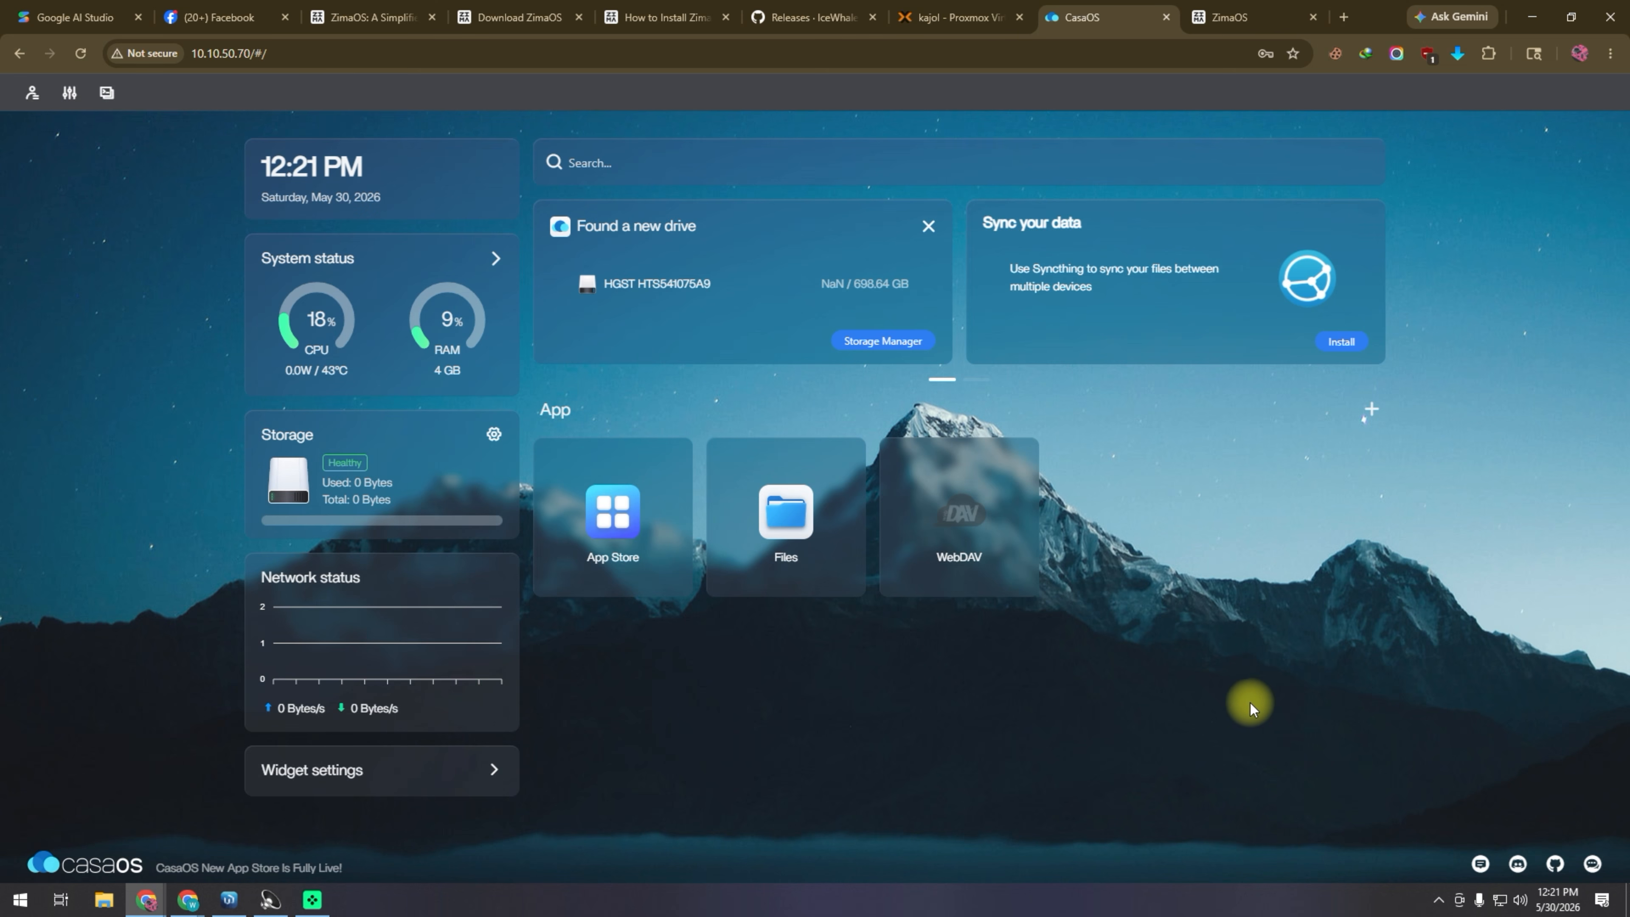
# Sign in to the ZimaOS dashboard at 10.10.50.60 with the prefilled credentials and dismiss the password check notice.
pyautogui.click(1222, 17)
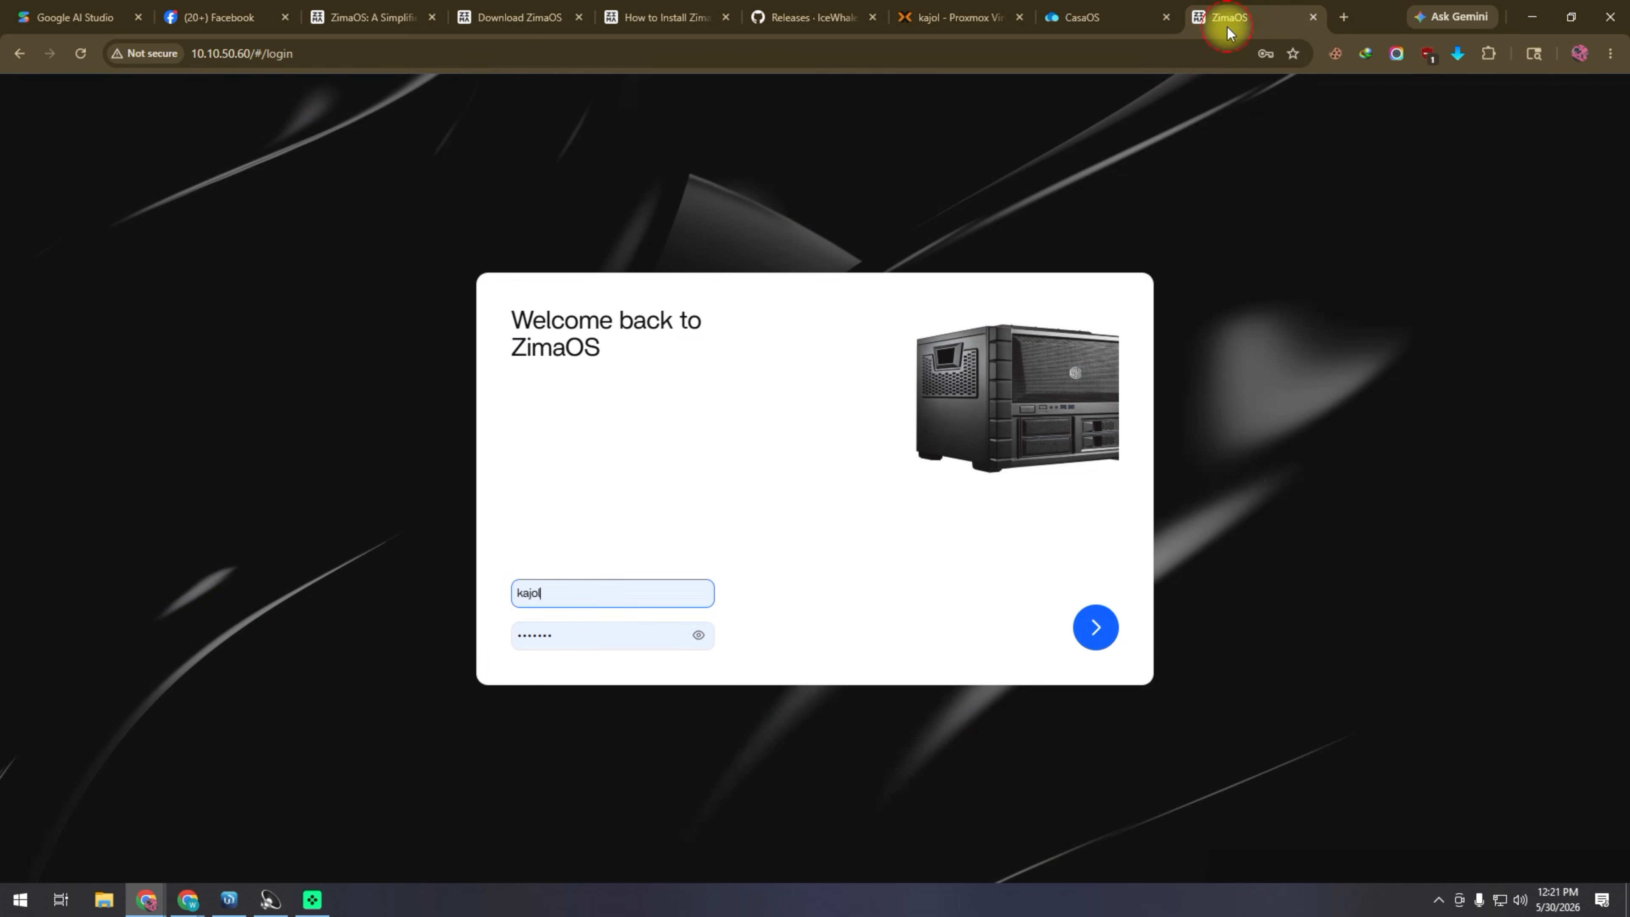
pyautogui.click(1104, 650)
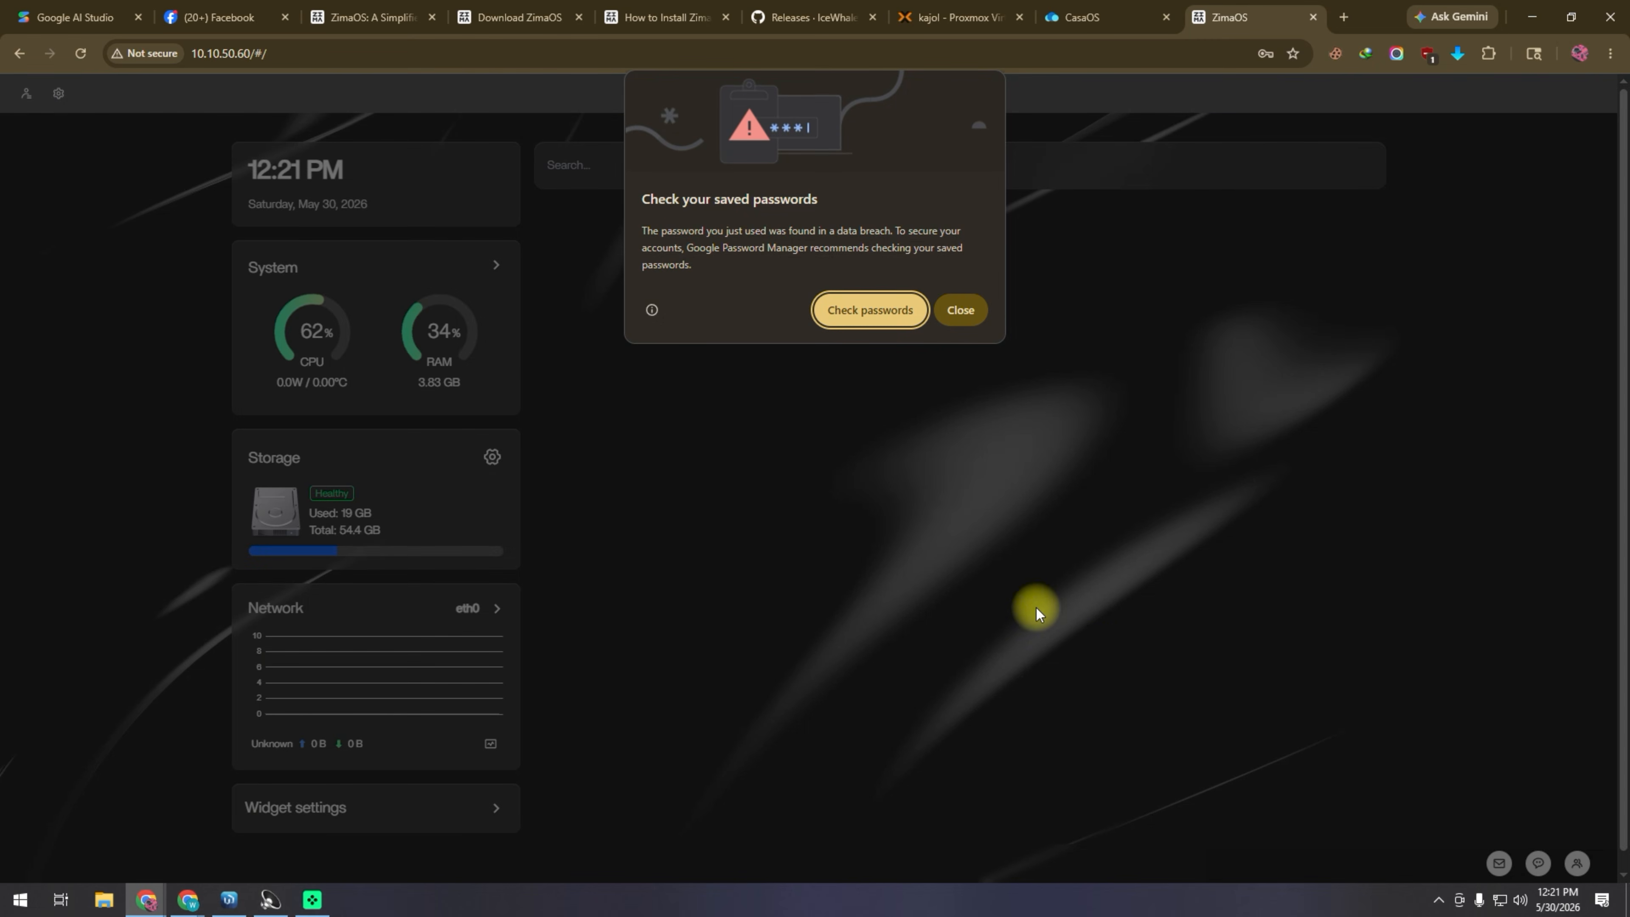
pyautogui.click(971, 308)
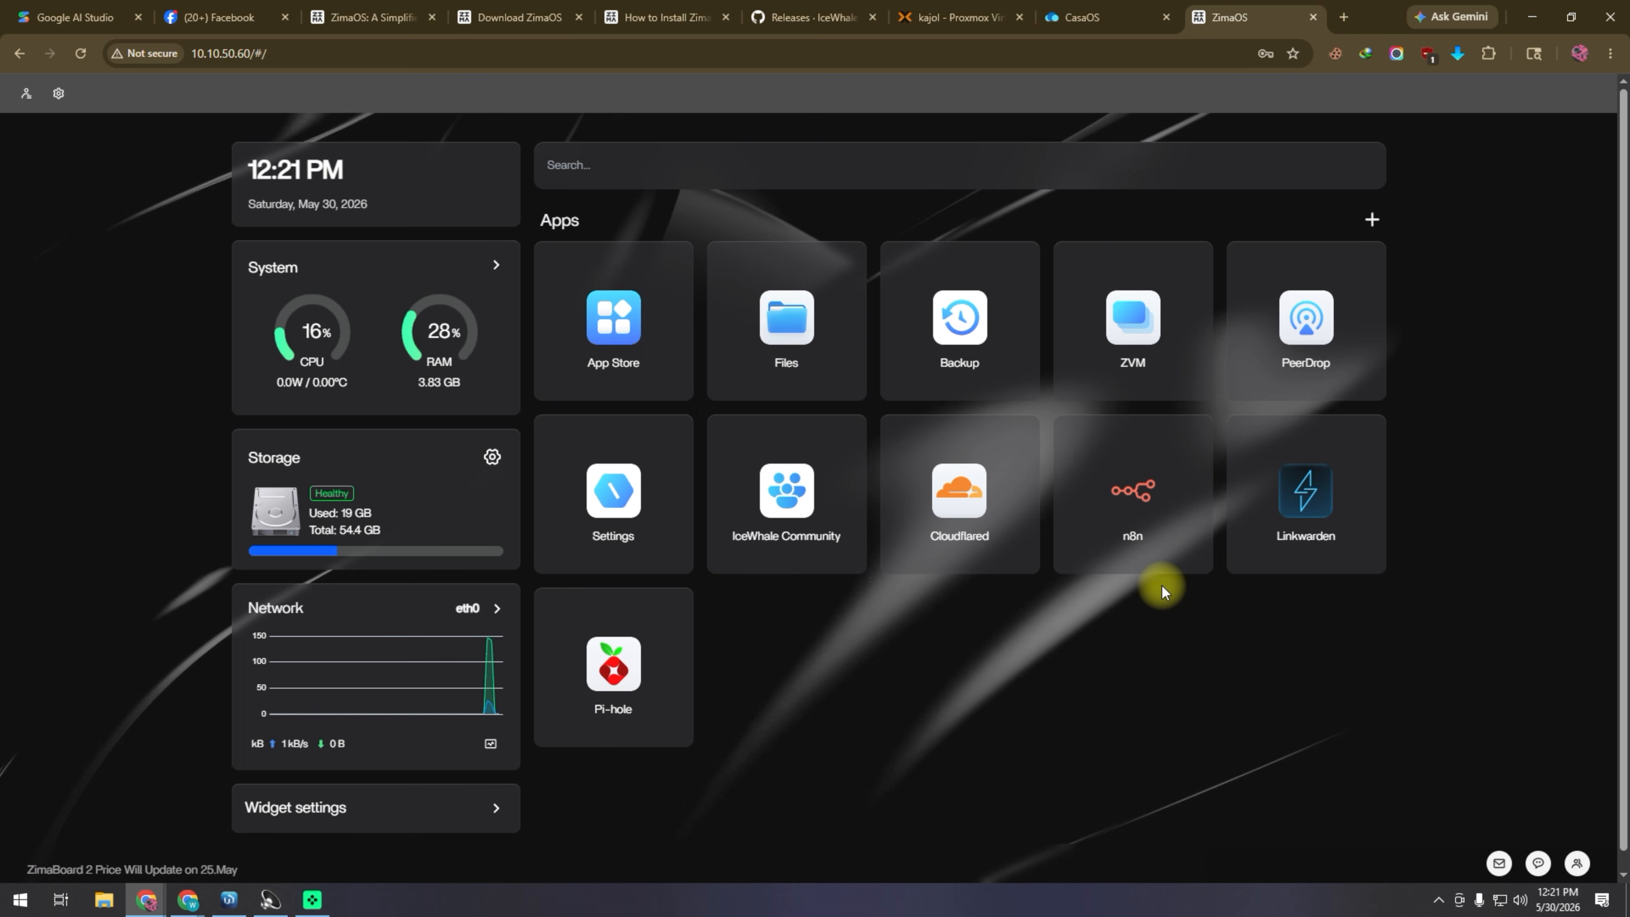
# Open the ZimaOS download page from the zimaspace.com overview page.
pyautogui.click(363, 18)
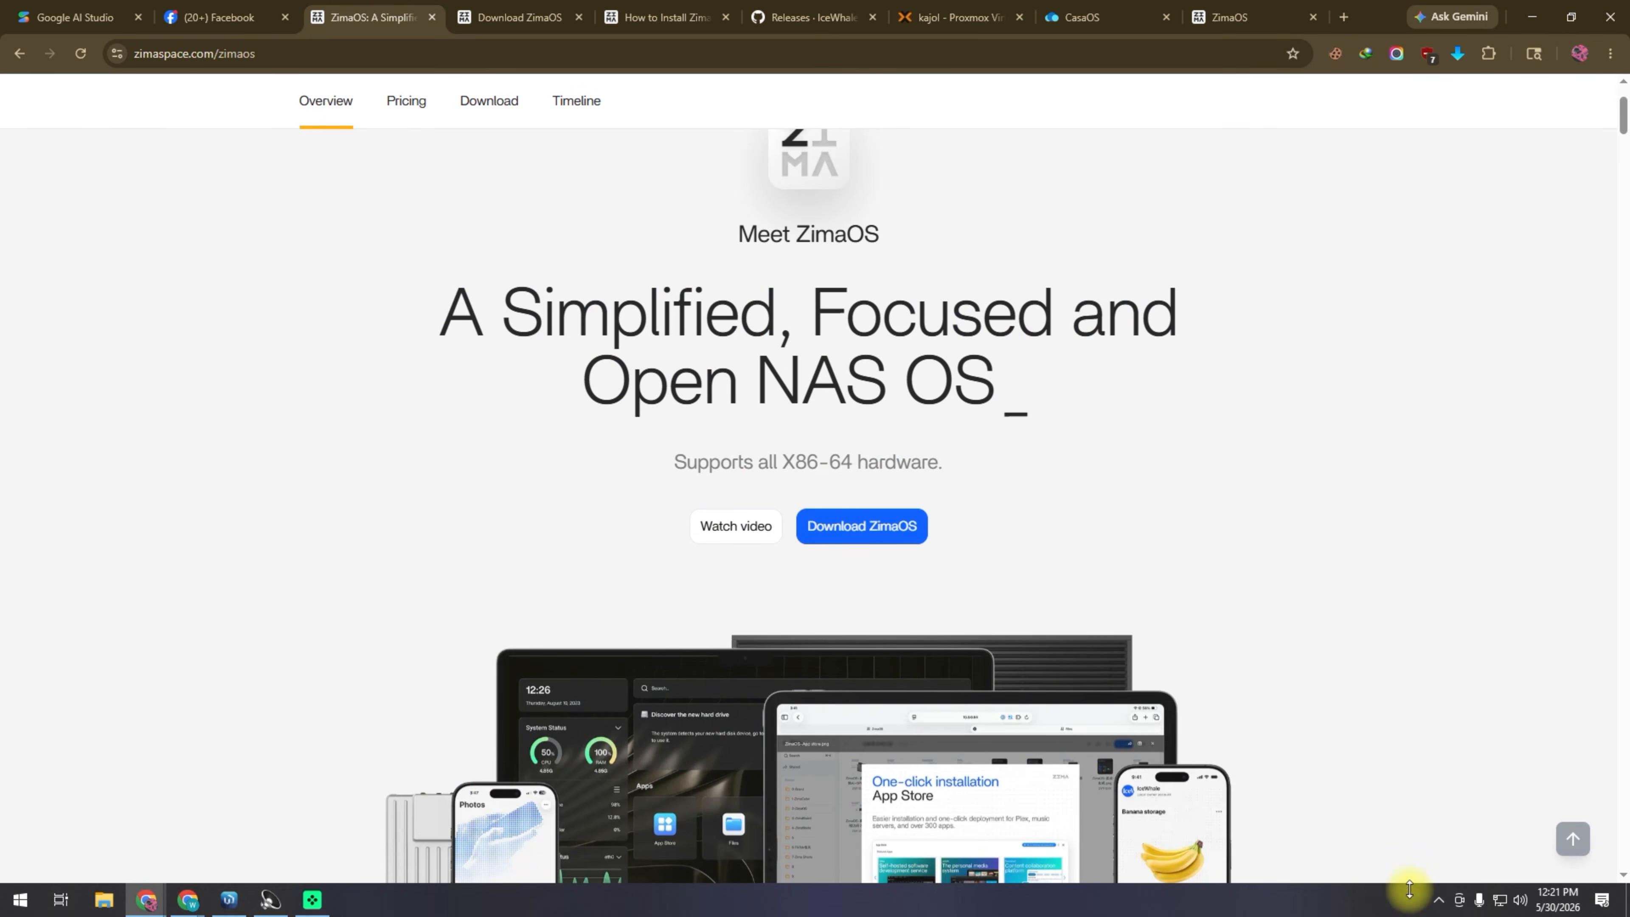
pyautogui.click(1451, 870)
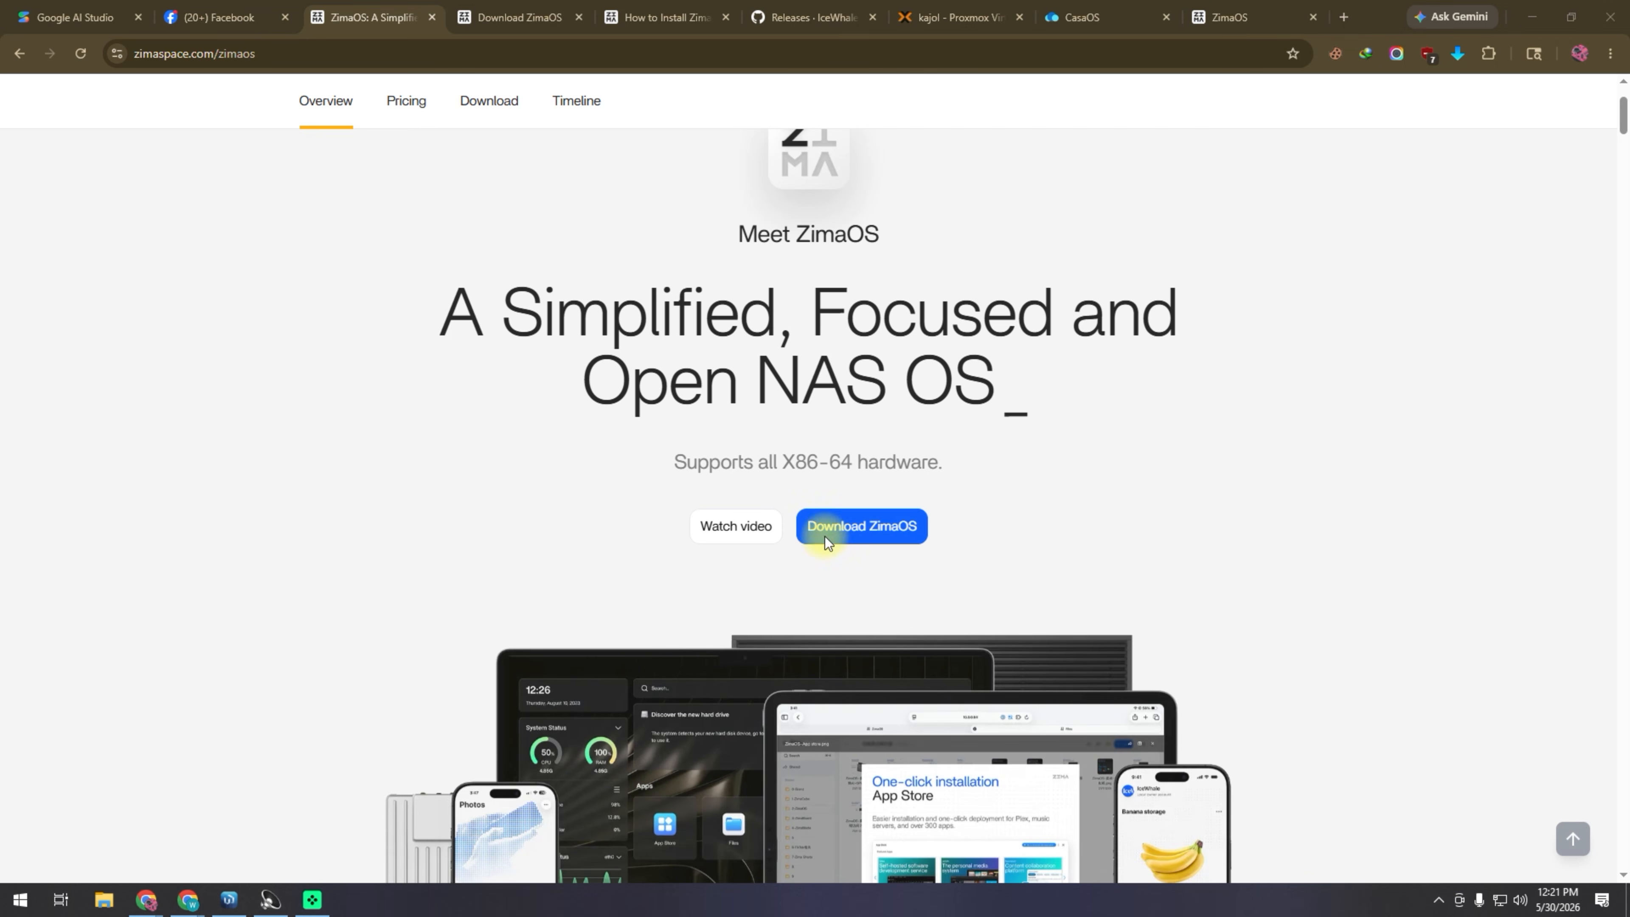
pyautogui.click(668, 480)
pyautogui.moveTo(667, 480); pyautogui.dragTo(965, 566)
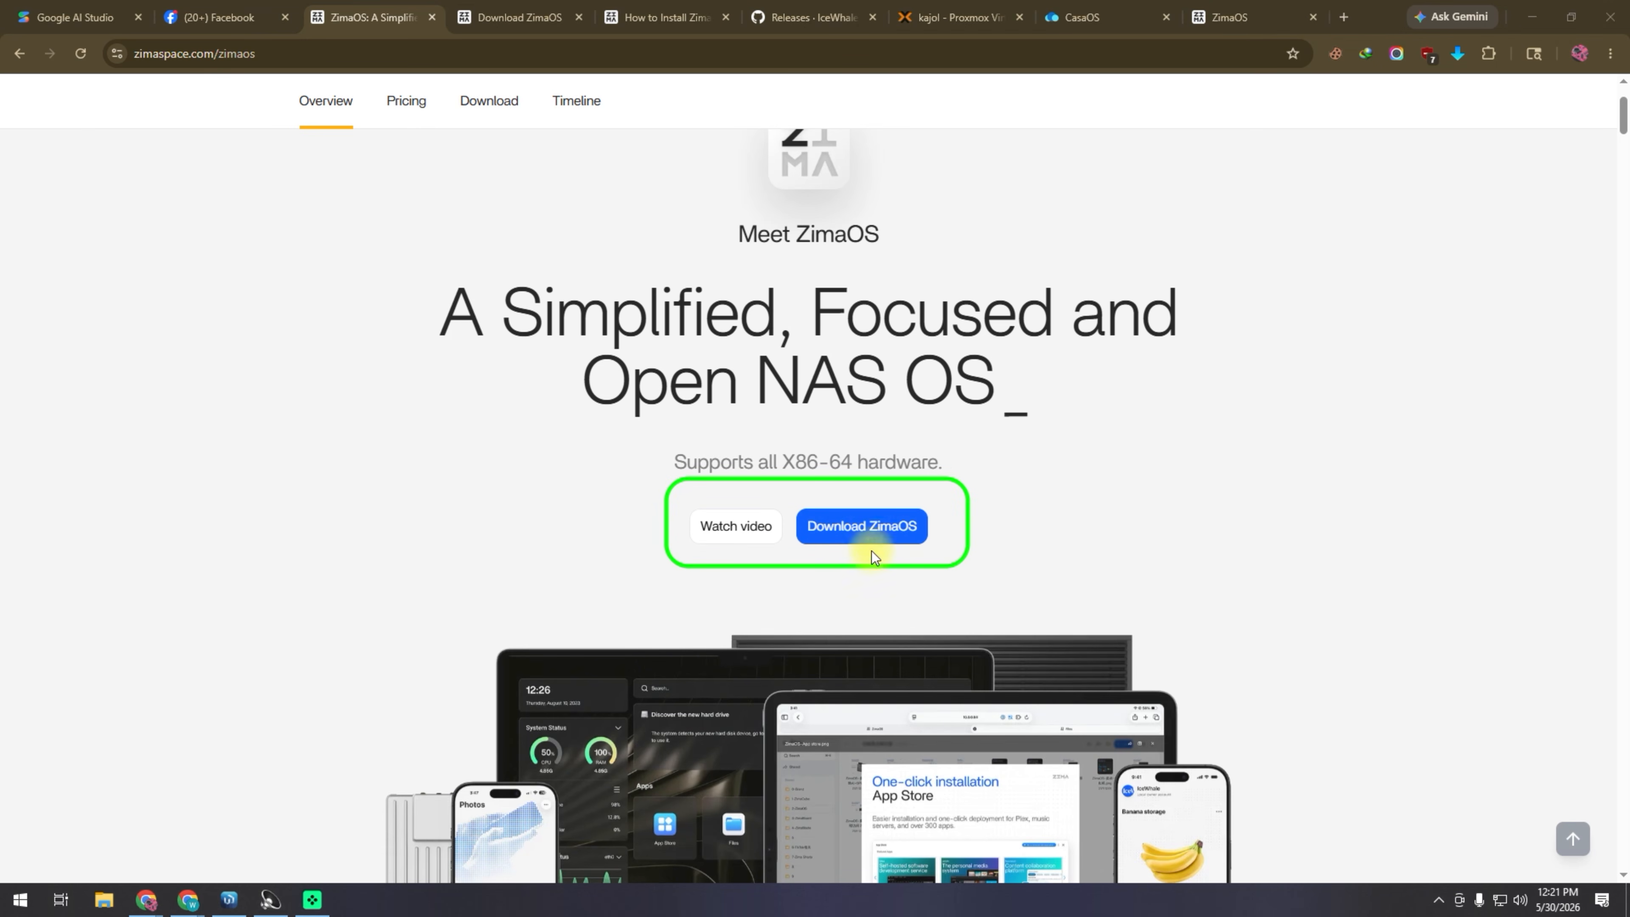
pyautogui.click(889, 532)
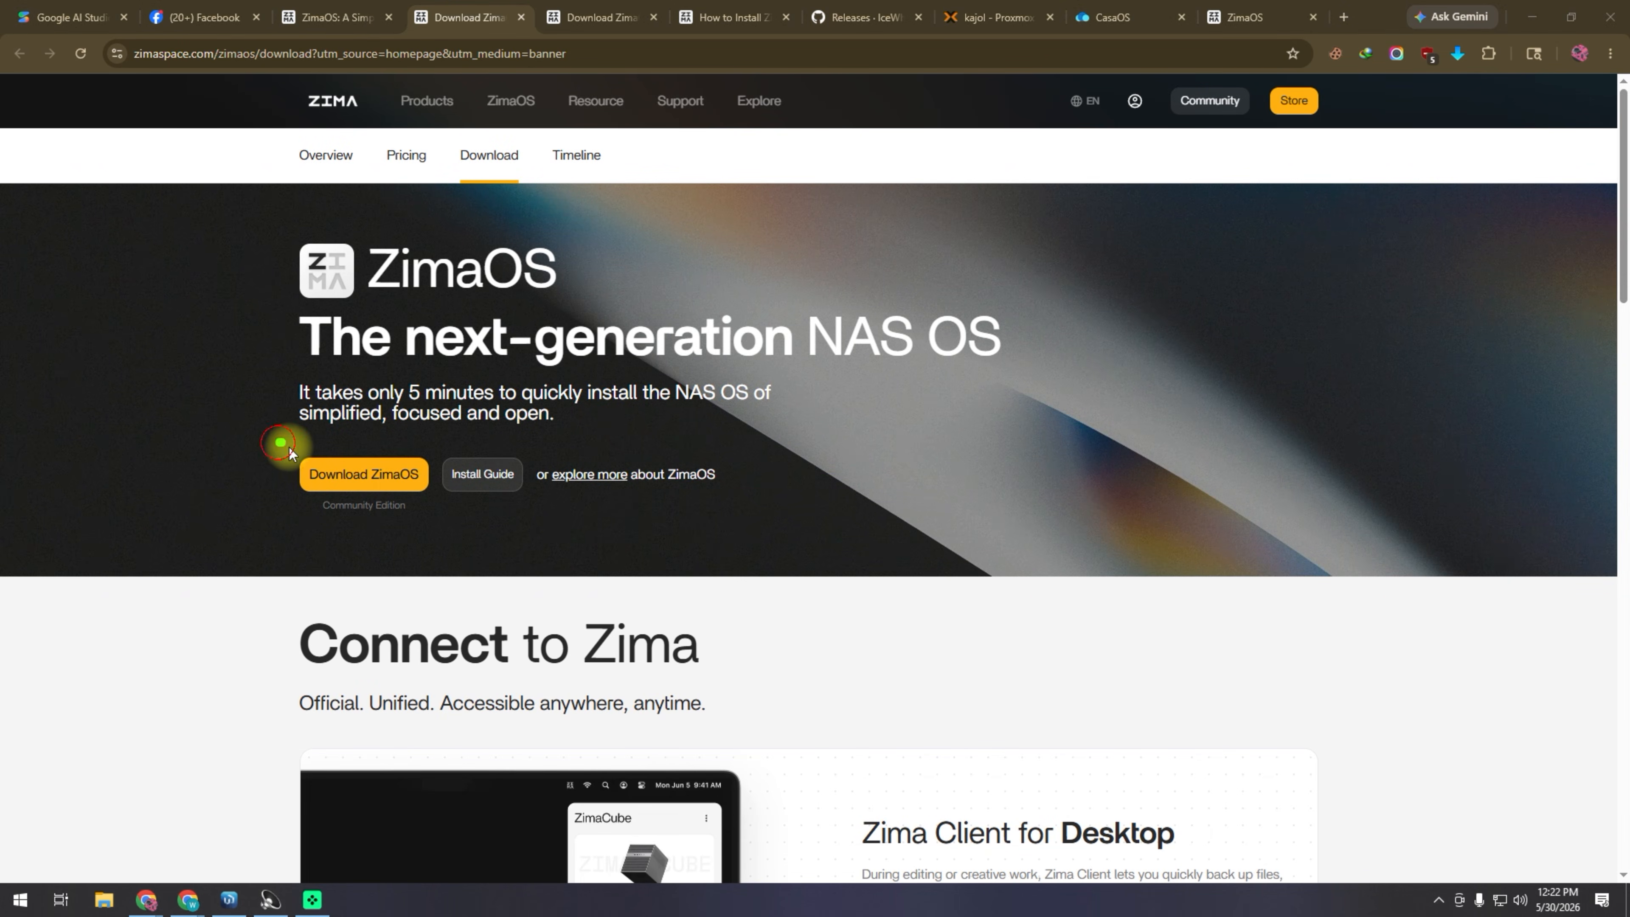
# Start downloading the ZimaOS 1.6.1 installer .img file, then cancel it without adding any download exception.
pyautogui.moveTo(278, 444); pyautogui.dragTo(442, 517)
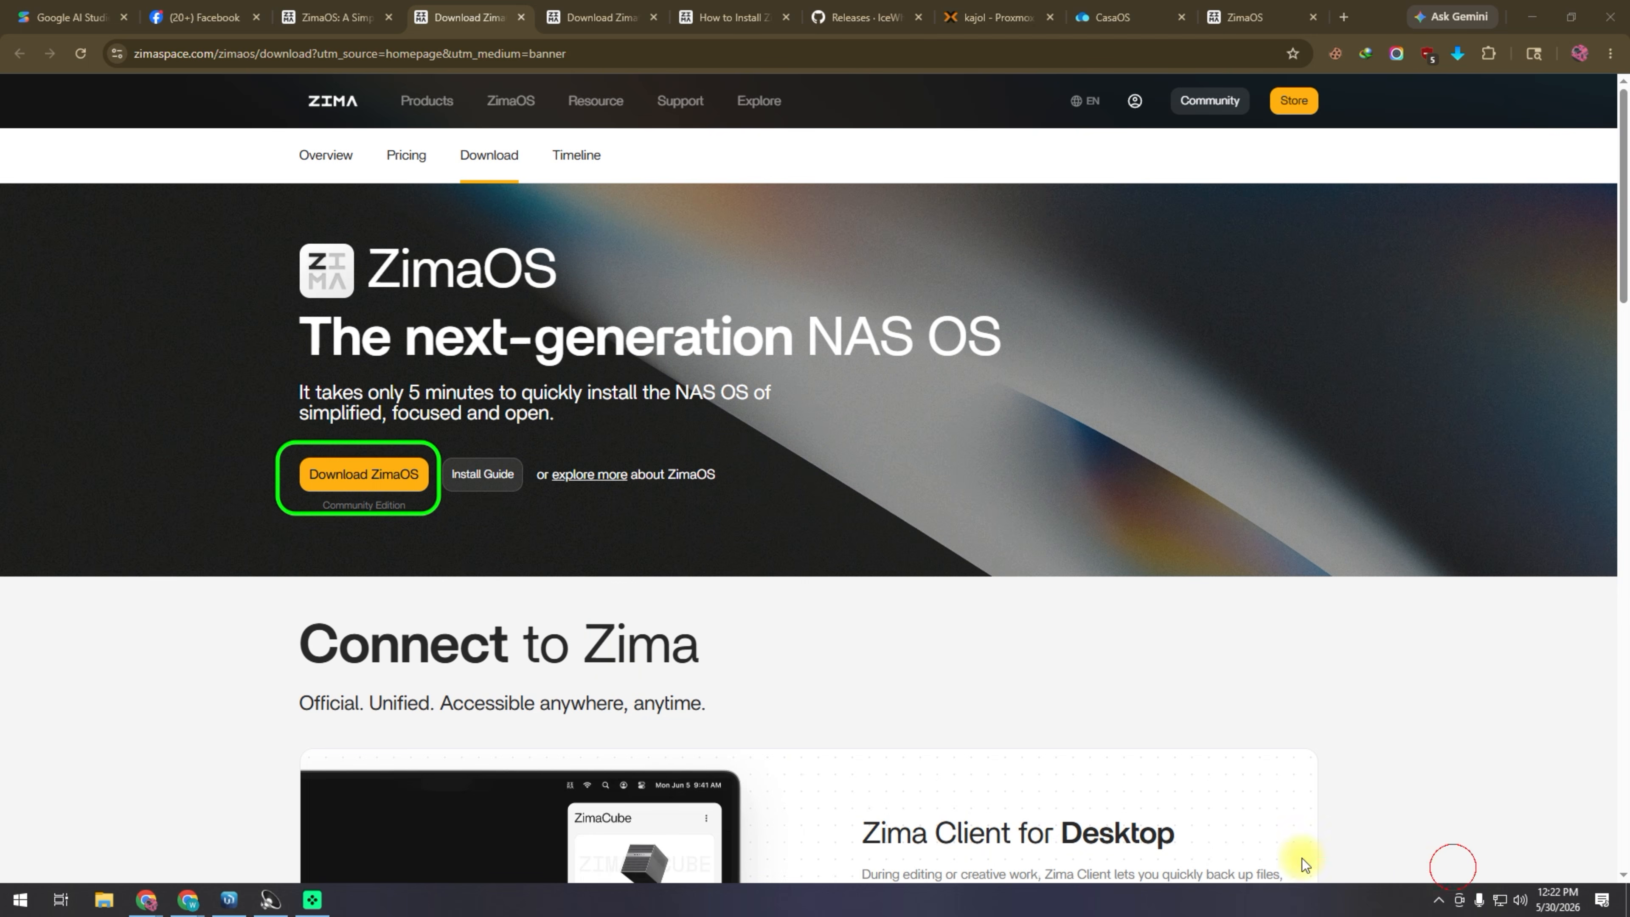
pyautogui.click(366, 482)
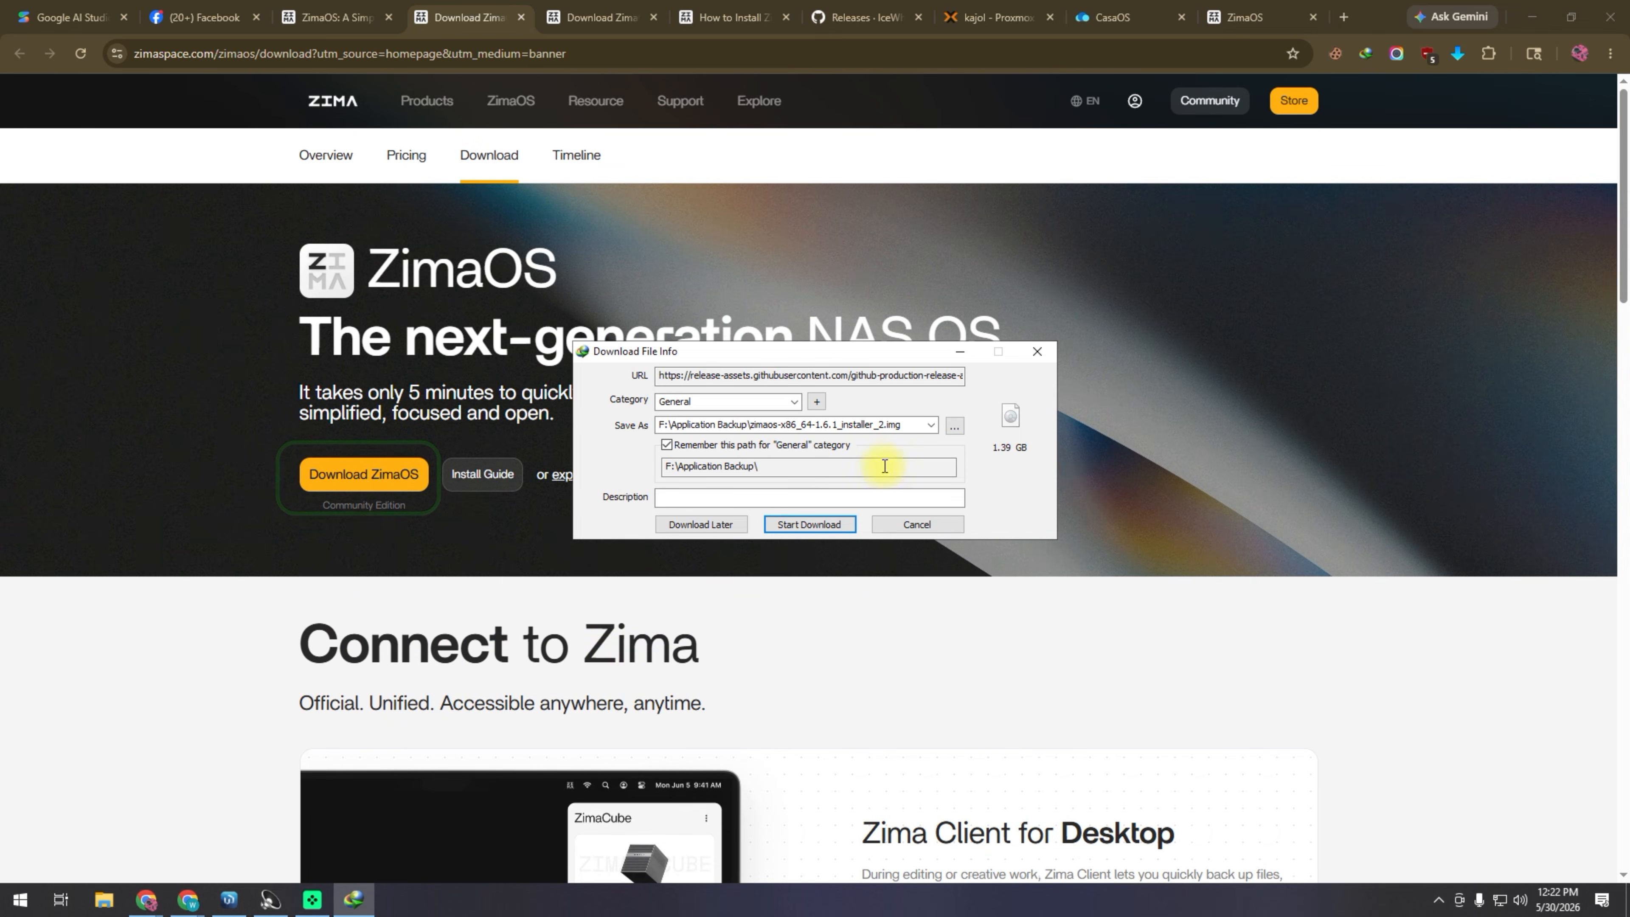
pyautogui.click(893, 425)
pyautogui.doubleClick(889, 425)
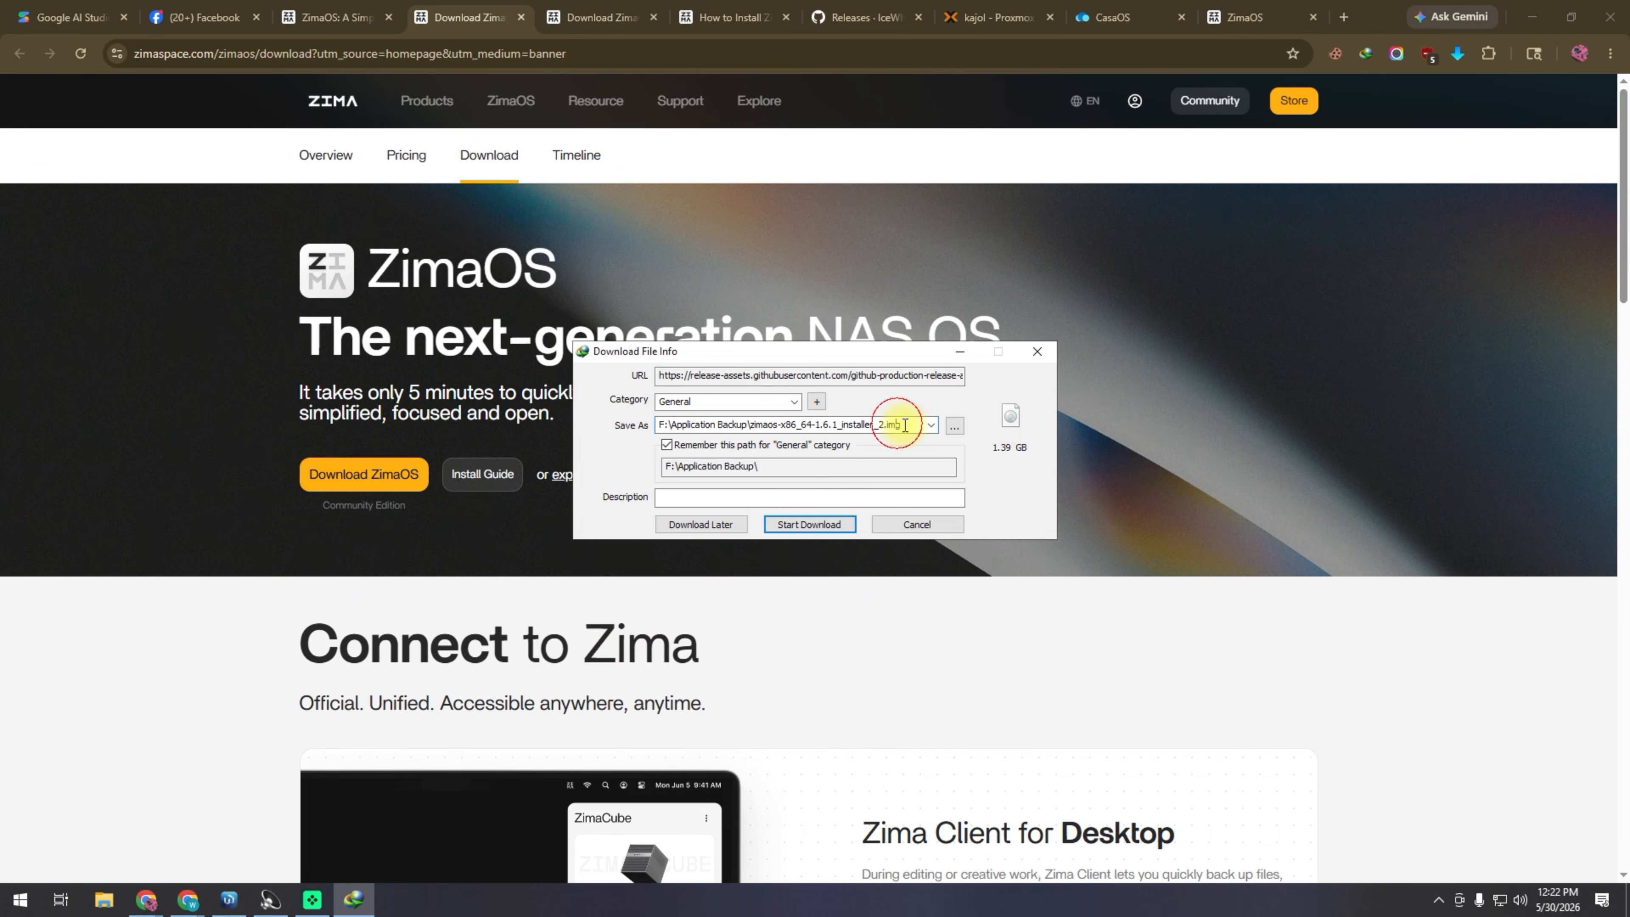
pyautogui.click(914, 523)
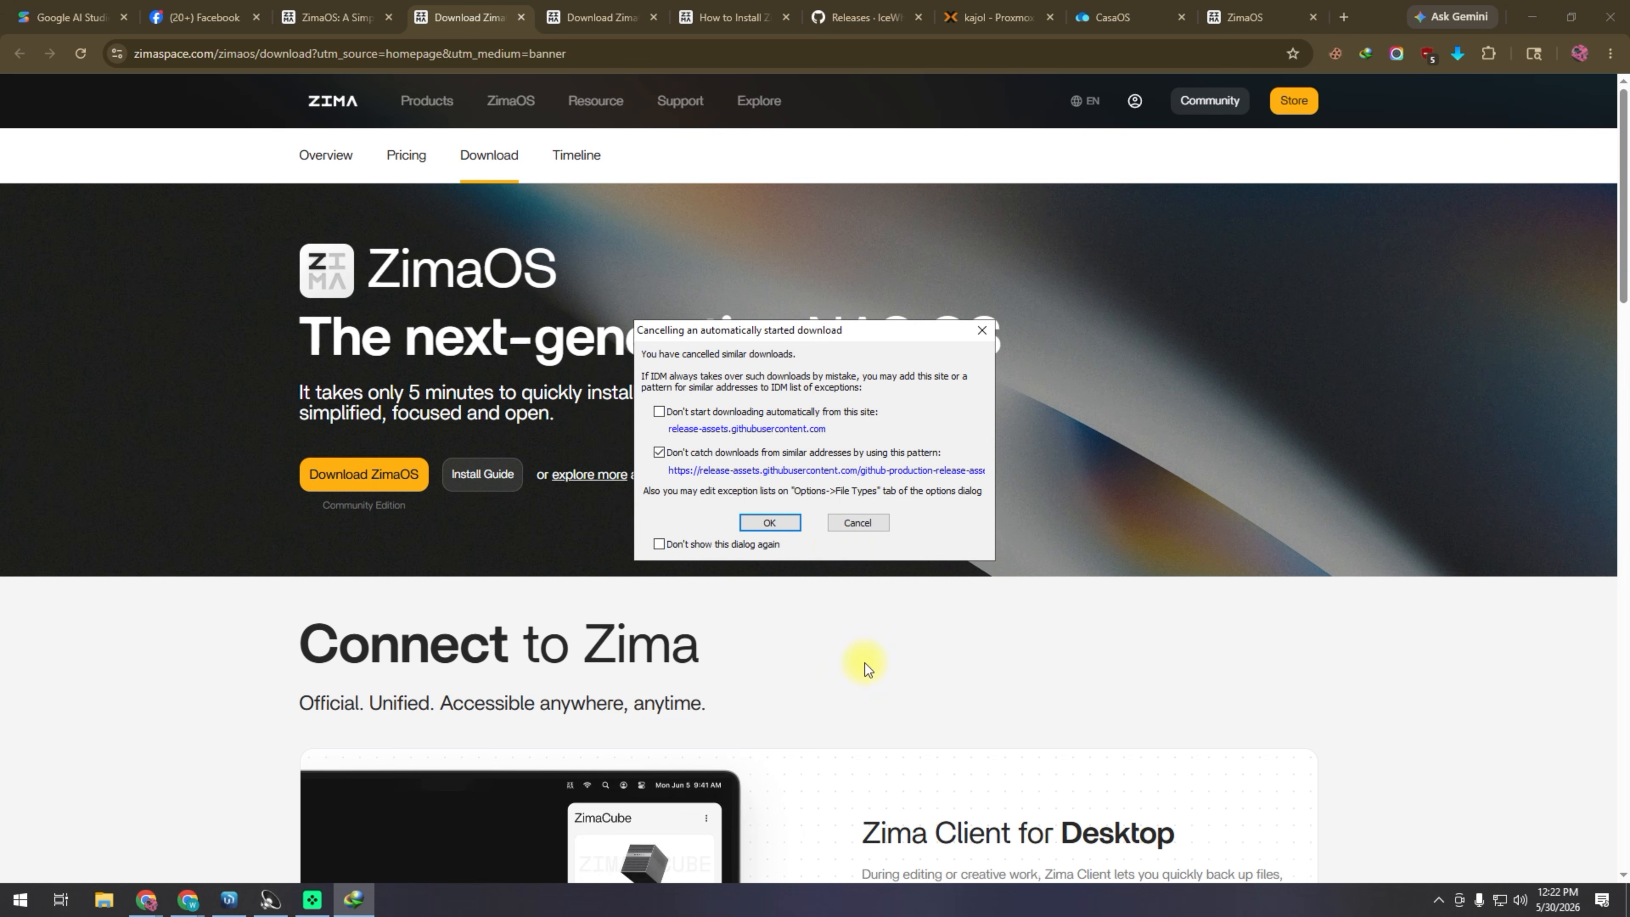
pyautogui.click(856, 523)
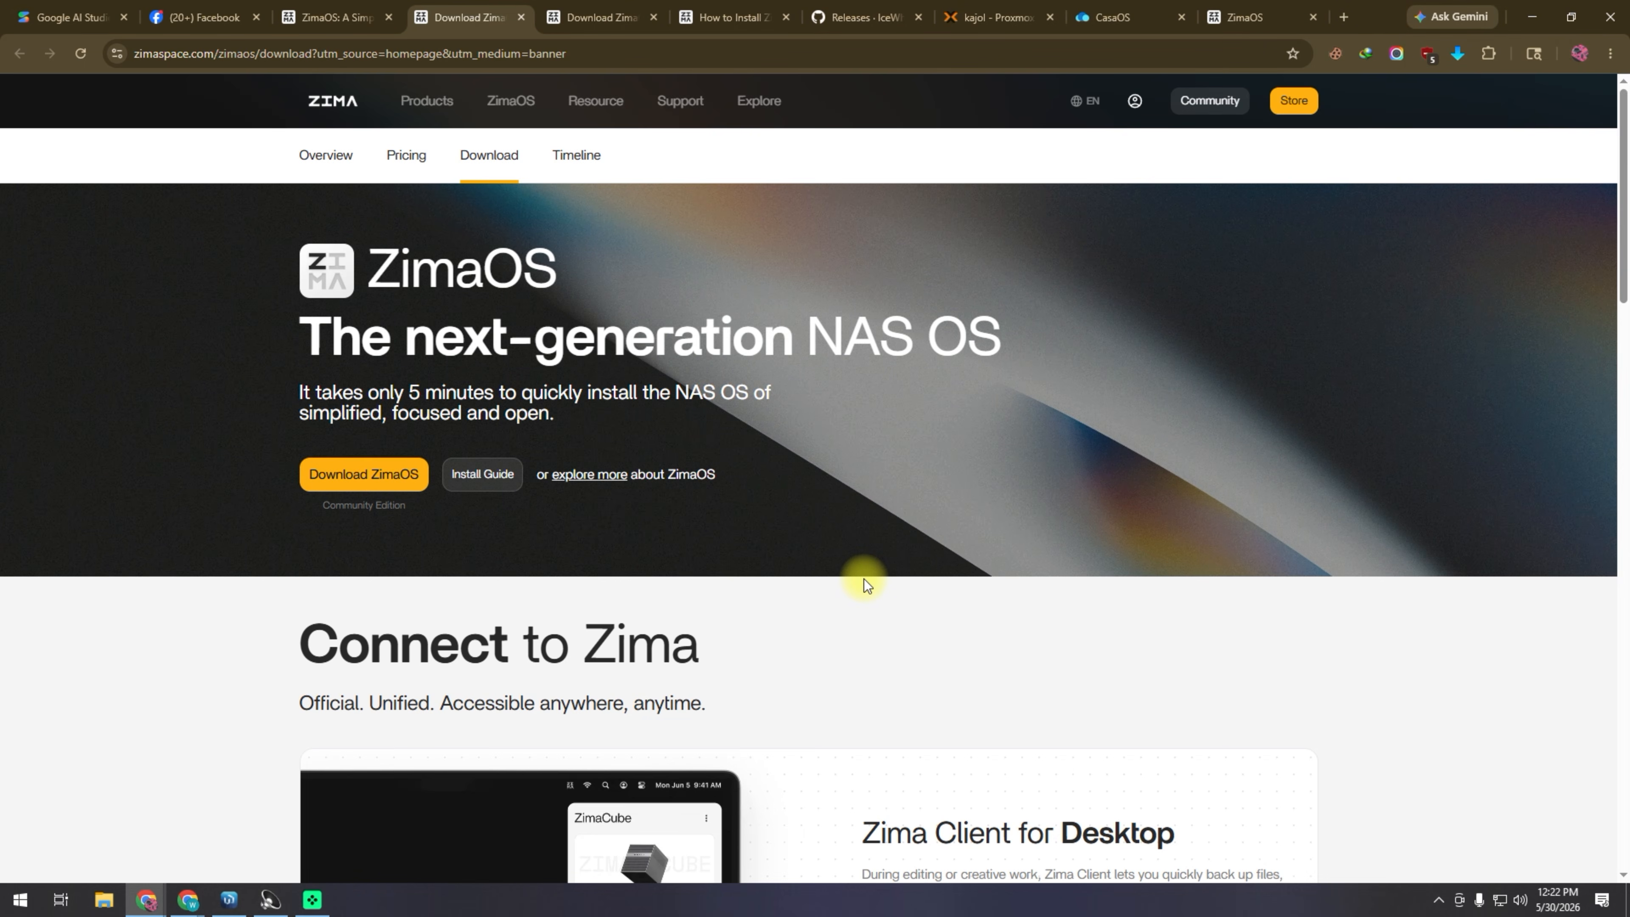
# Open the ZimaOS install guide and review its requirements, image download and Balena Etcher flashing instructions.
pyautogui.click(1458, 866)
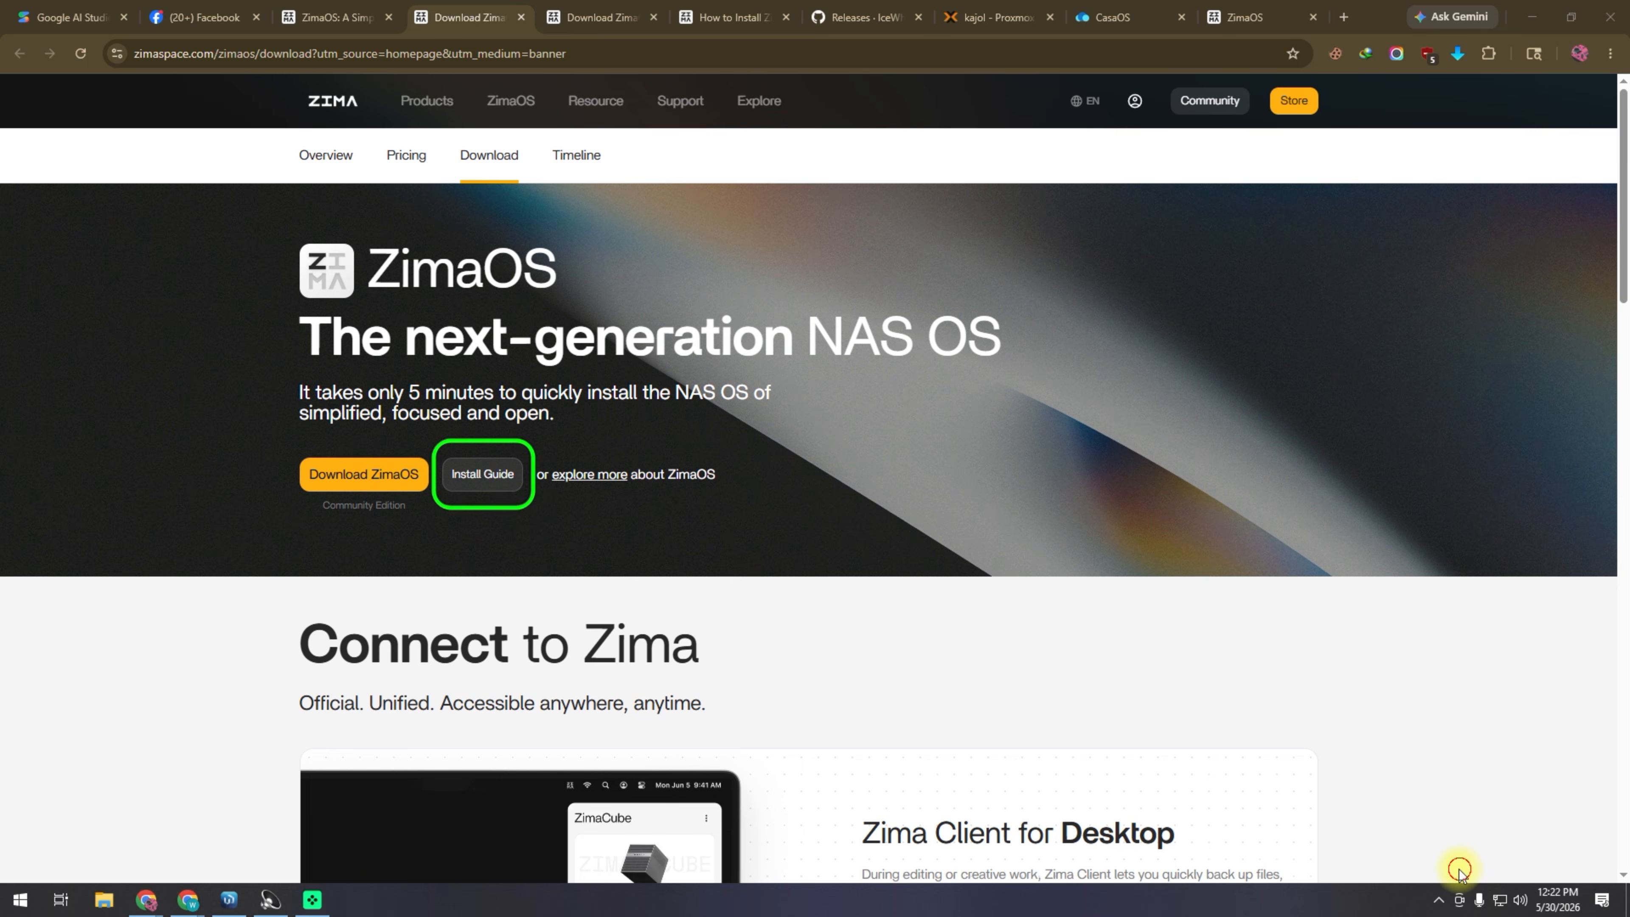
pyautogui.click(465, 474)
pyautogui.scroll(-3, 749, 708)
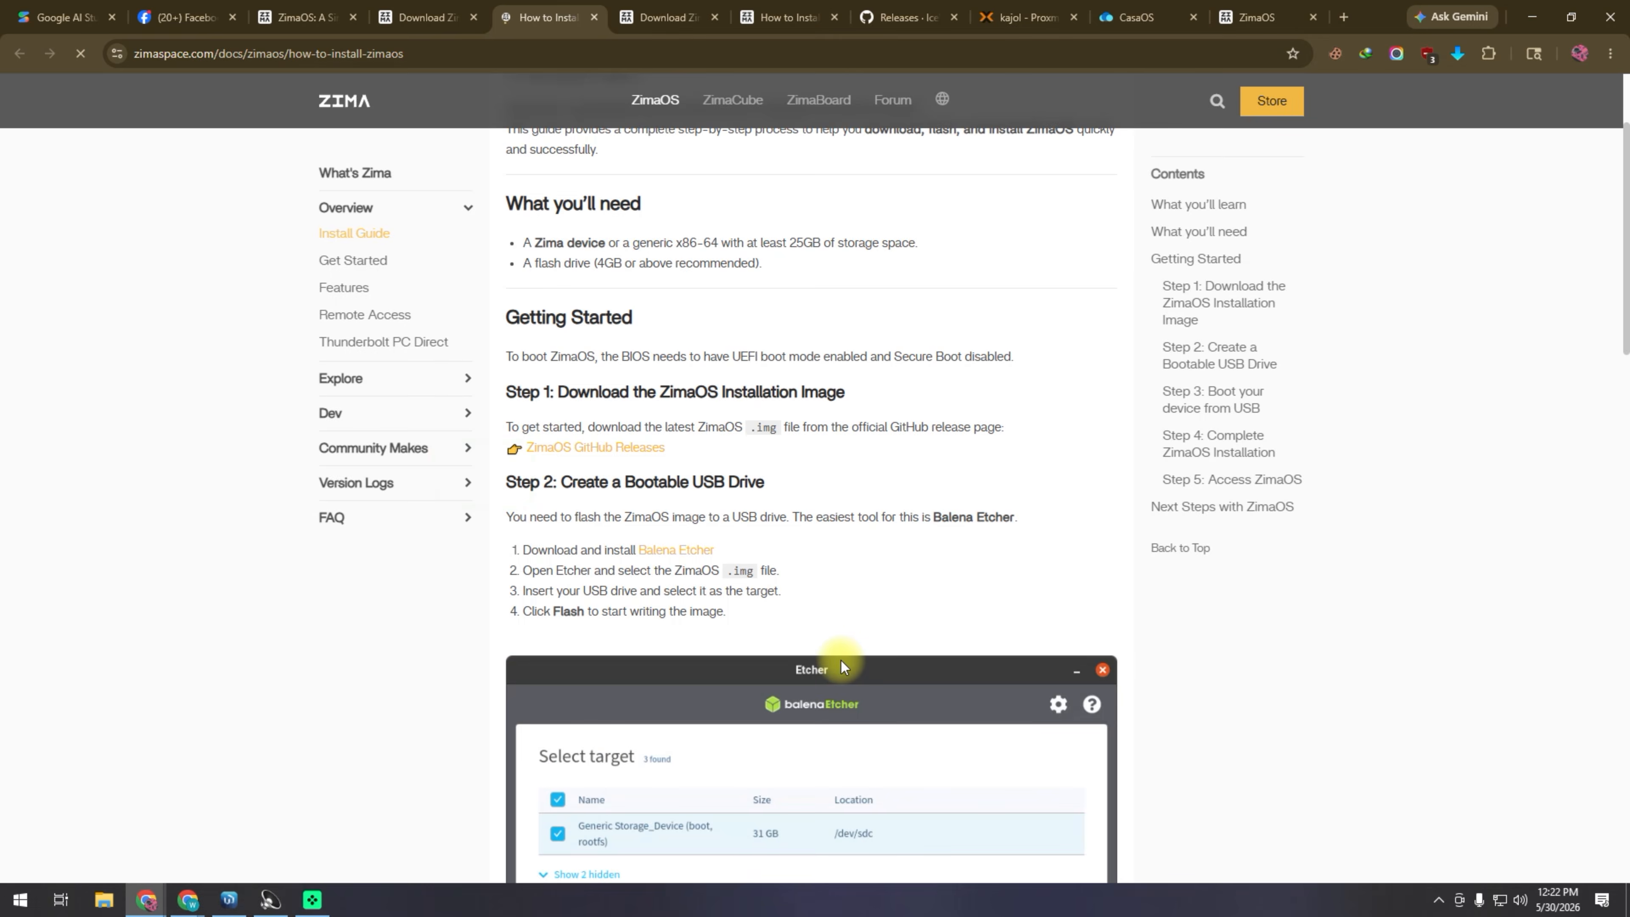
pyautogui.scroll(-3, 1155, 705)
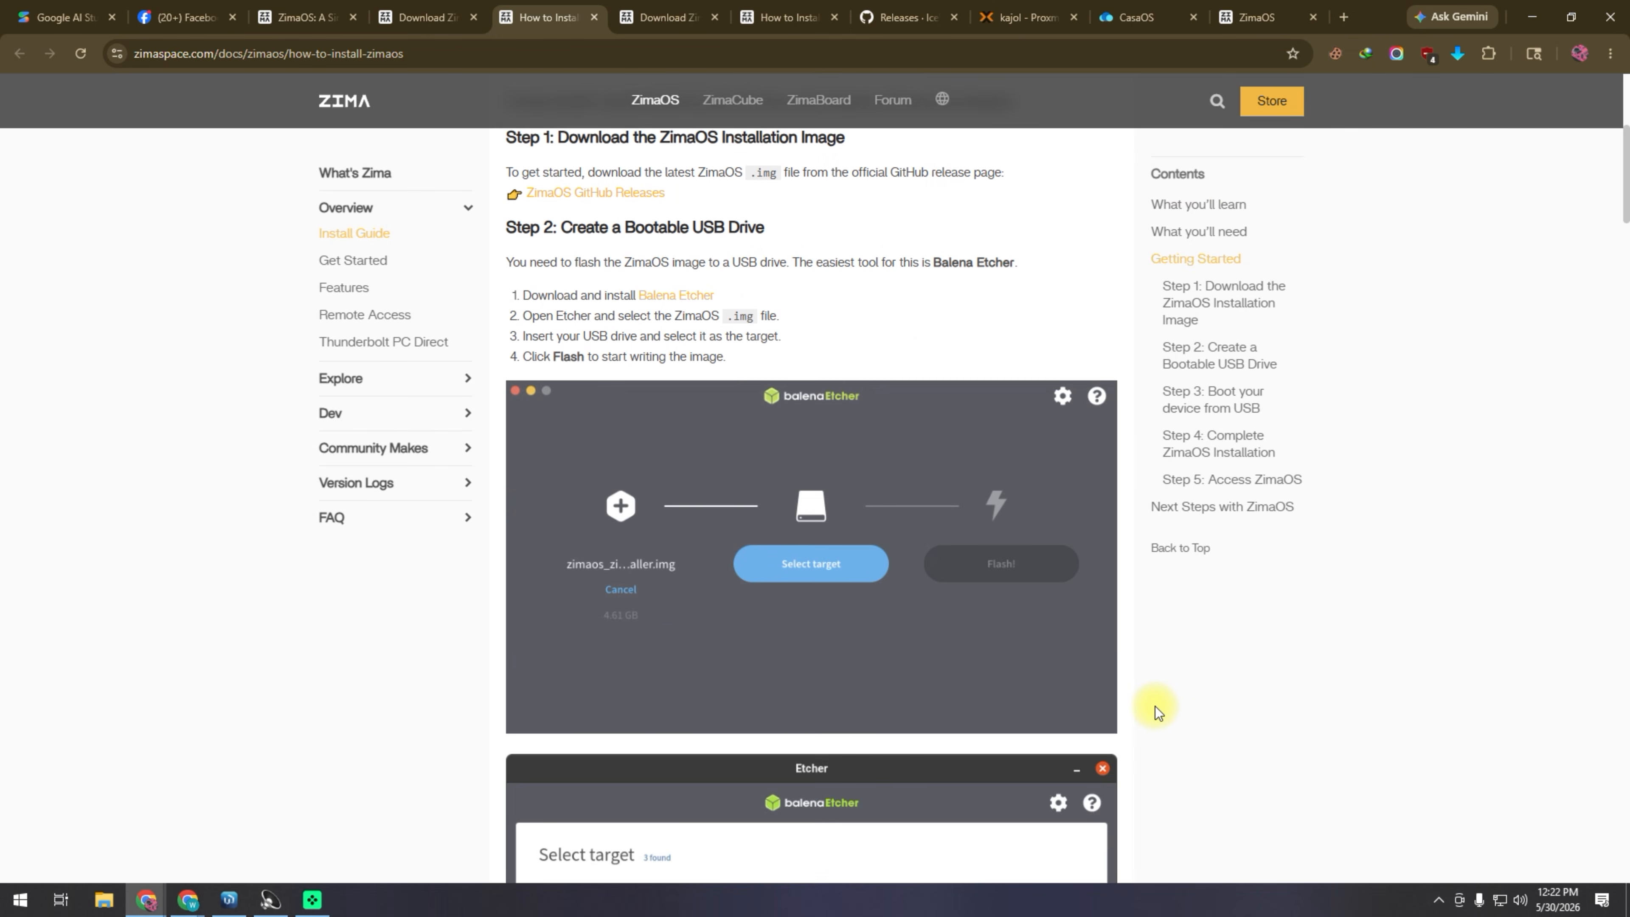
pyautogui.scroll(2, 1155, 706)
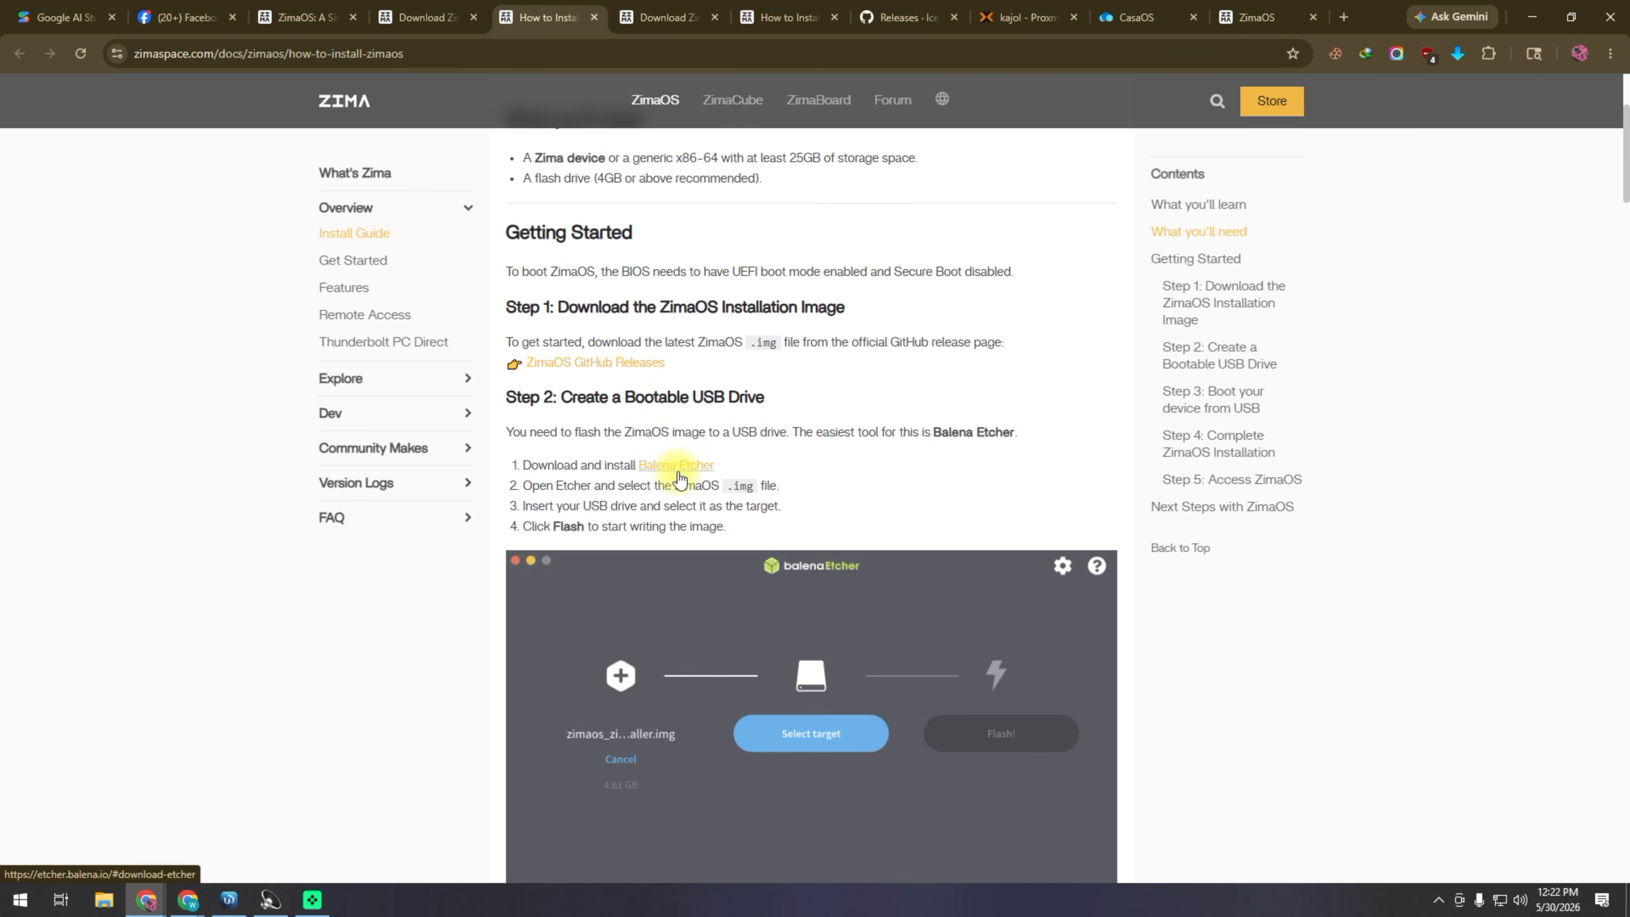
pyautogui.scroll(-5, 903, 690)
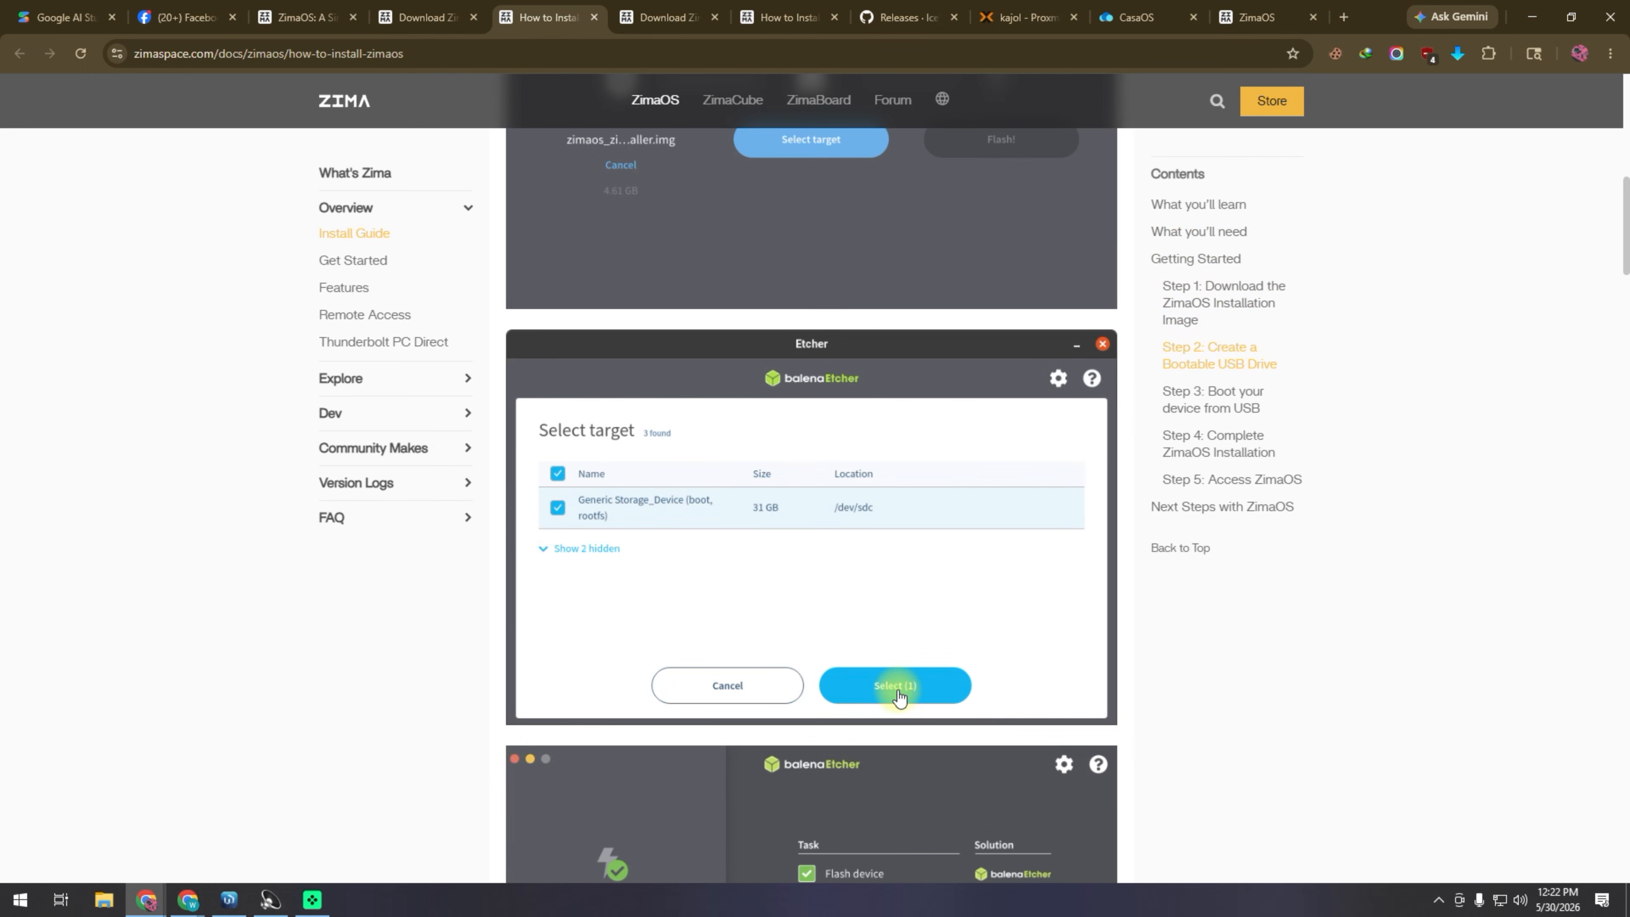
pyautogui.scroll(-4, 898, 697)
pyautogui.scroll(-4, 895, 692)
pyautogui.scroll(15, 895, 696)
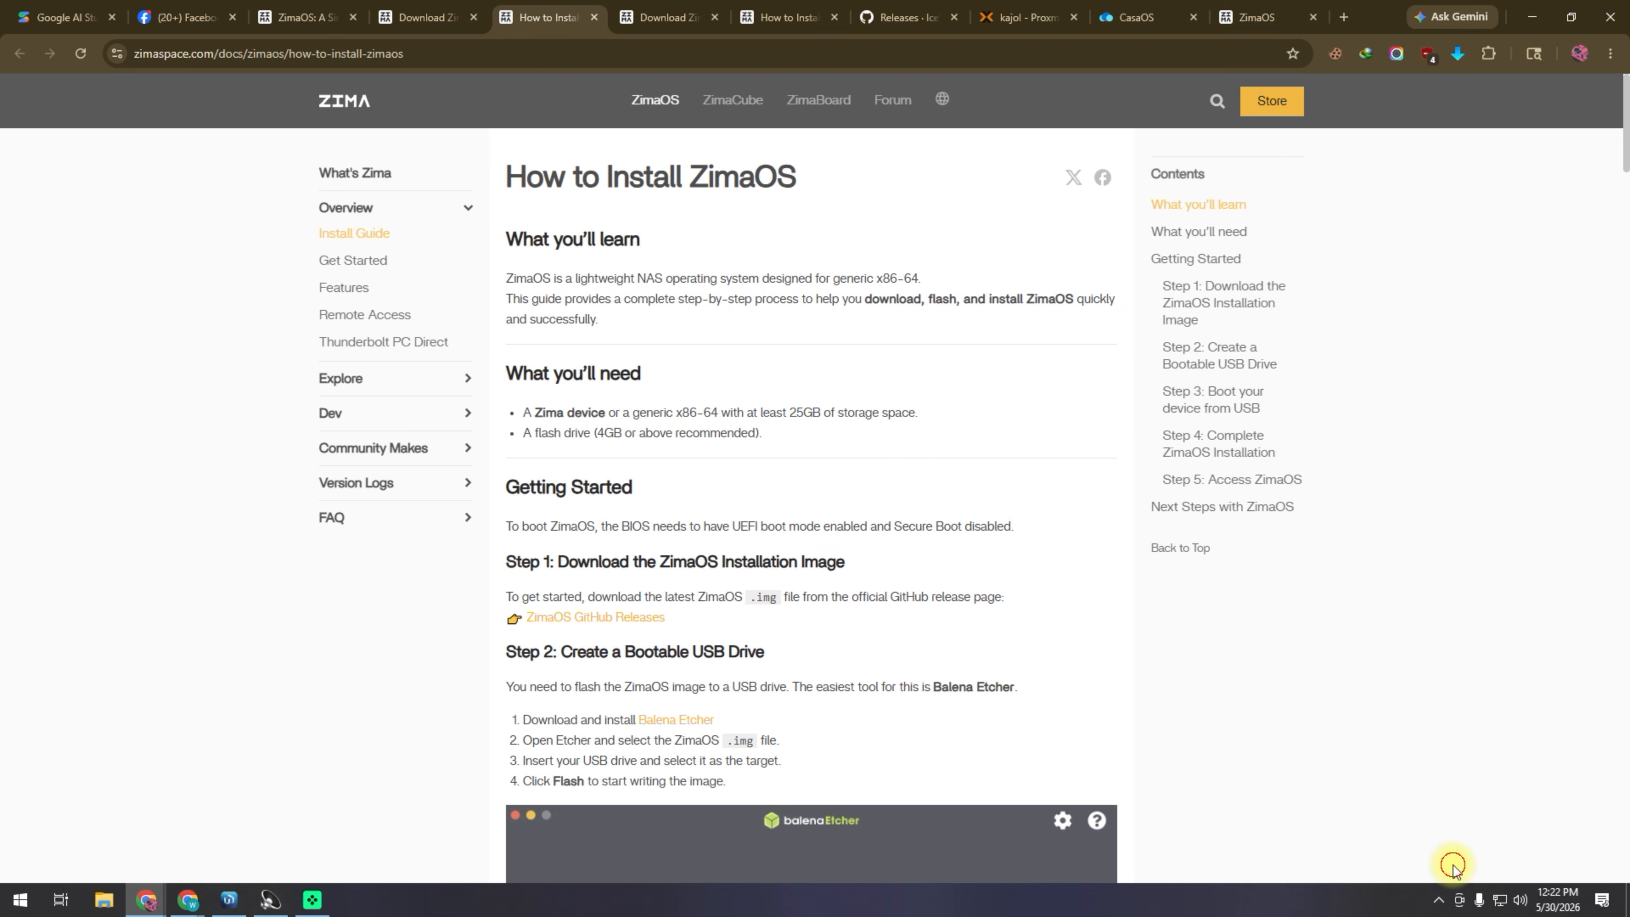
# Open the ZimaOS GitHub releases from the install guide and examine the assets of release 1.6.1.
pyautogui.click(1453, 867)
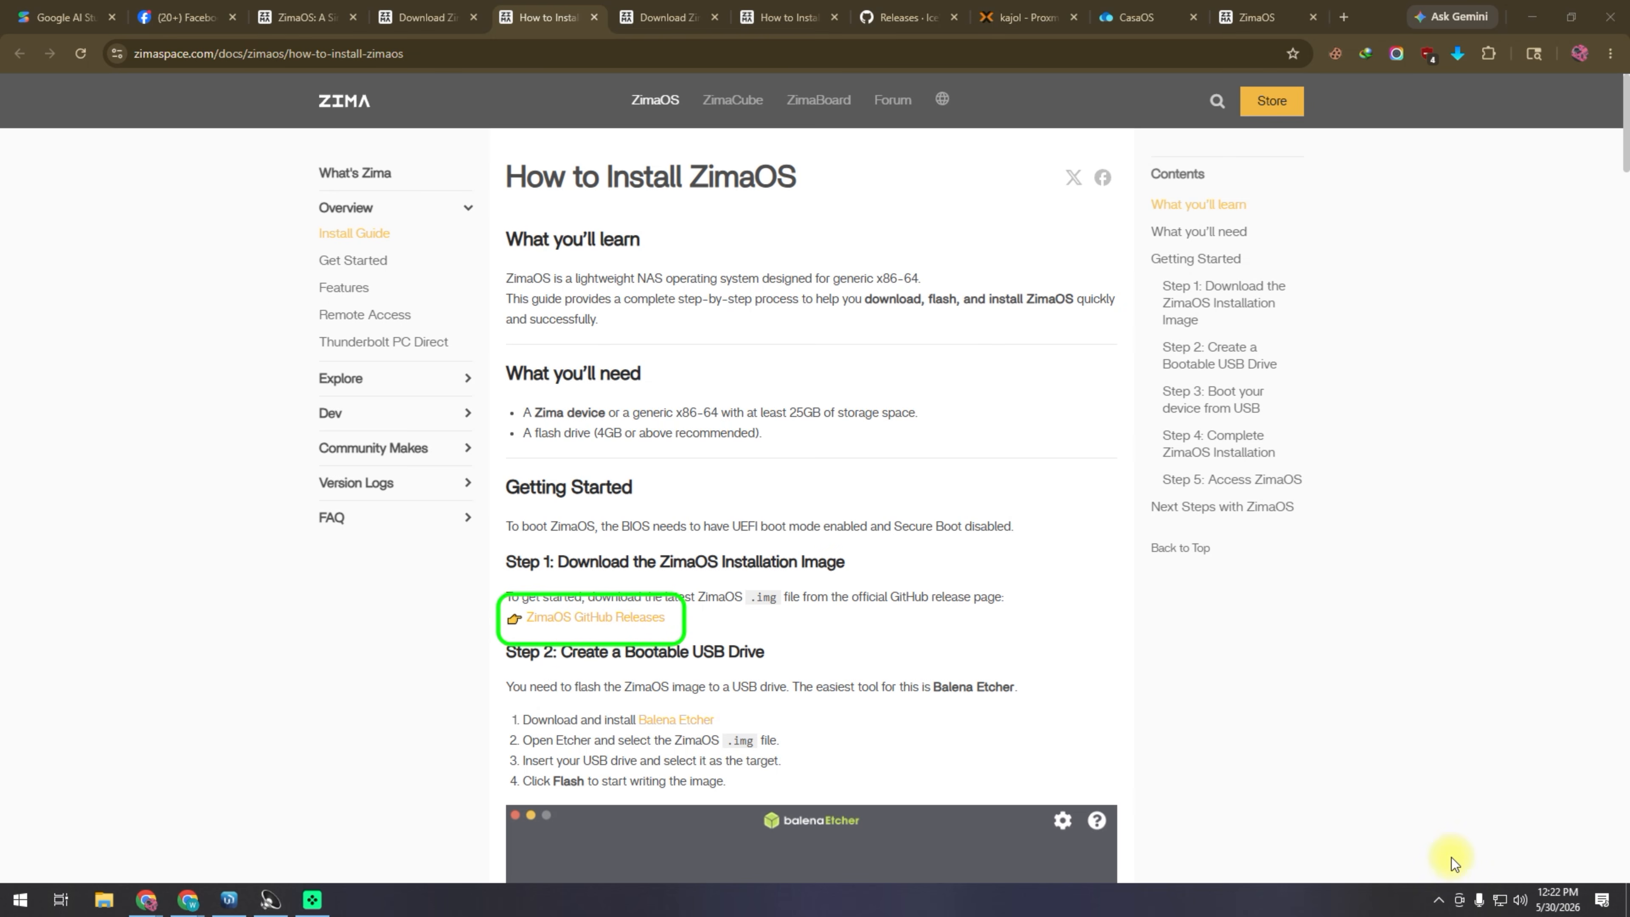
pyautogui.click(610, 620)
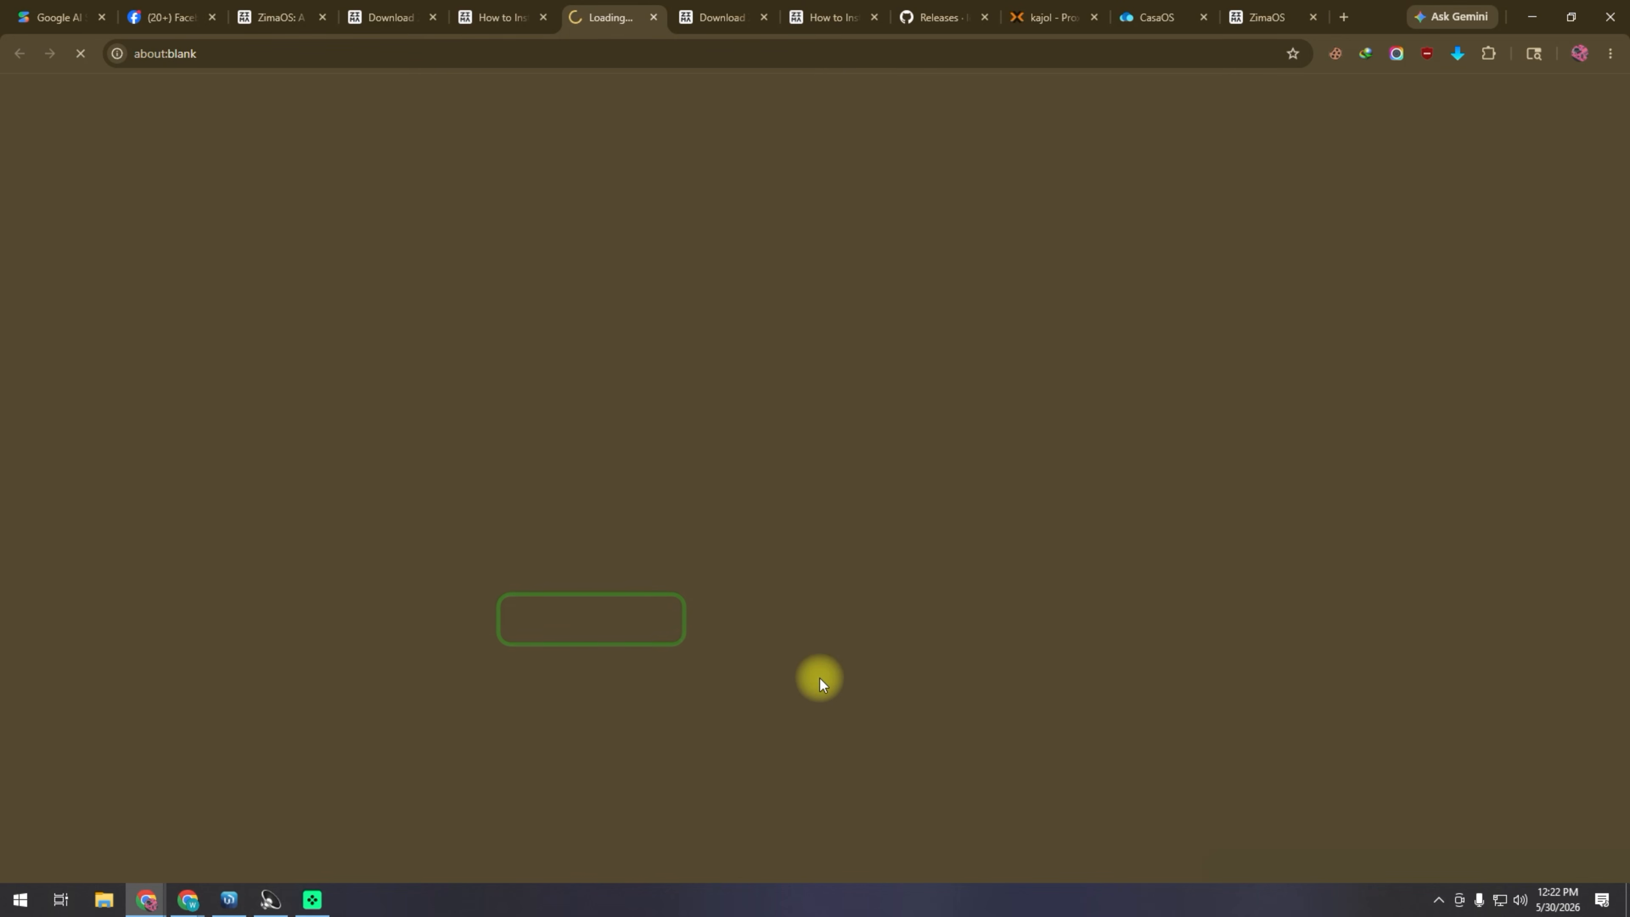
pyautogui.scroll(-5, 972, 665)
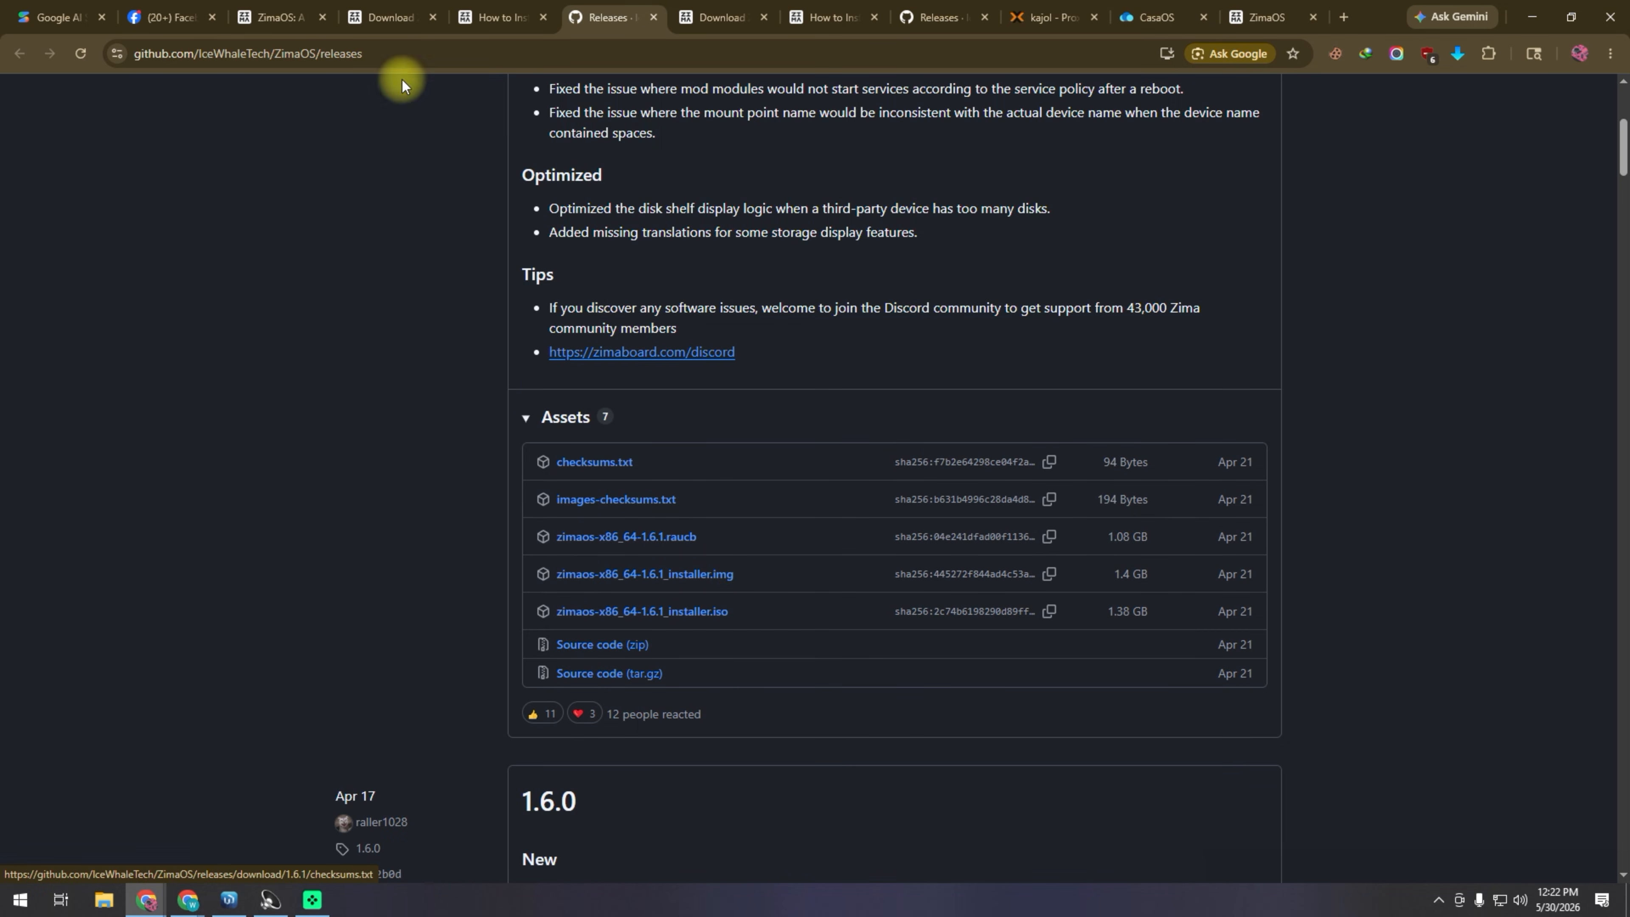
pyautogui.click(388, 18)
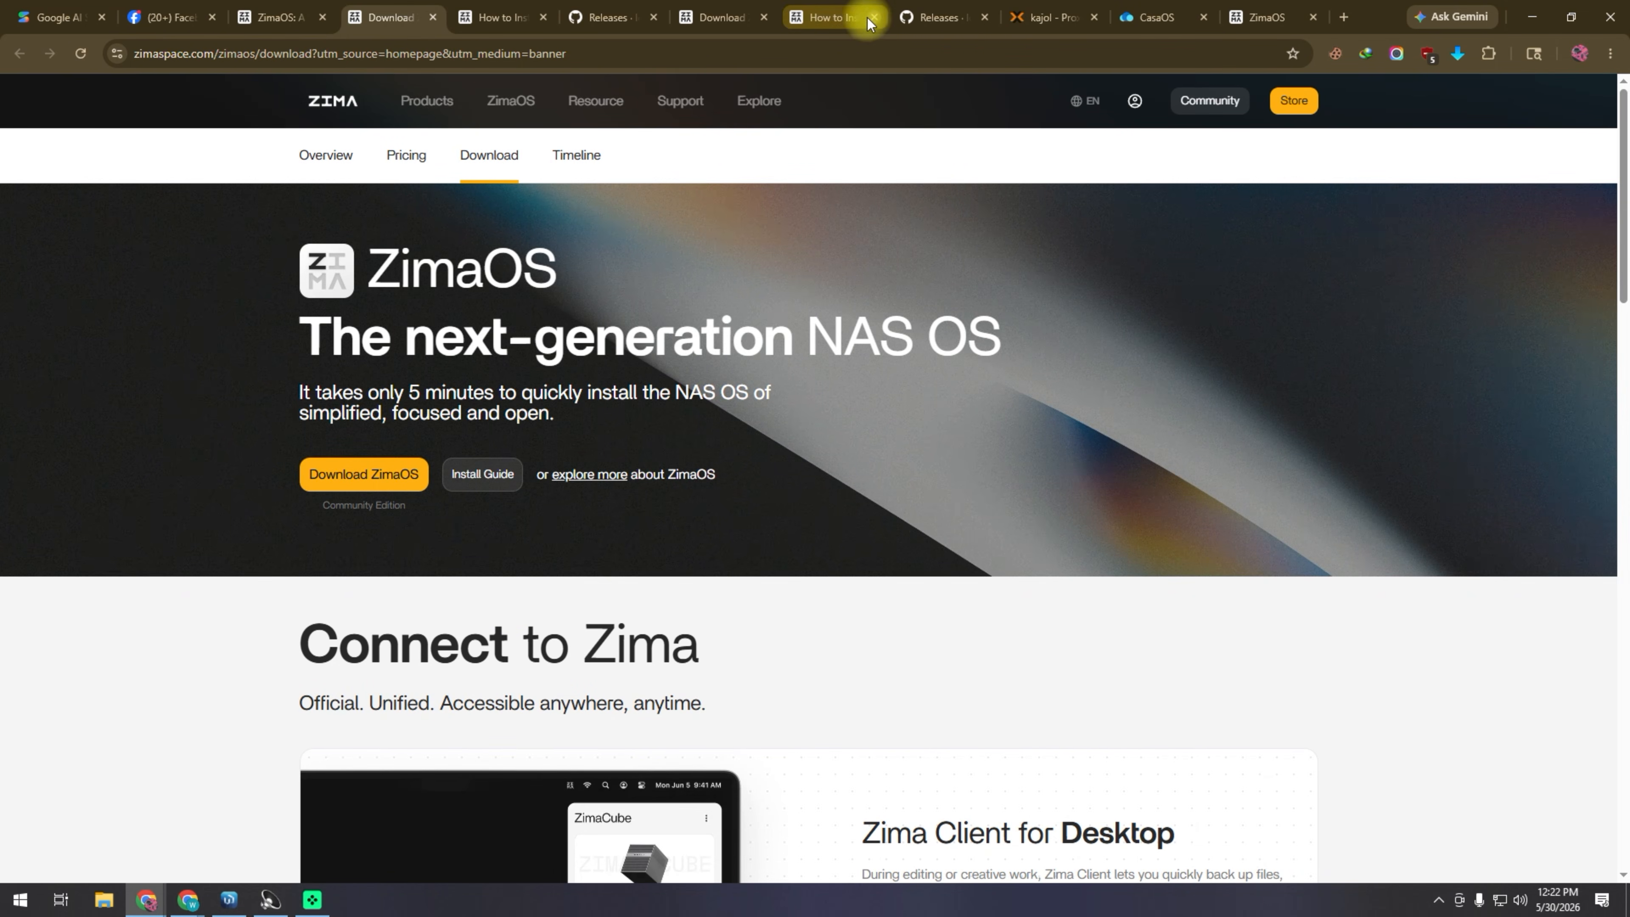
pyautogui.click(931, 18)
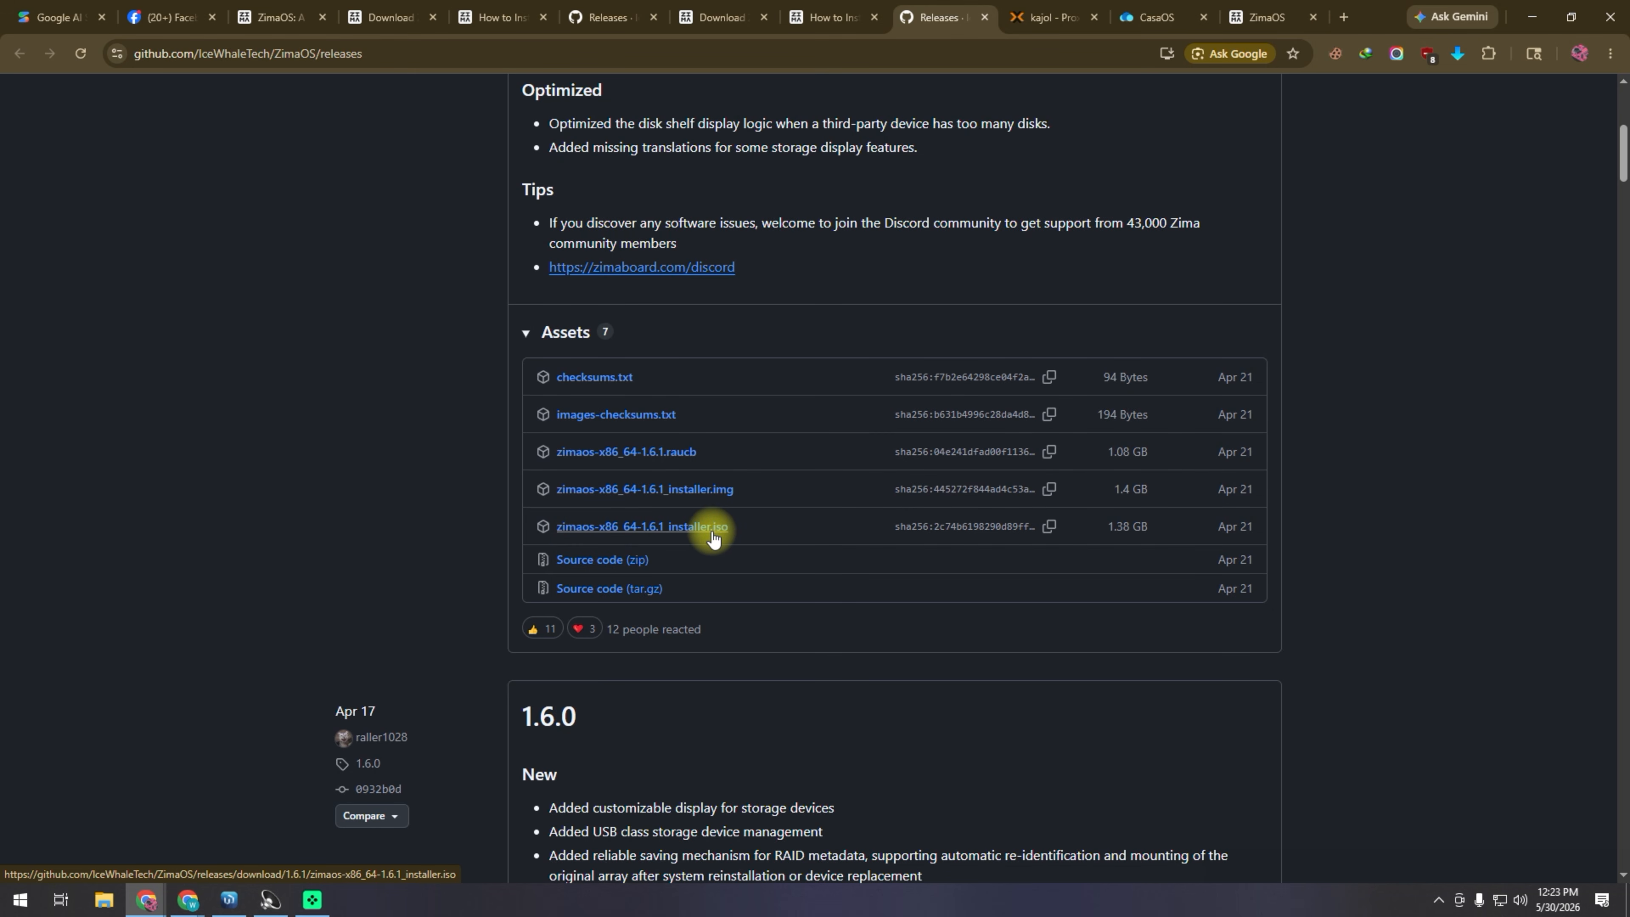
# Start downloading zimaos-x86_64-1.6.1_installer.iso from the release assets, then cancel the download.
pyautogui.click(699, 531)
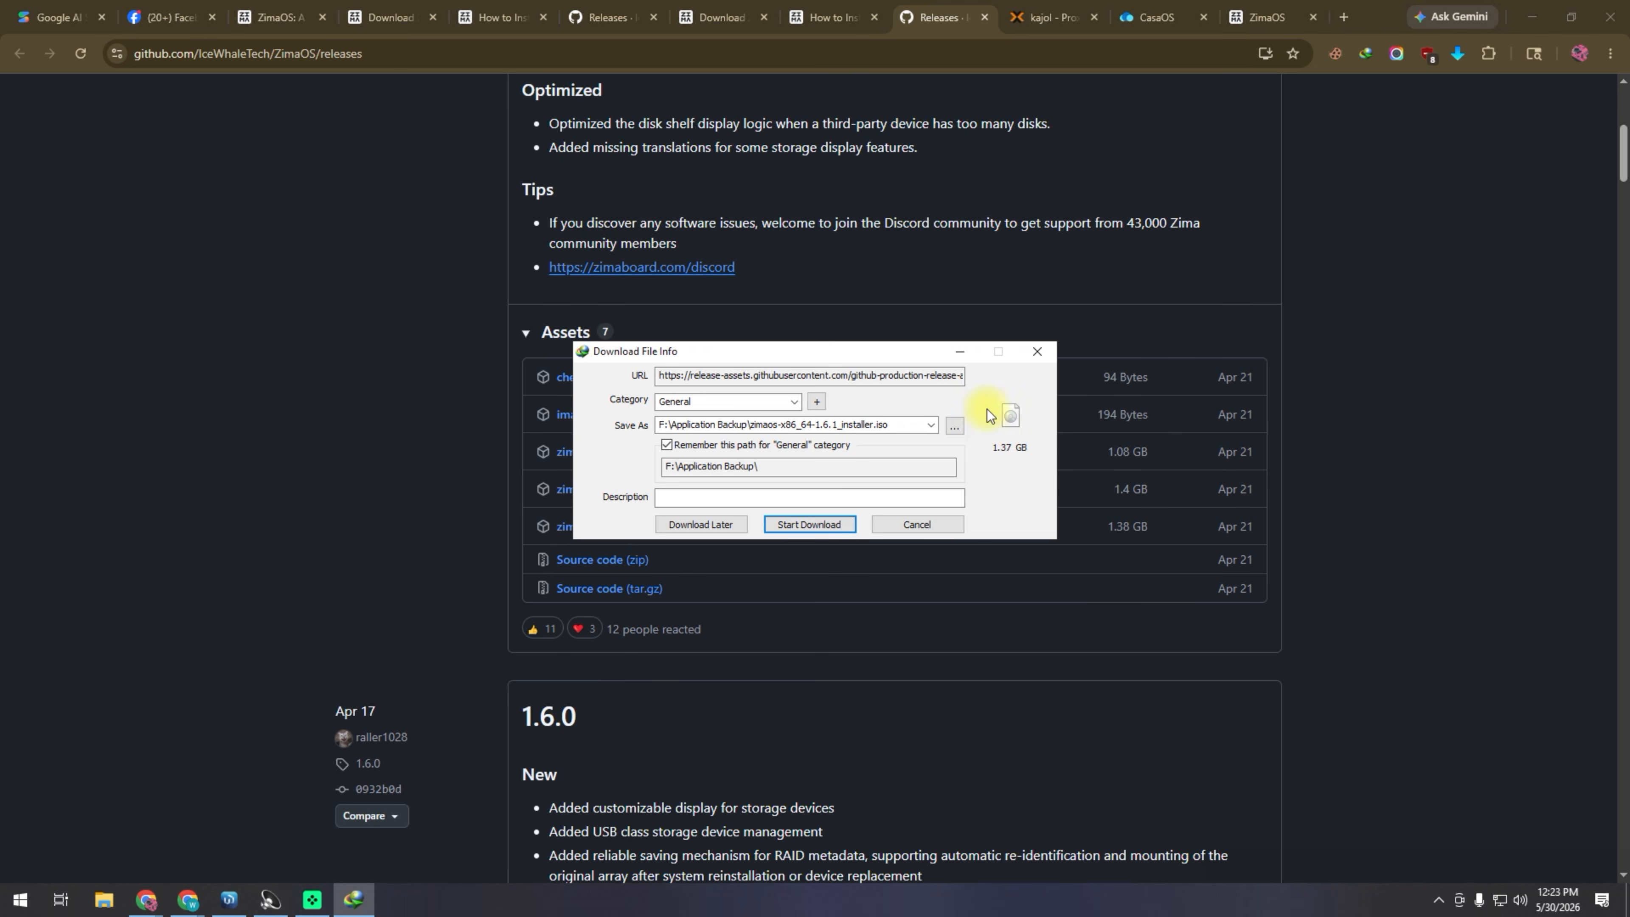
pyautogui.click(952, 526)
pyautogui.click(880, 530)
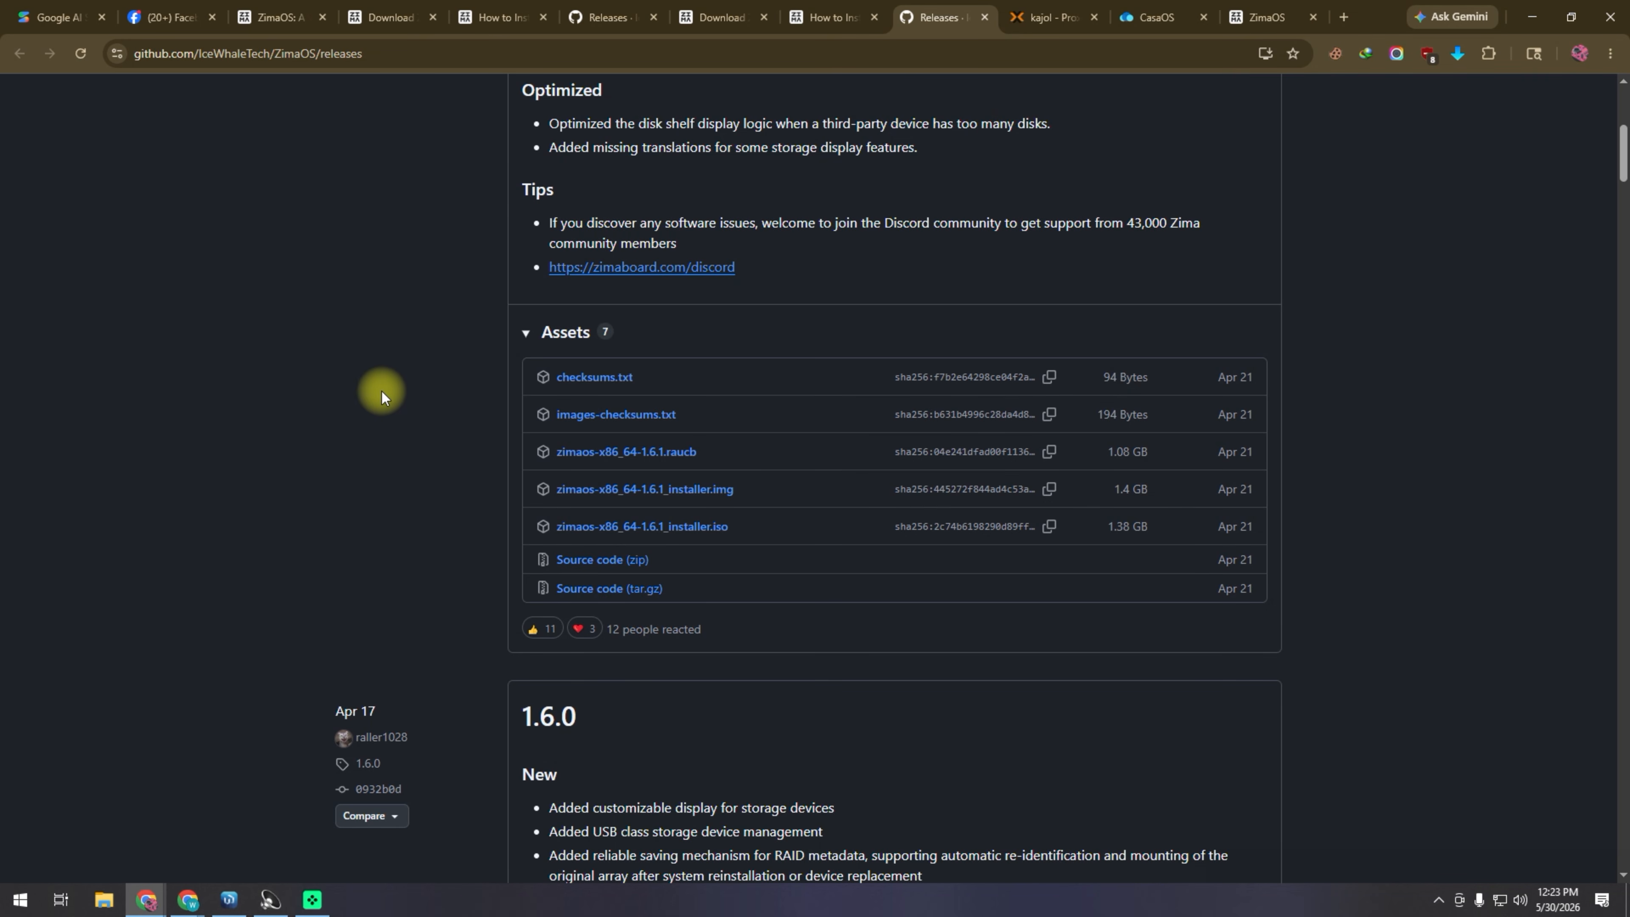
pyautogui.scroll(7, 391, 456)
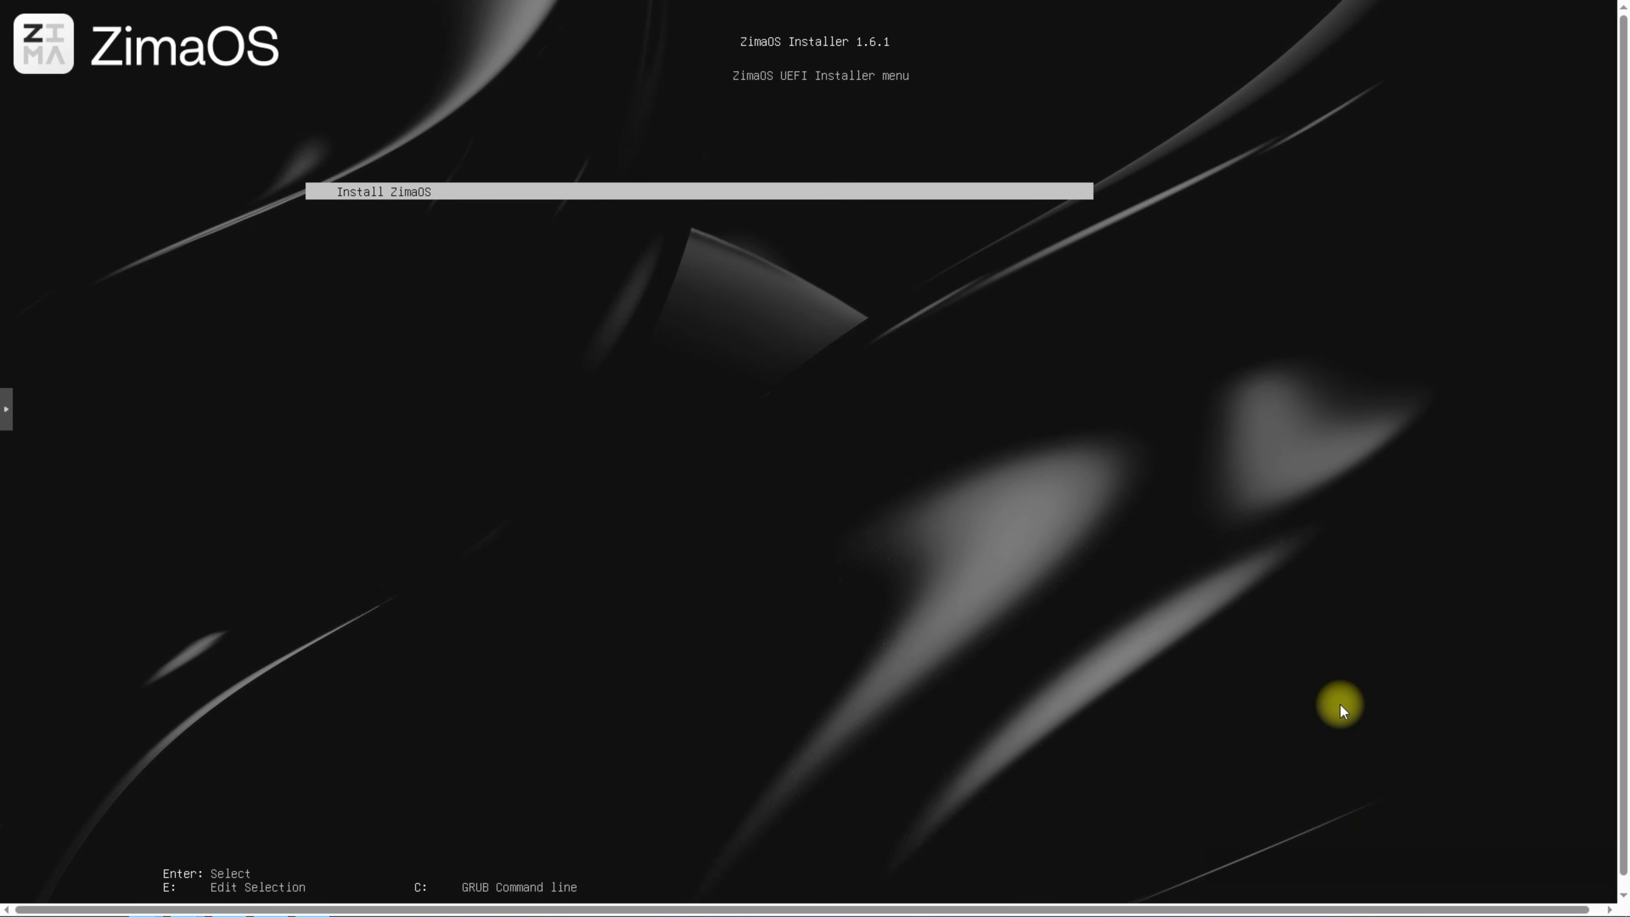
# Choose Install ZimaOS in the installer and select /dev/sda, the 53.7GB QEMU hard disk, as the target device.
pyautogui.click(1342, 707)
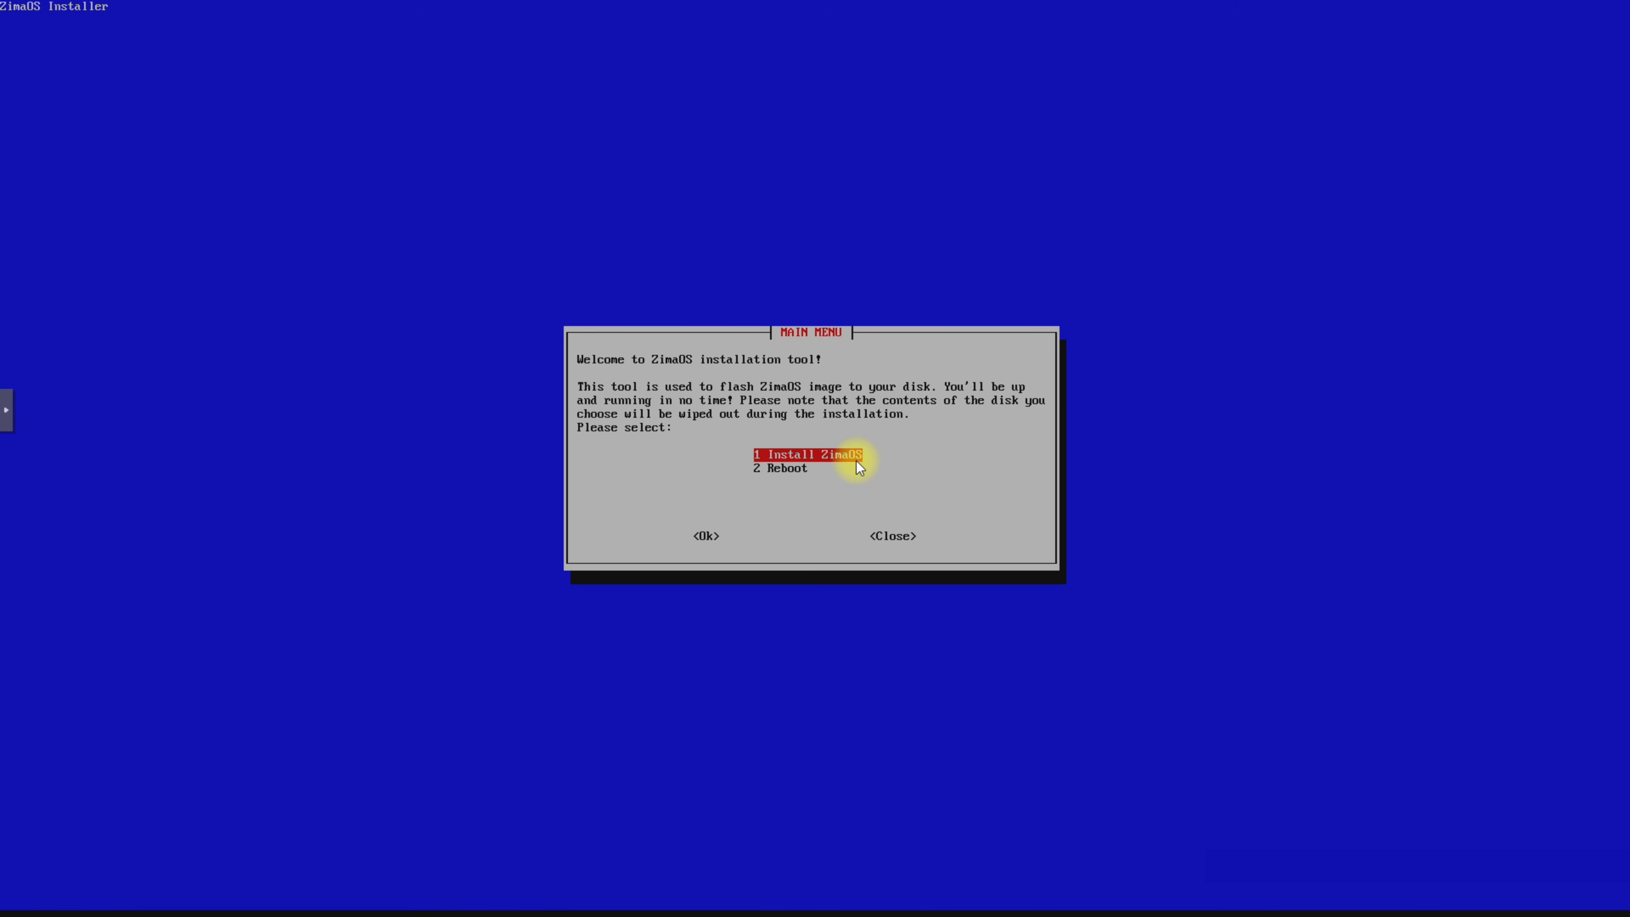
pyautogui.press('Return')
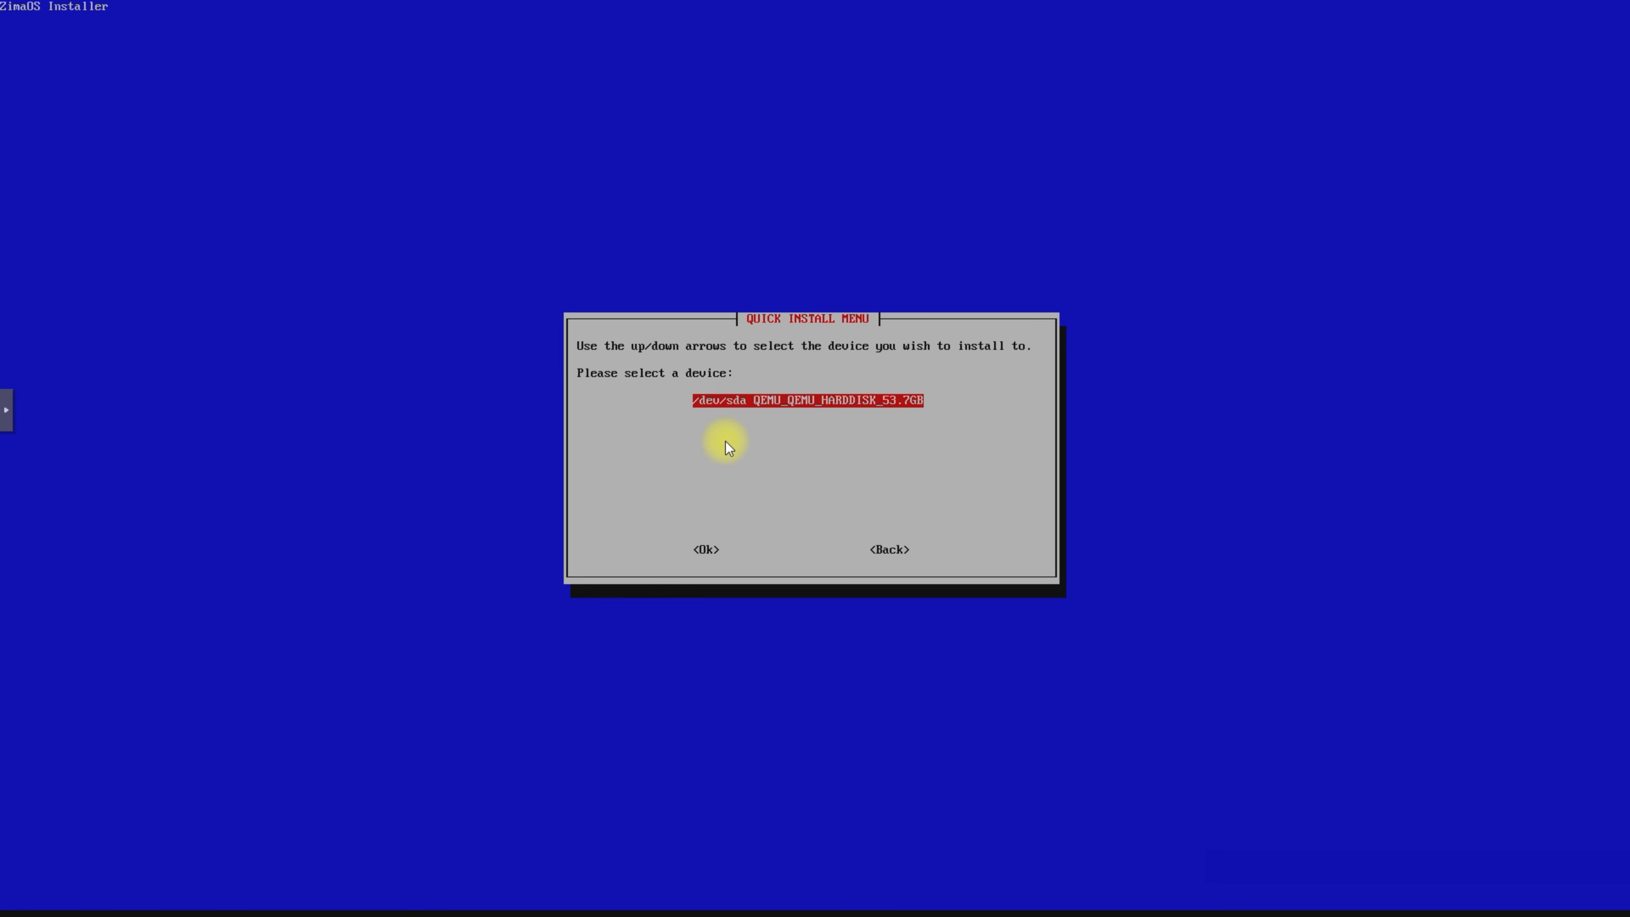
pyautogui.press('Return')
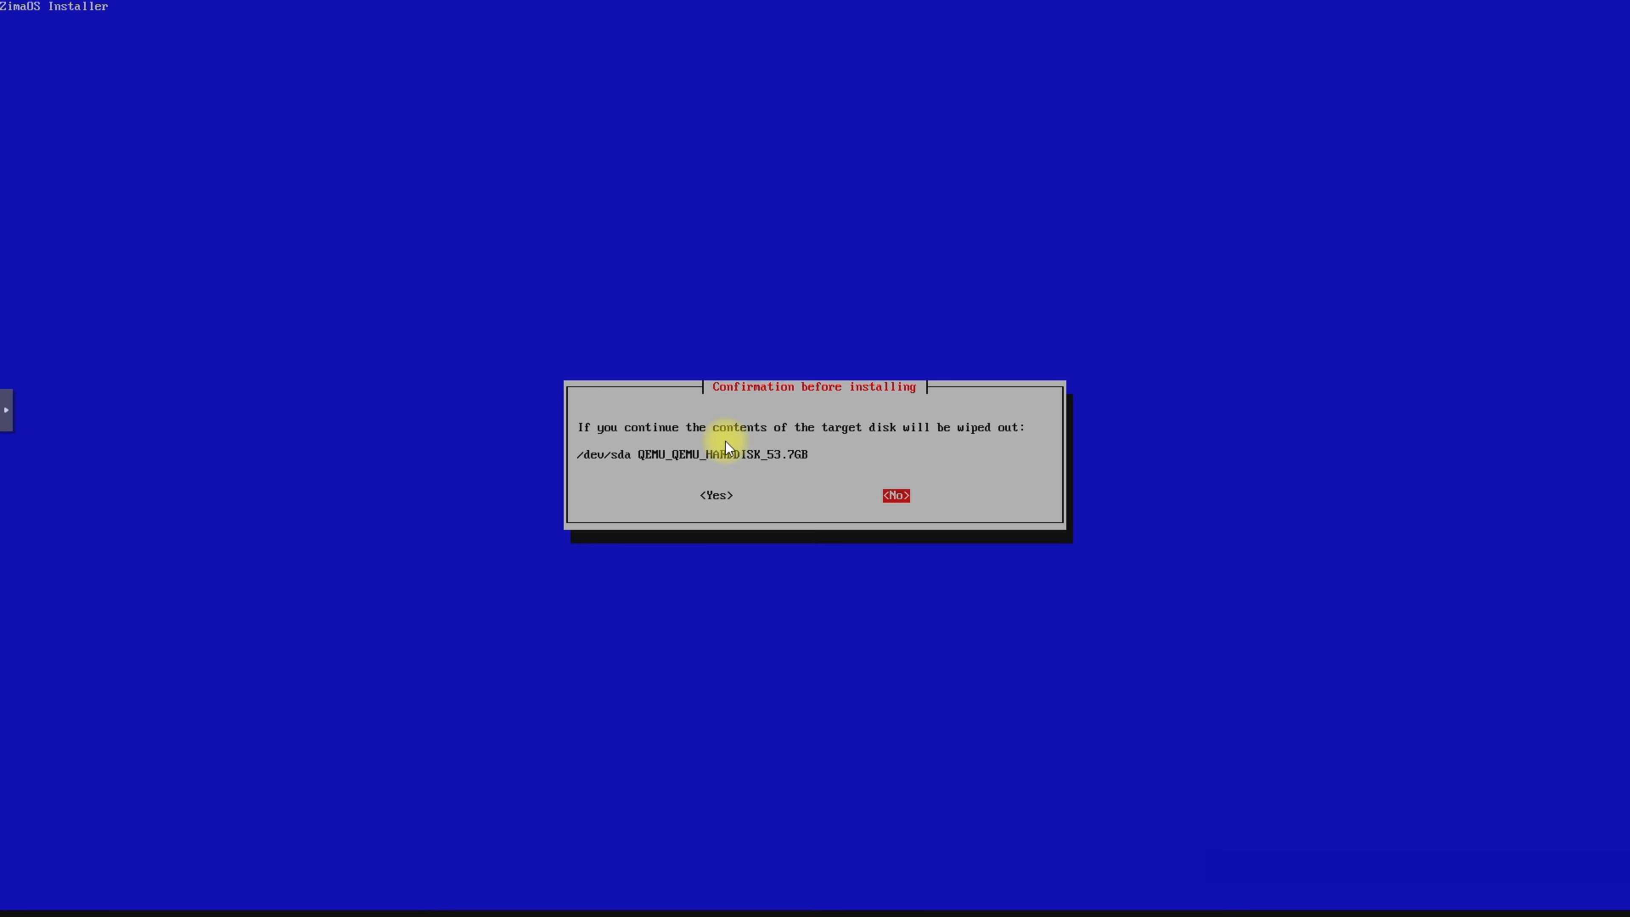
# Approve both confirmations to wipe /dev/sda and let the ZimaOS installation run to completion.
pyautogui.press('Left')
pyautogui.press('Return')
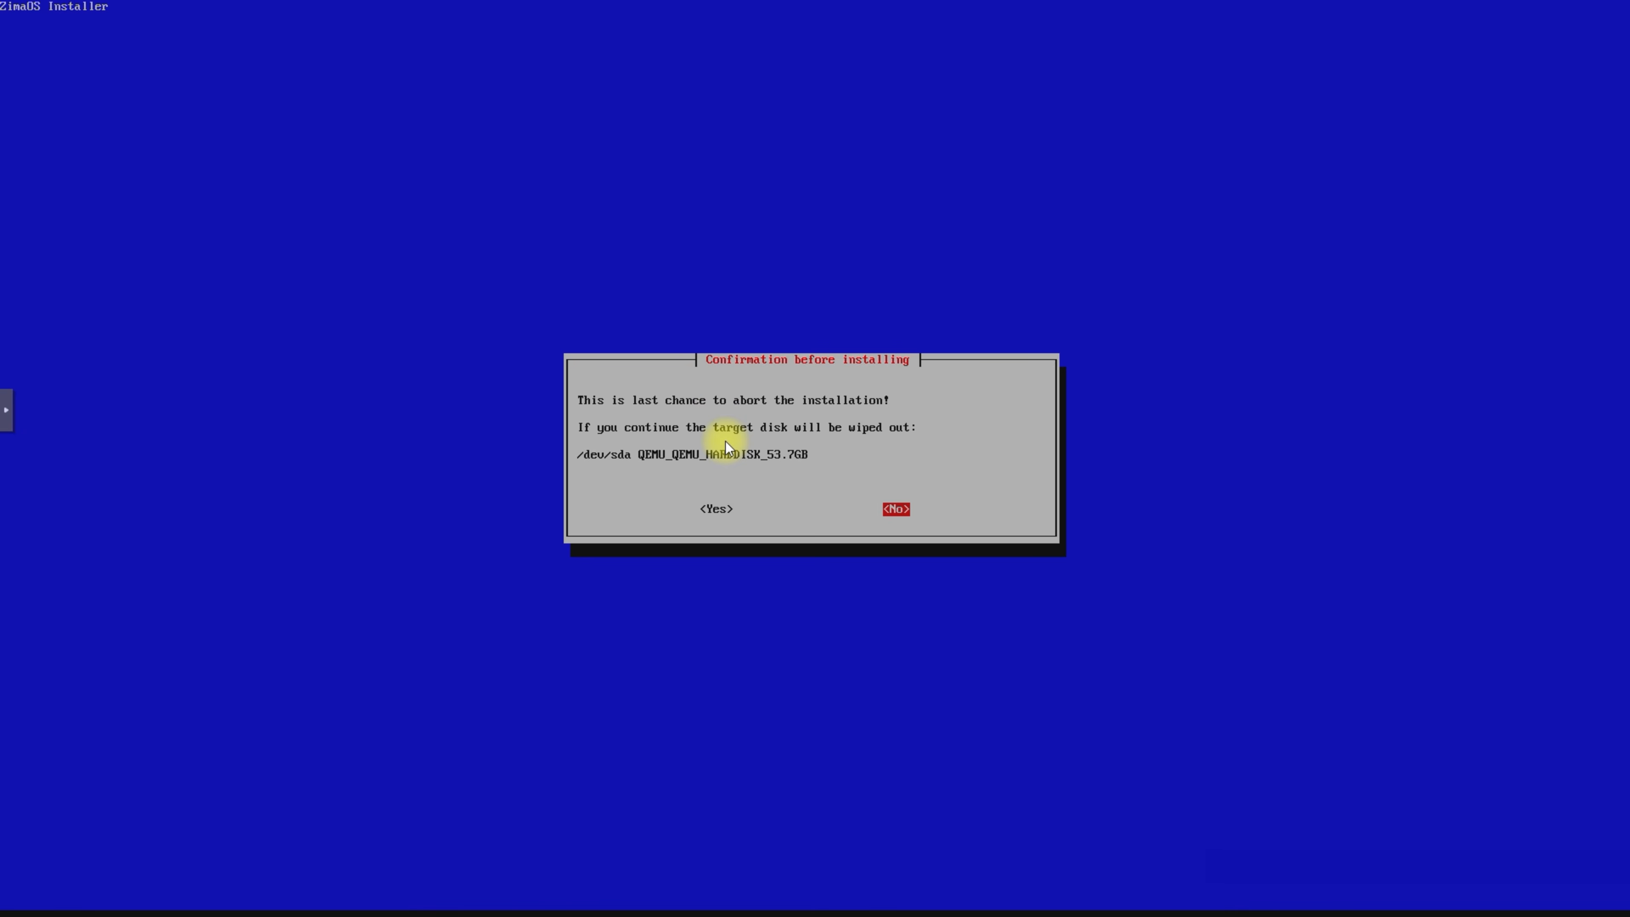
pyautogui.press('Left')
pyautogui.press('Return')
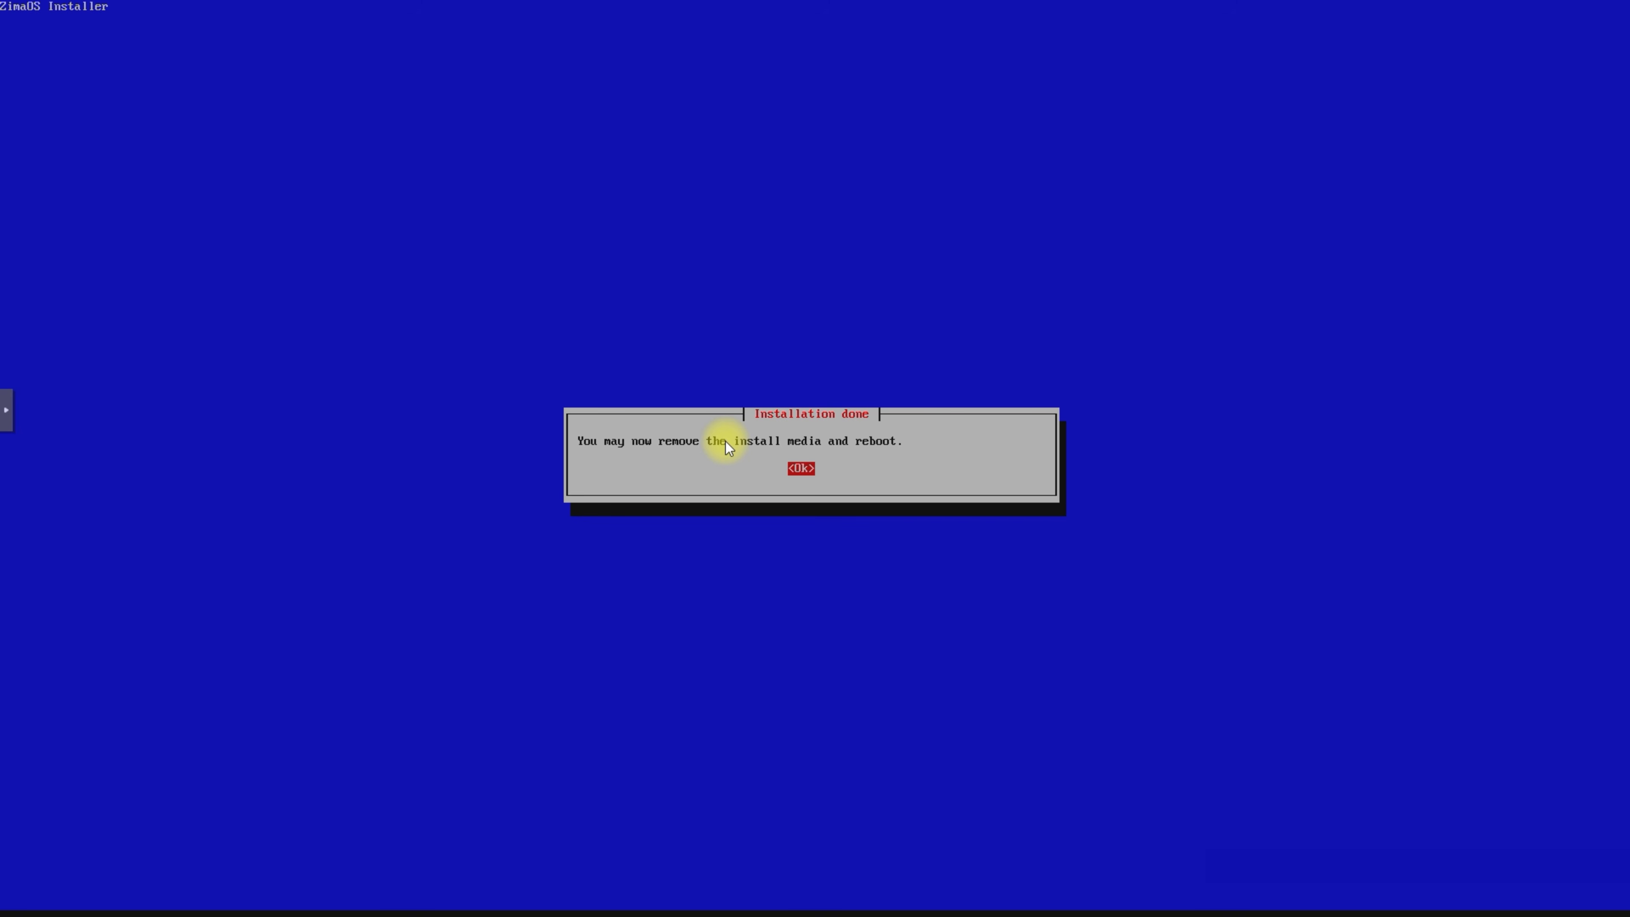
pyautogui.click(726, 441)
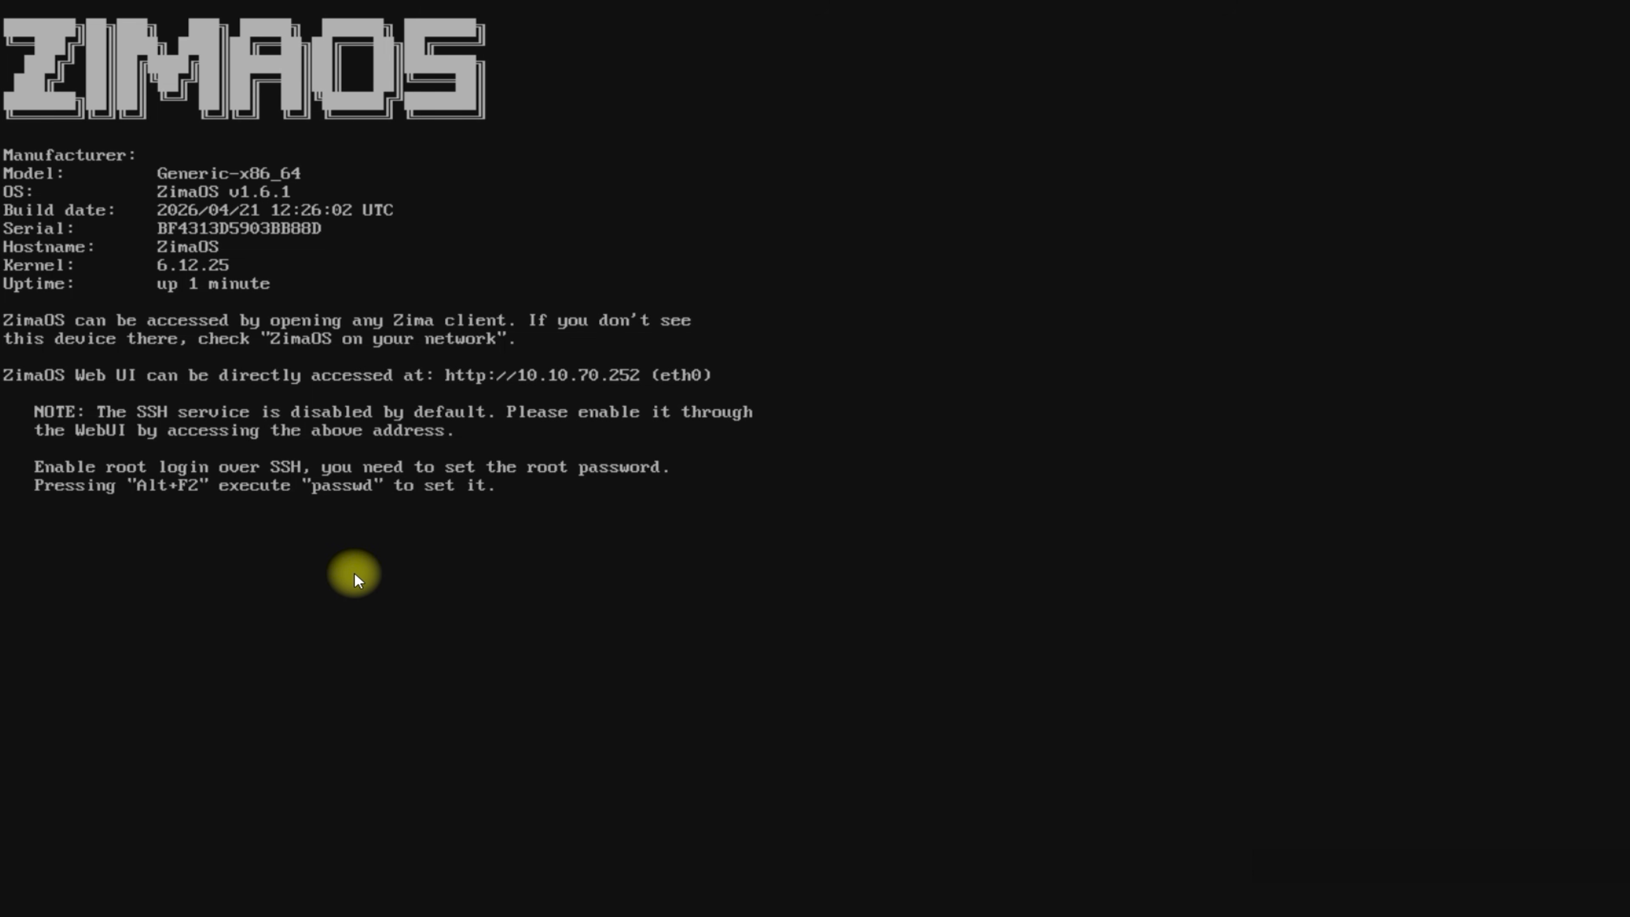
# Open the new ZimaOS web interface in the browser at 10.10.70.252.
pyautogui.click(1529, 864)
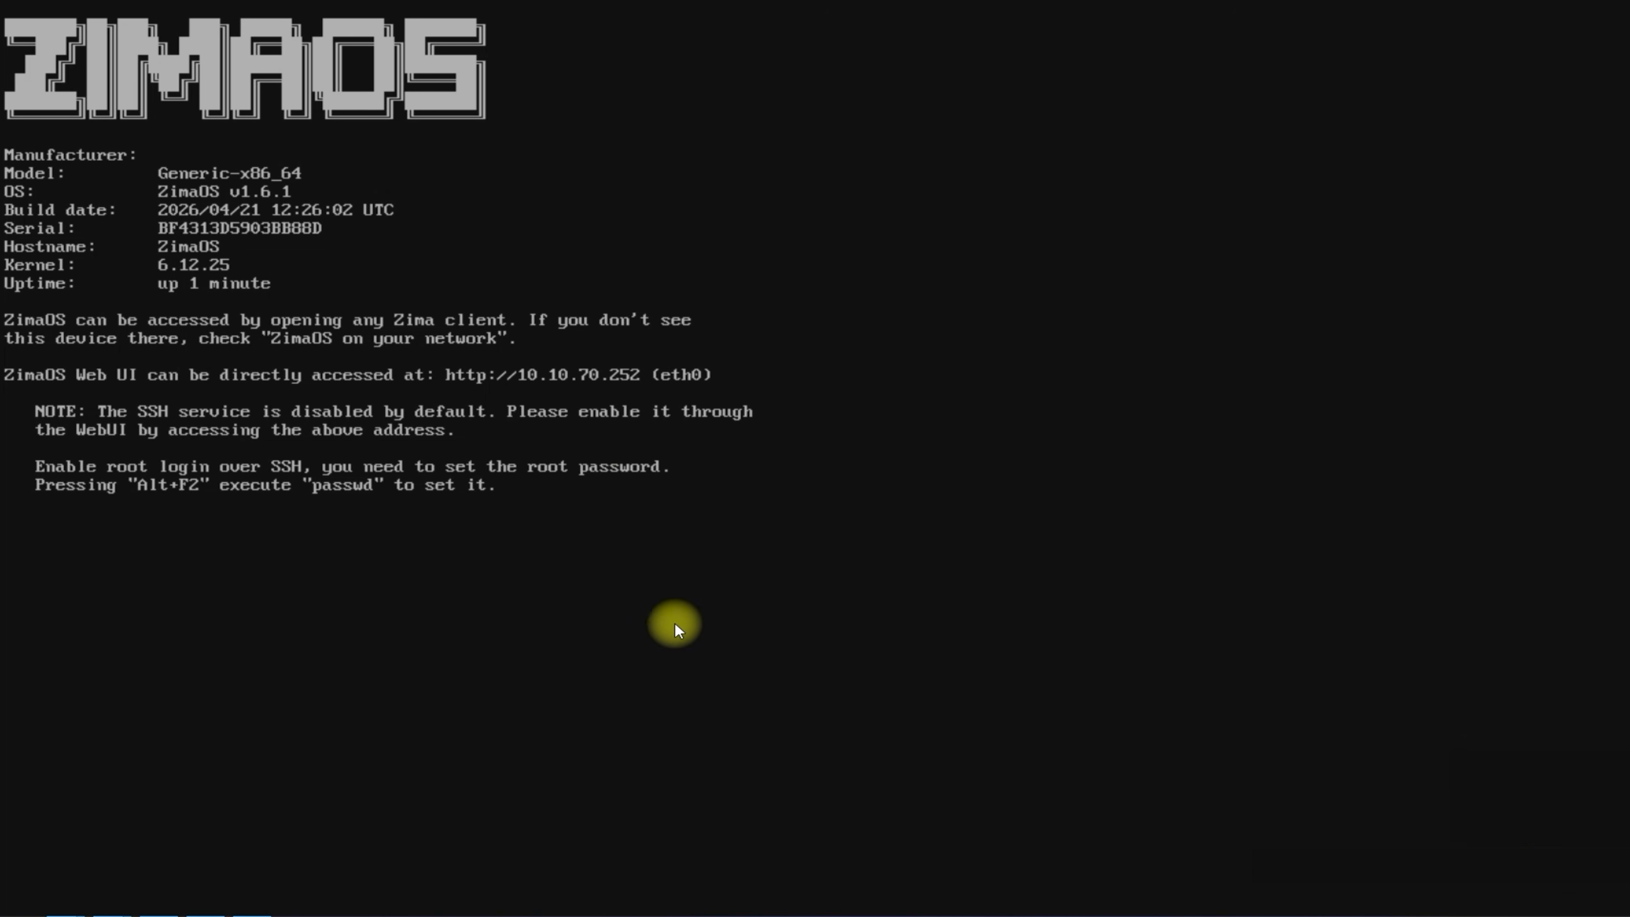
pyautogui.moveTo(435, 355)
pyautogui.mouseDown()
pyautogui.moveTo(592, 402)
pyautogui.moveTo(743, 394)
pyautogui.mouseUp()
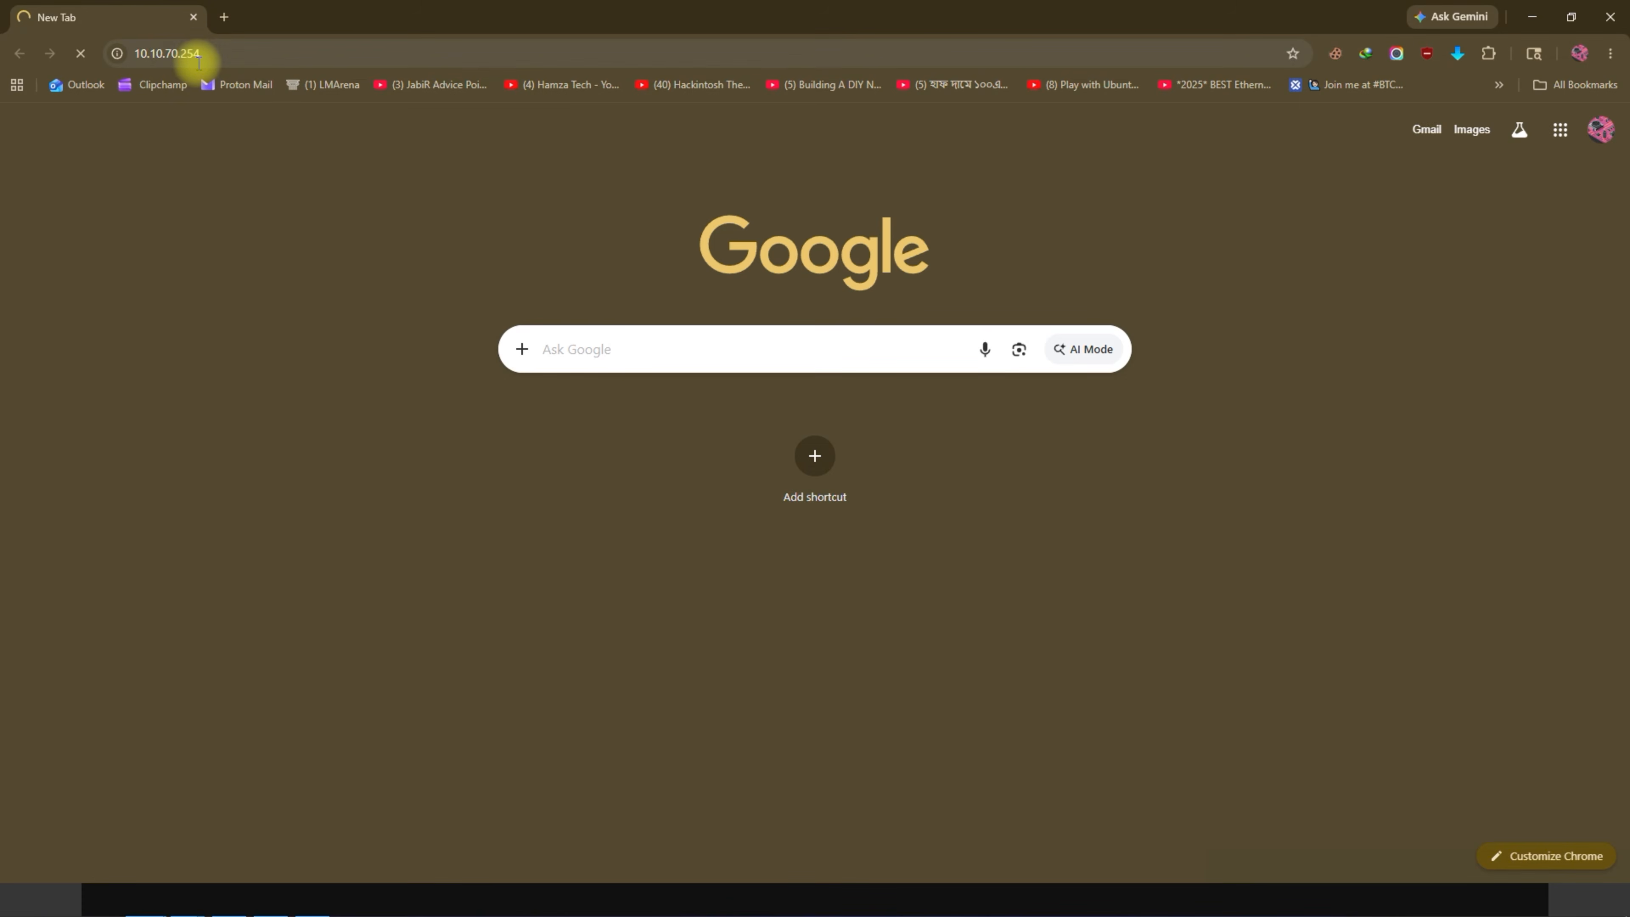
pyautogui.write('2')
pyautogui.press('Return')
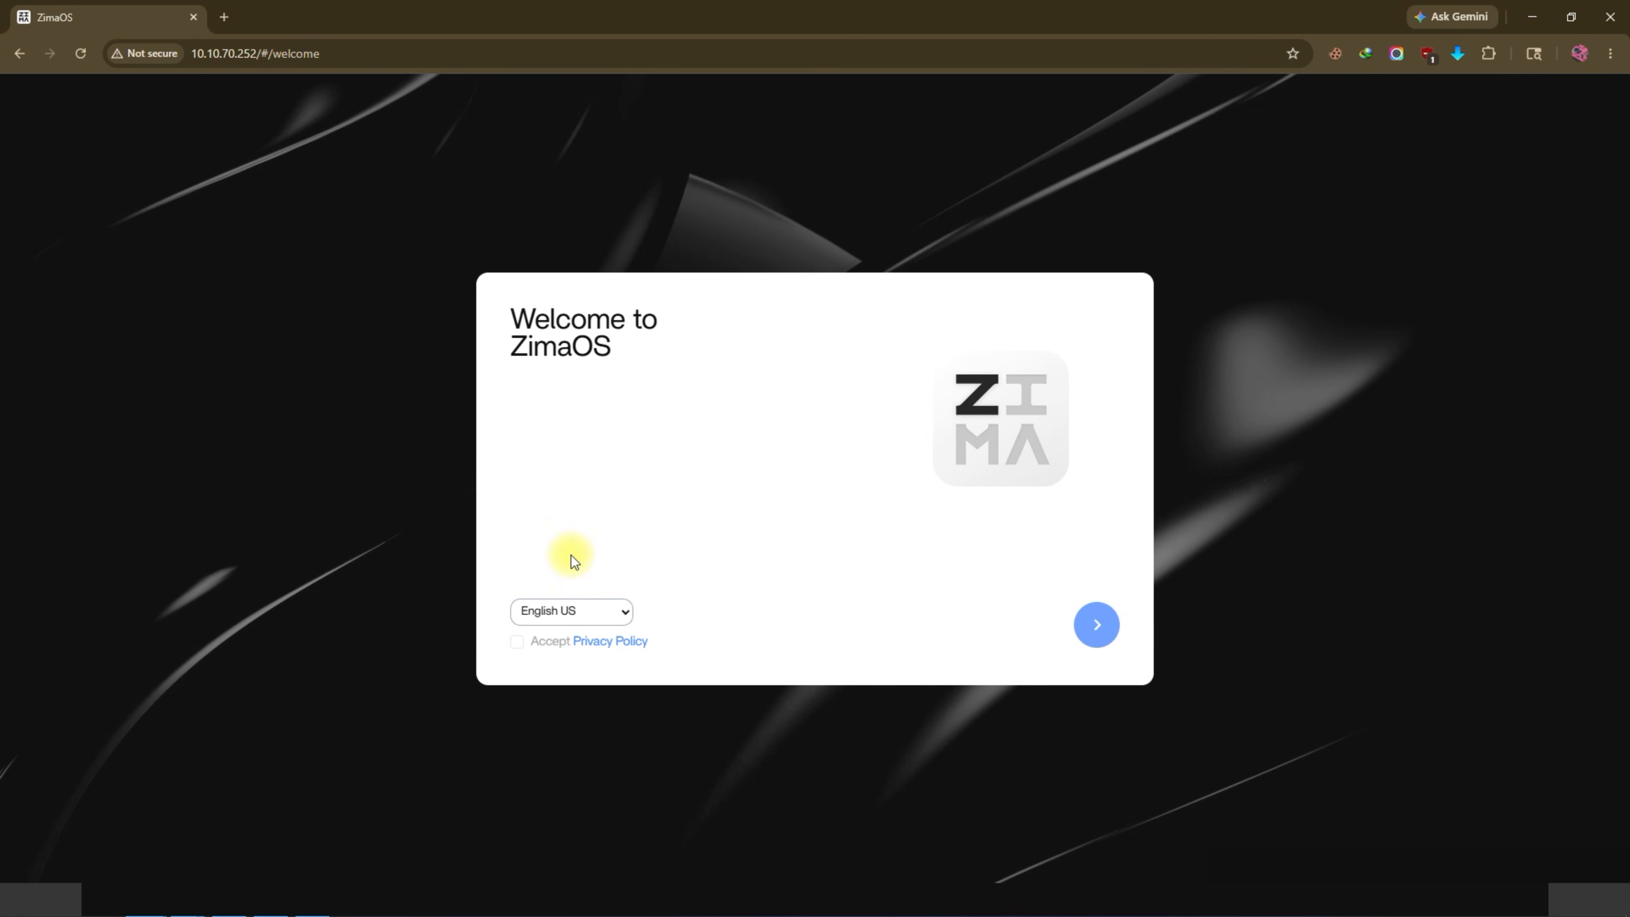
# Accept the Privacy Policy on the welcome screen and fill in the local account's username and password.
pyautogui.click(517, 642)
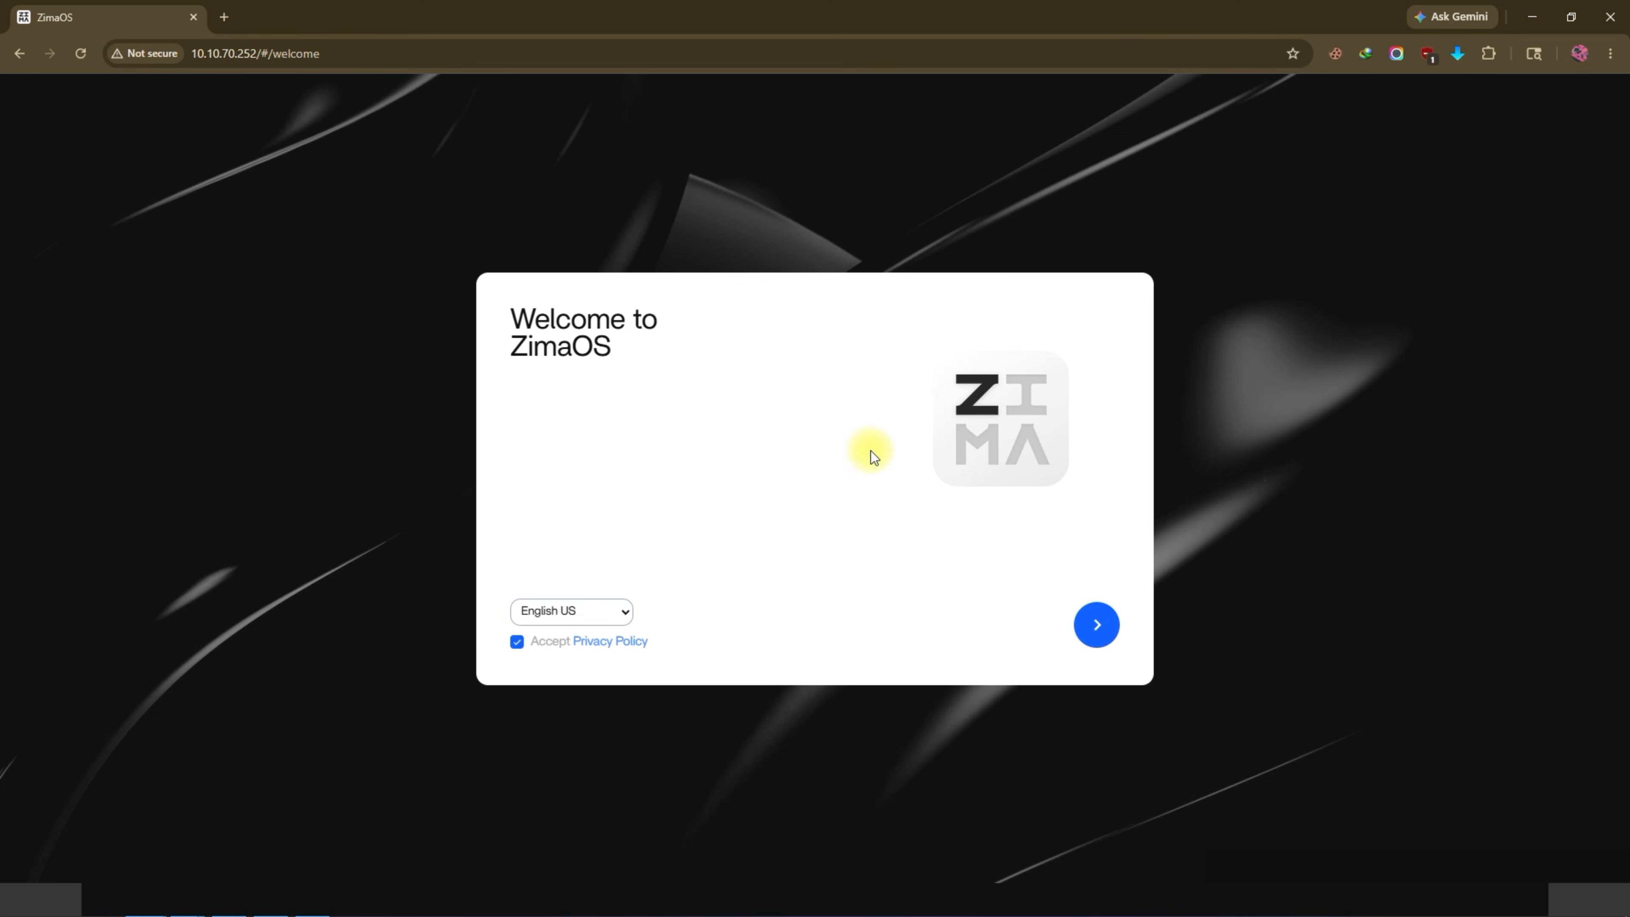
pyautogui.click(1083, 631)
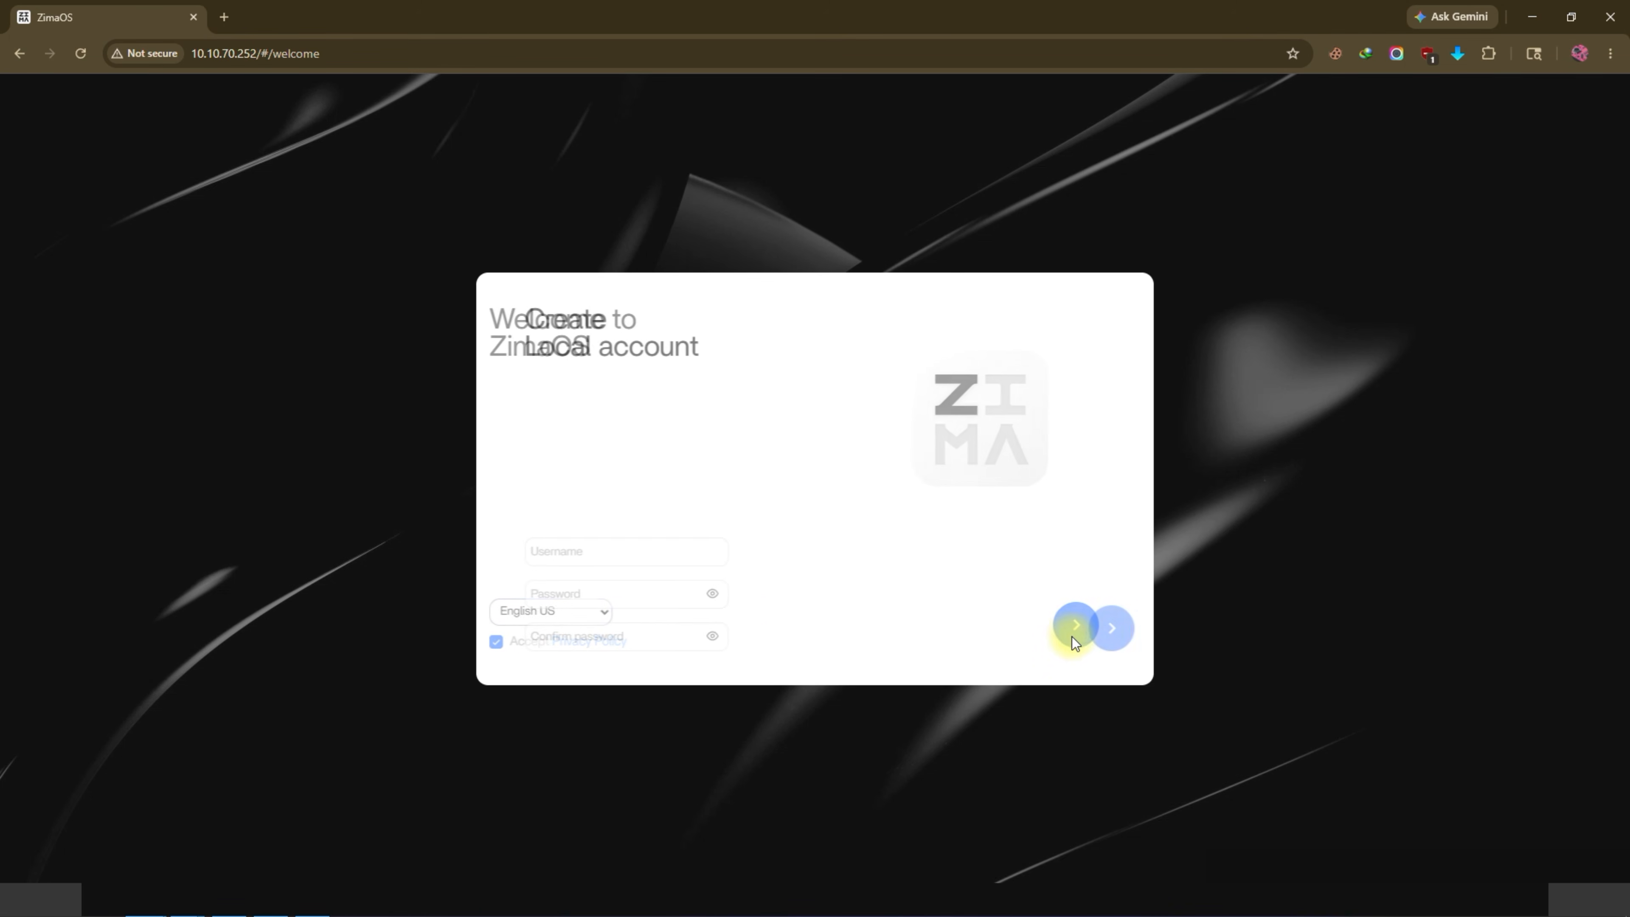
pyautogui.click(606, 552)
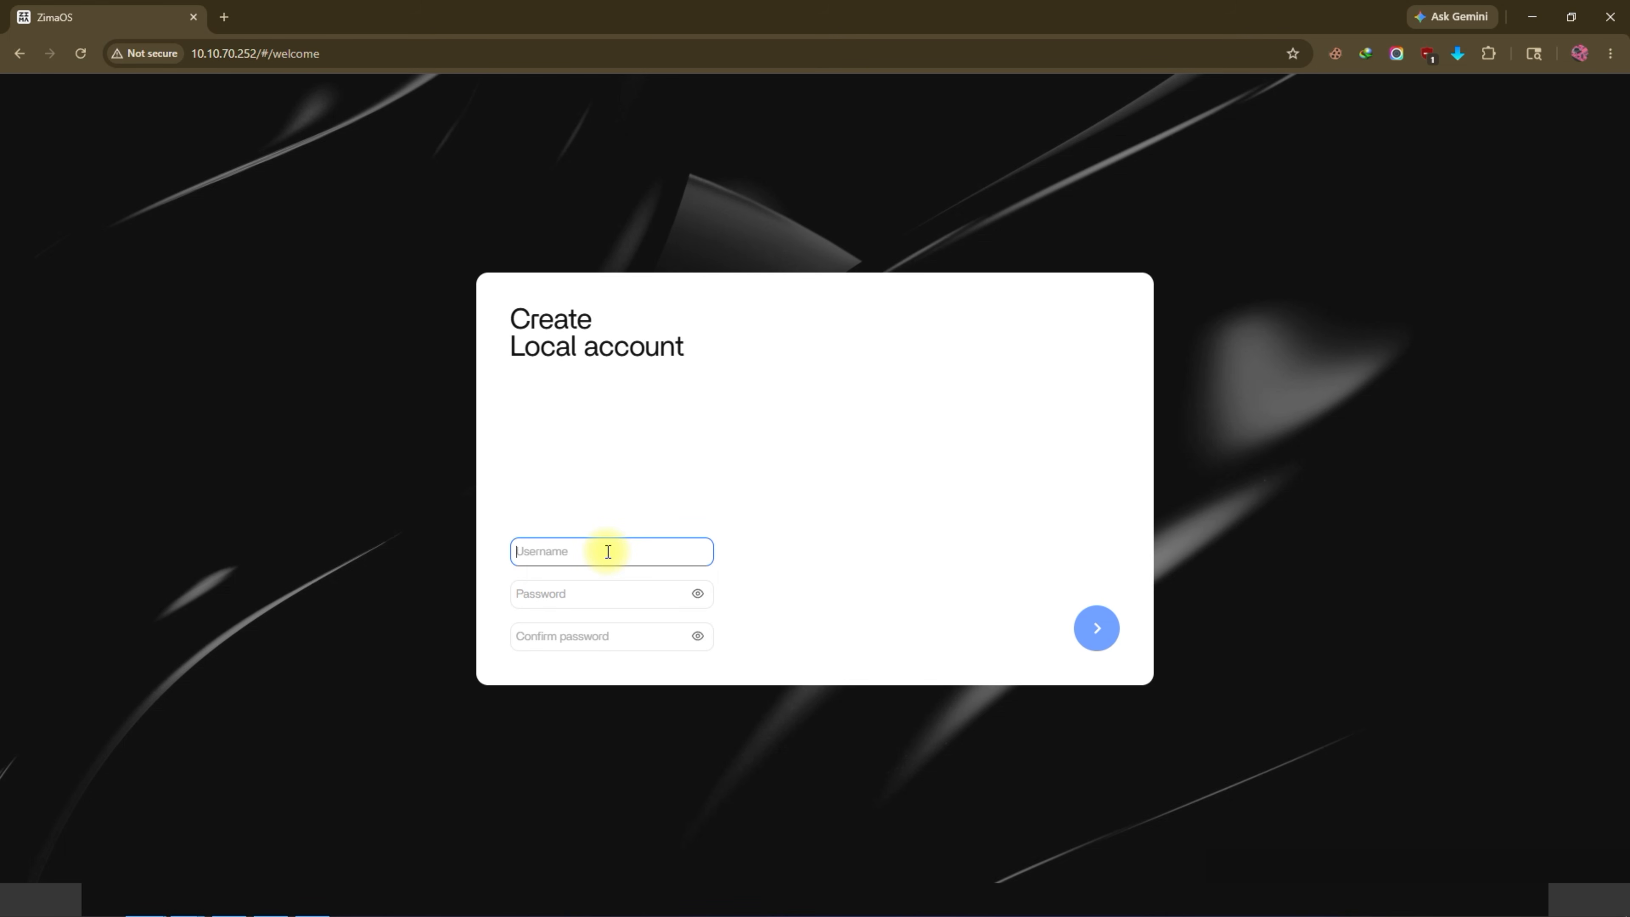
pyautogui.write('kajol')
pyautogui.press('Tab')
pyautogui.write('******')
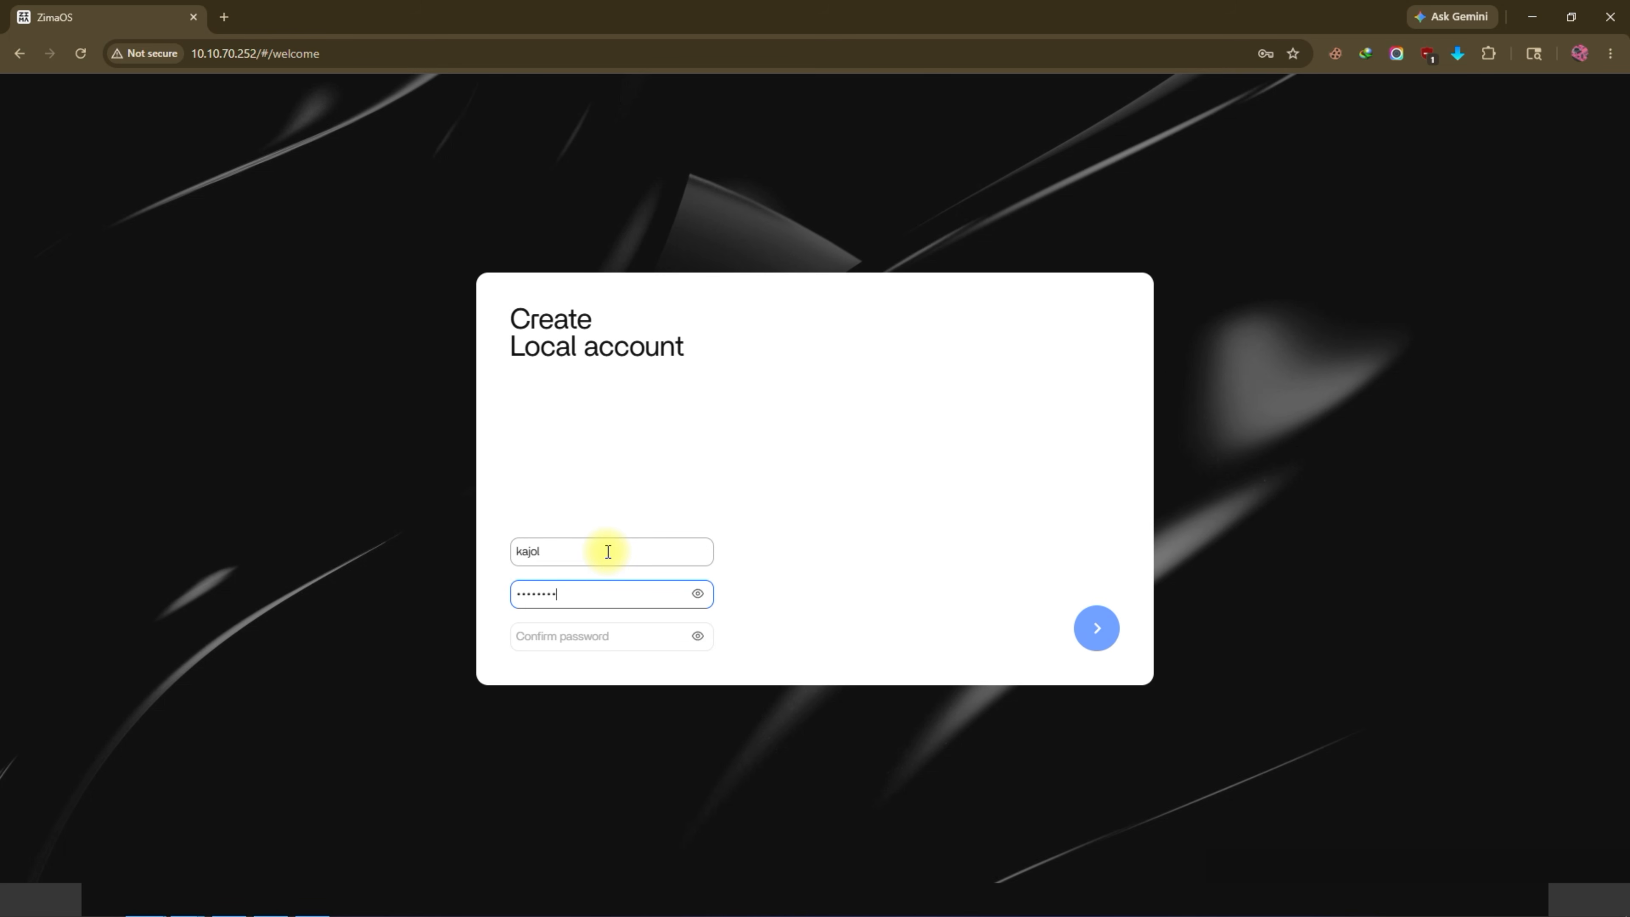
# Reveal the account password, repeat it in the confirmation field, and submit the new local account.
pyautogui.click(600, 635)
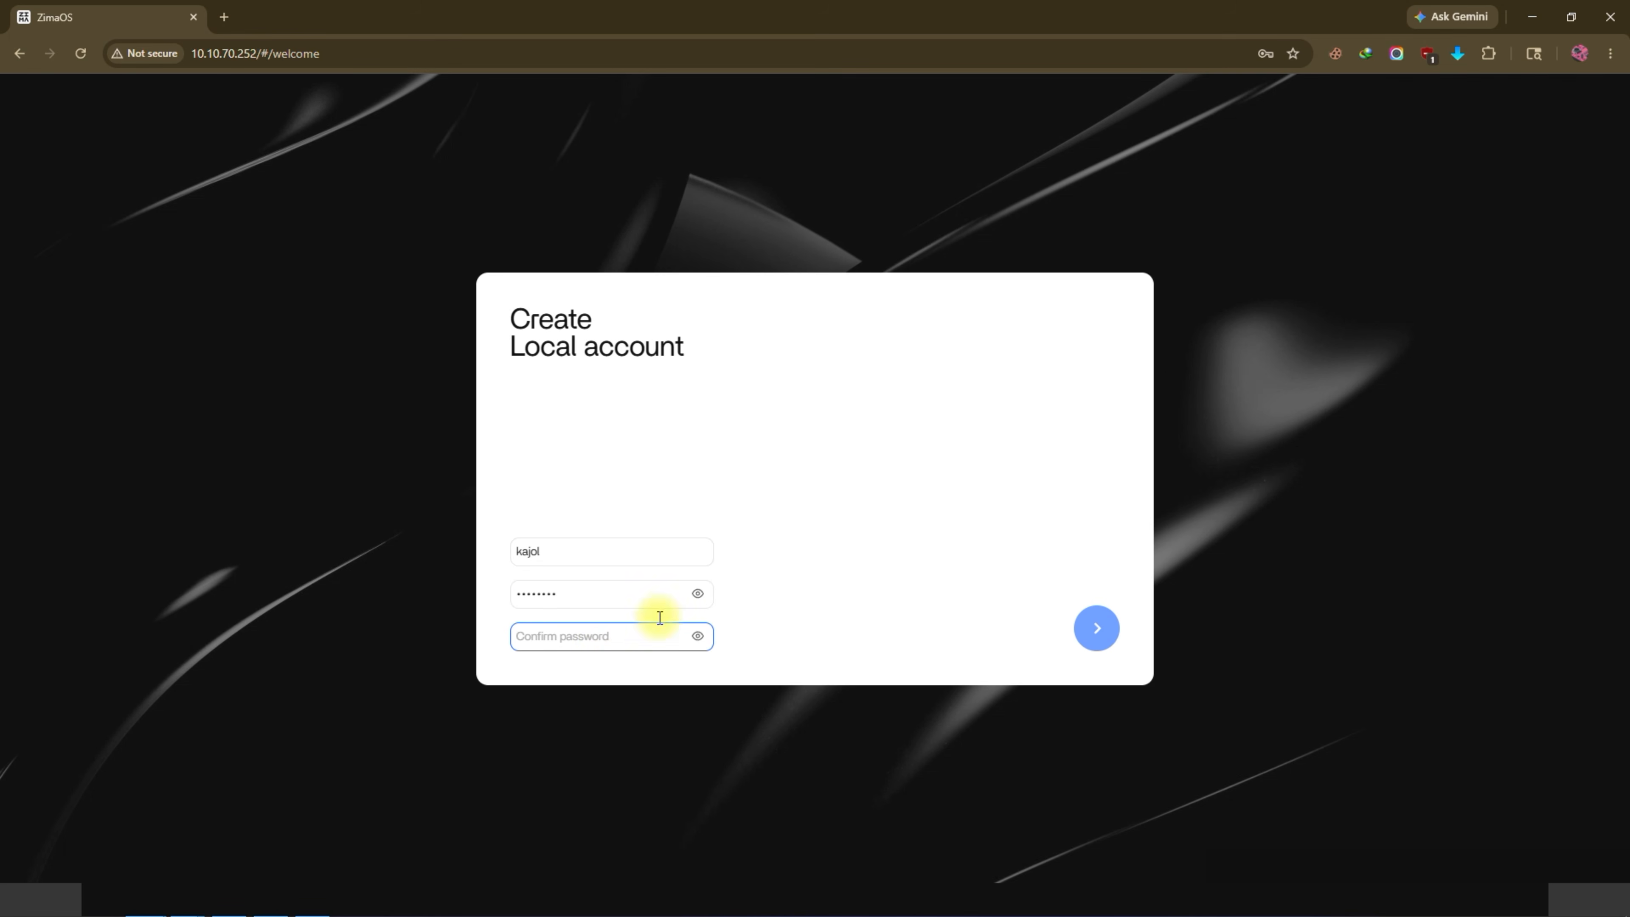
pyautogui.click(698, 594)
pyautogui.click(701, 570)
pyautogui.click(614, 573)
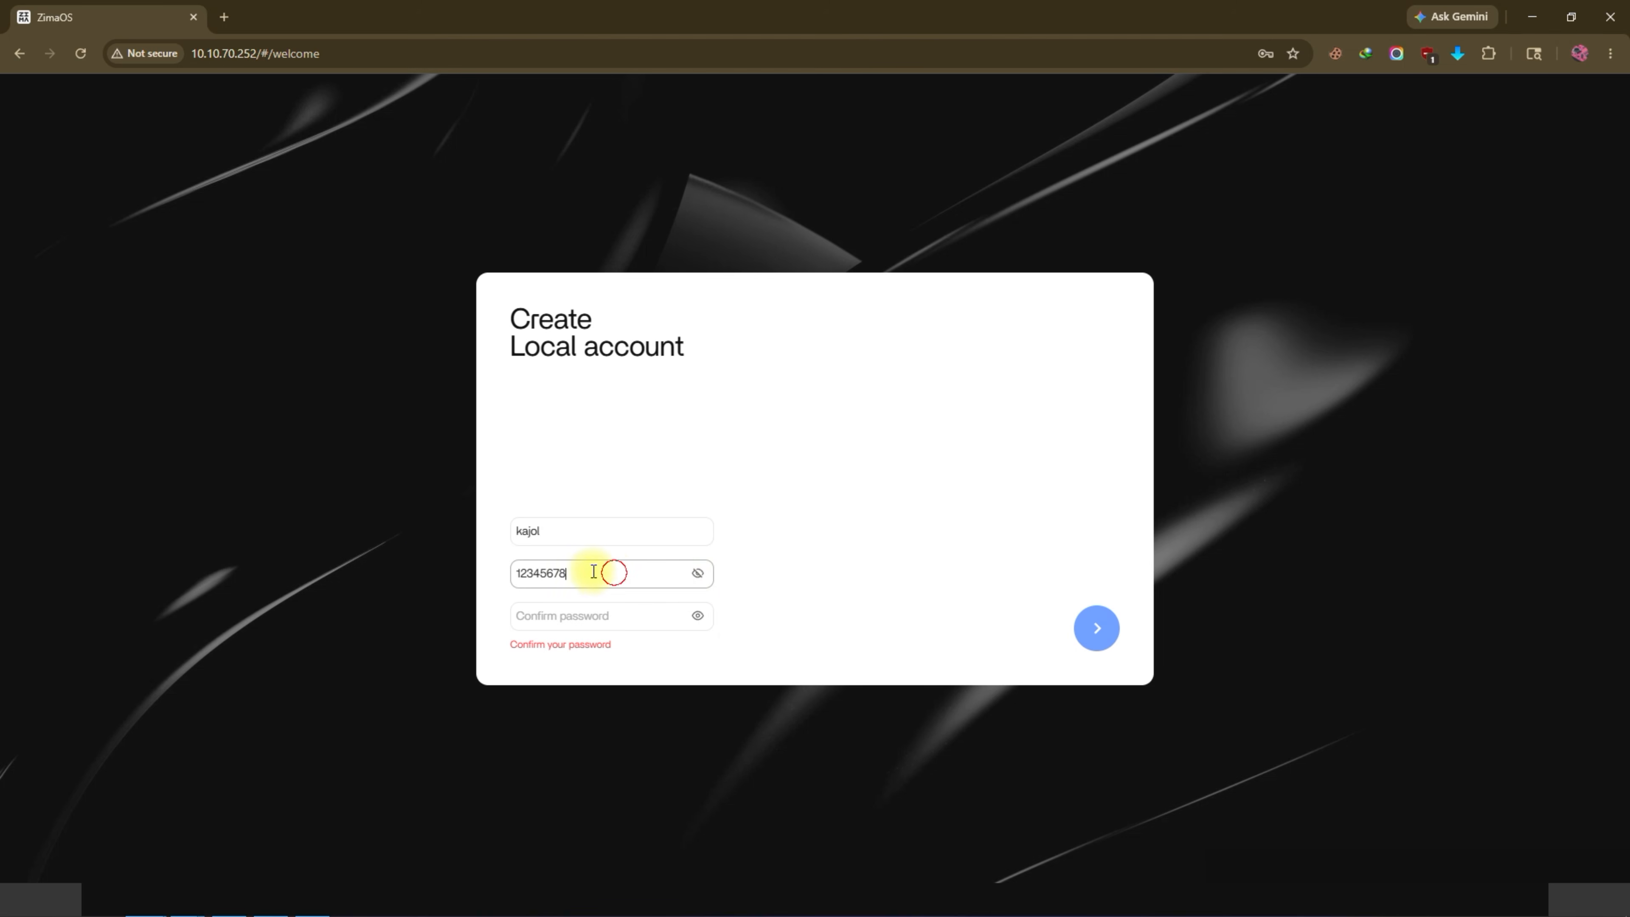
pyautogui.moveTo(594, 571); pyautogui.dragTo(390, 568)
pyautogui.click(575, 619)
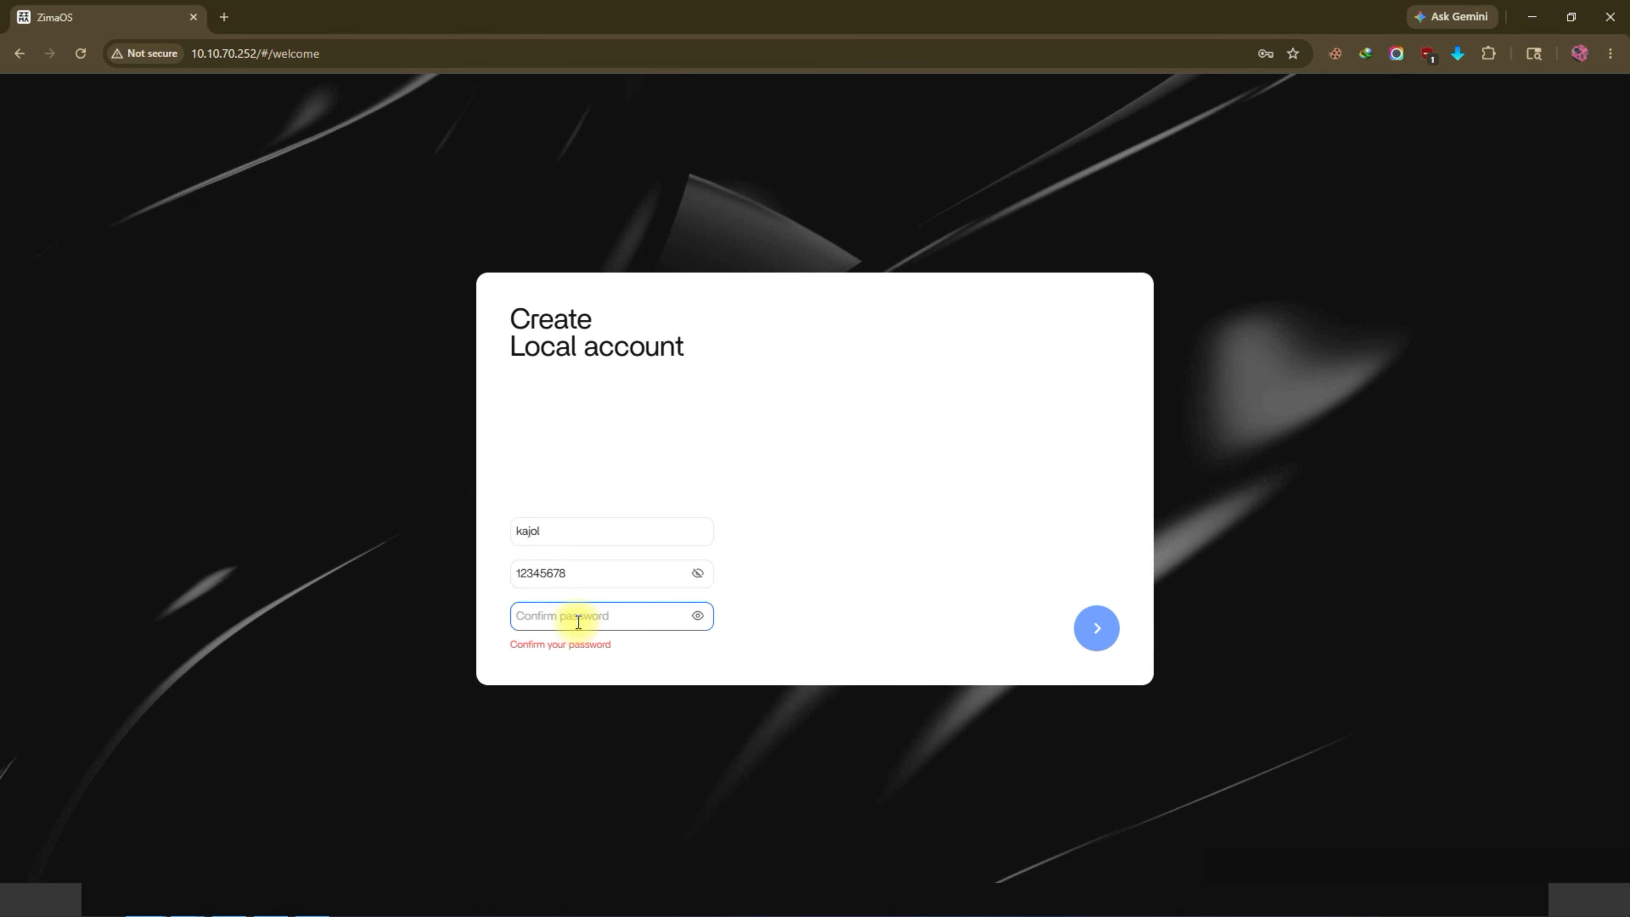
pyautogui.hotkey('ctrl', 'v')
pyautogui.click(1058, 655)
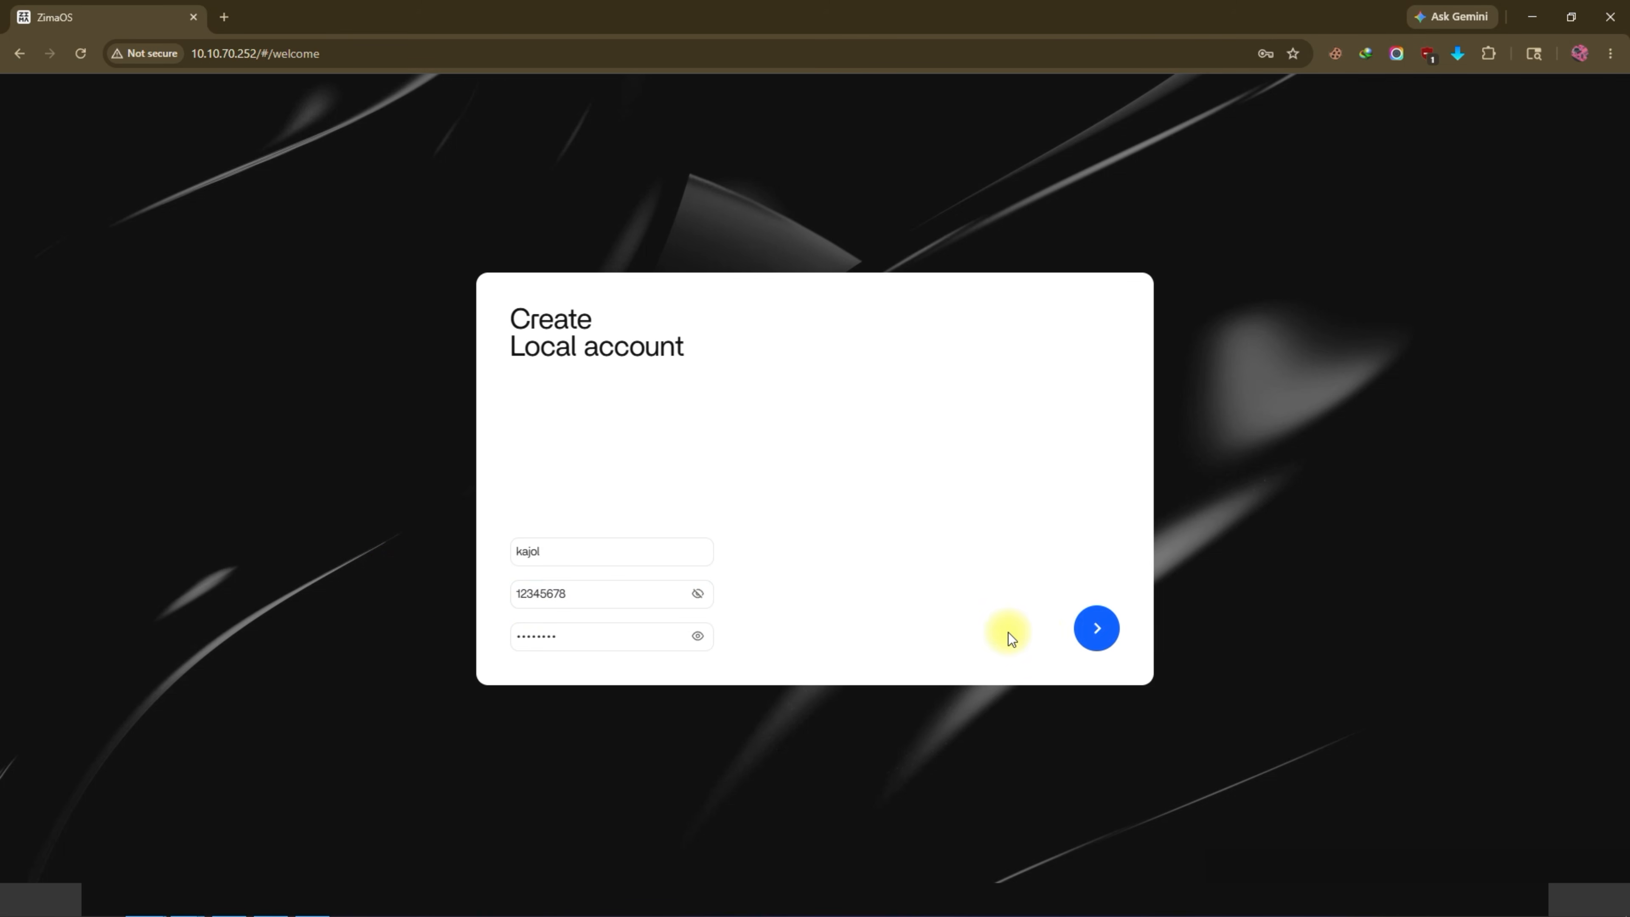
pyautogui.click(1090, 632)
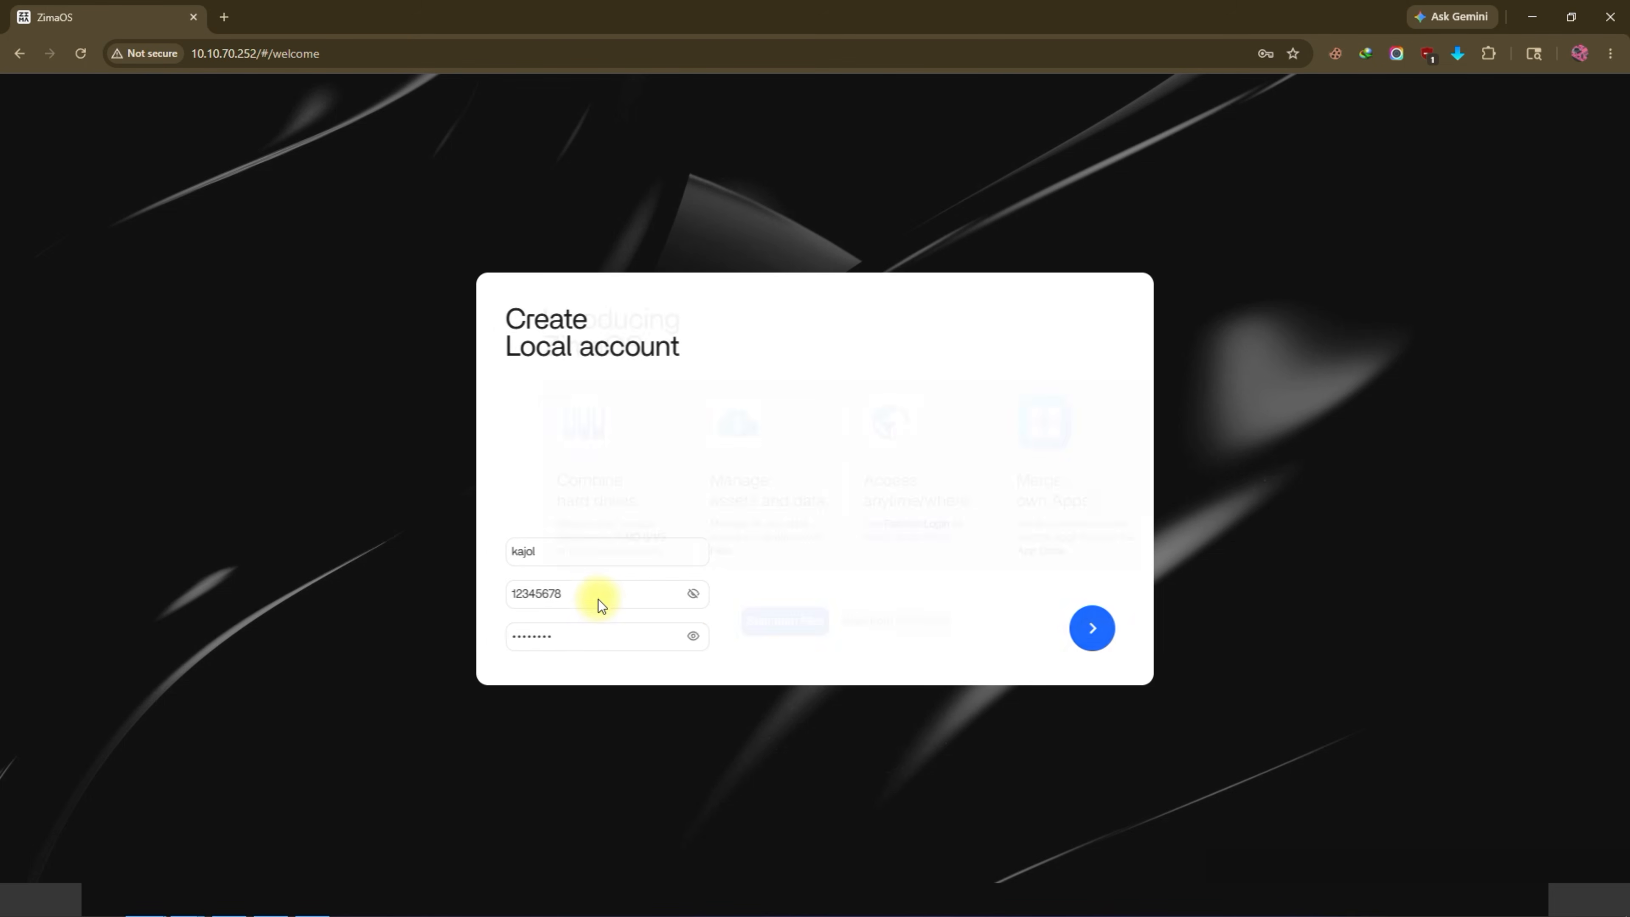
# Decline the browser's offer to save the password and go from the introduction page to the dashboard.
pyautogui.click(934, 291)
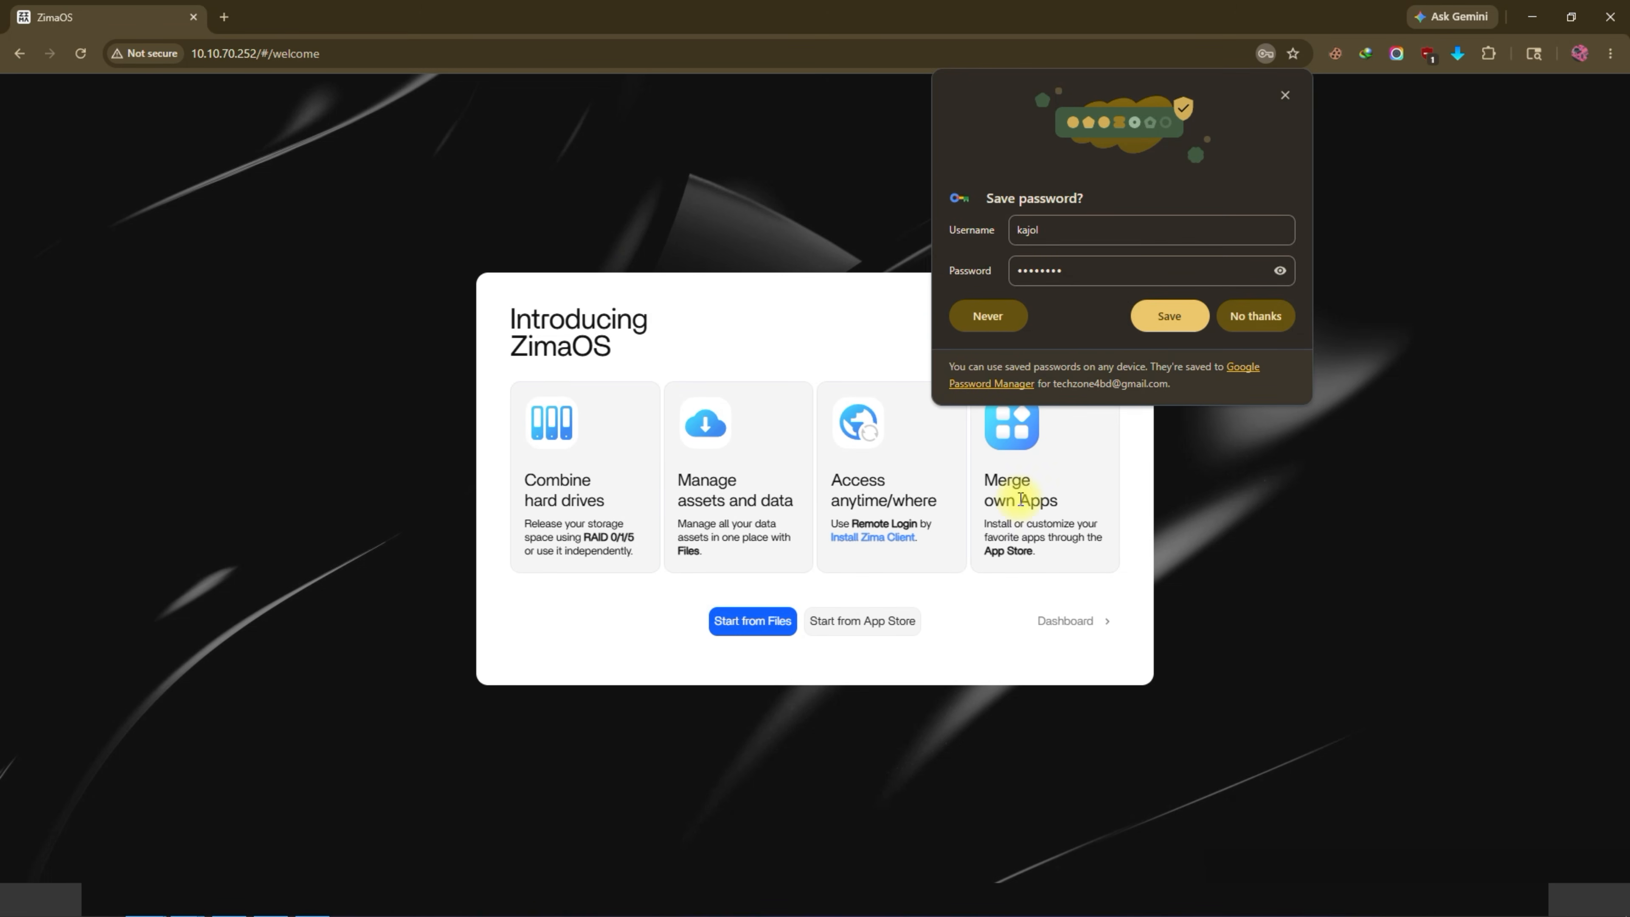
pyautogui.click(1262, 317)
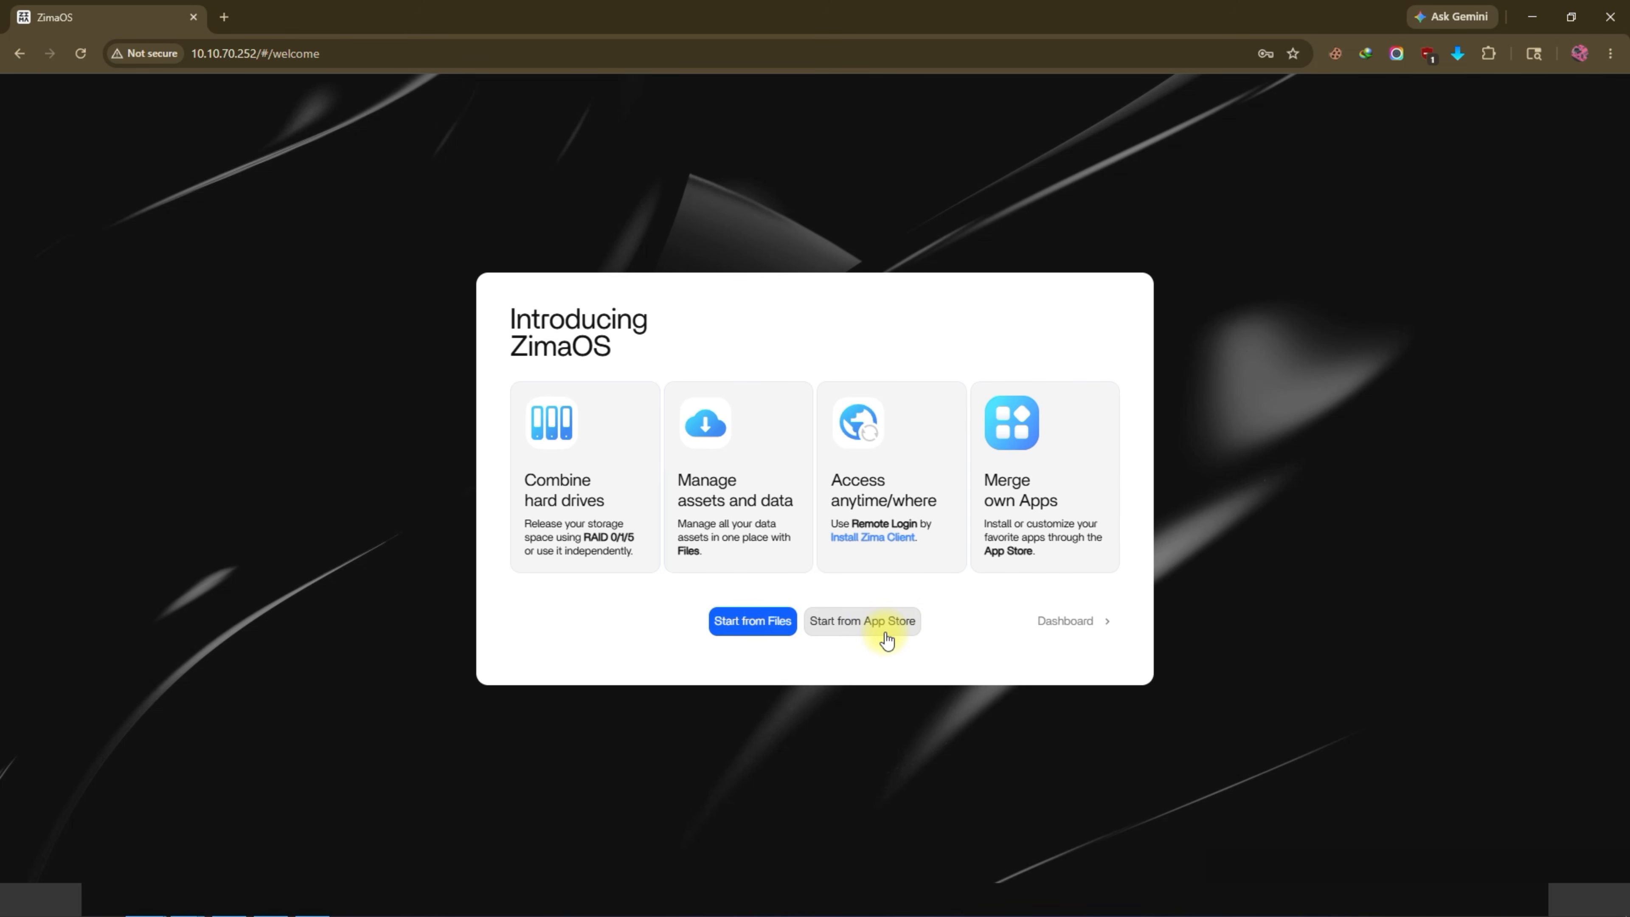
pyautogui.click(1089, 631)
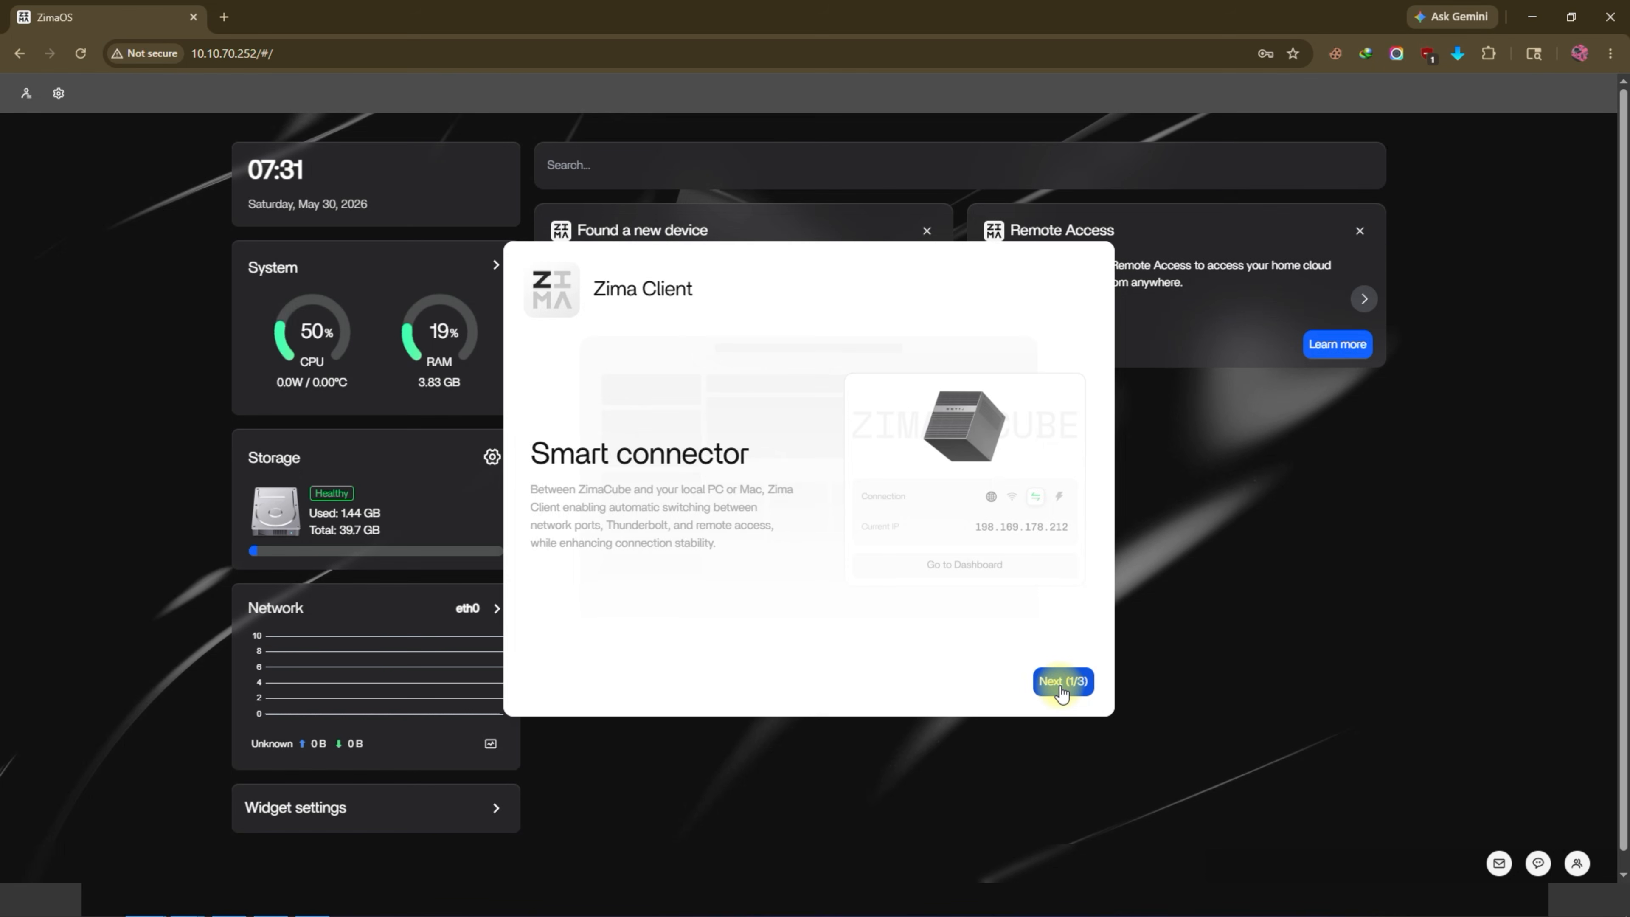
# Go through the three Zima Client introduction pages and dismiss the client download offer.
pyautogui.click(1060, 685)
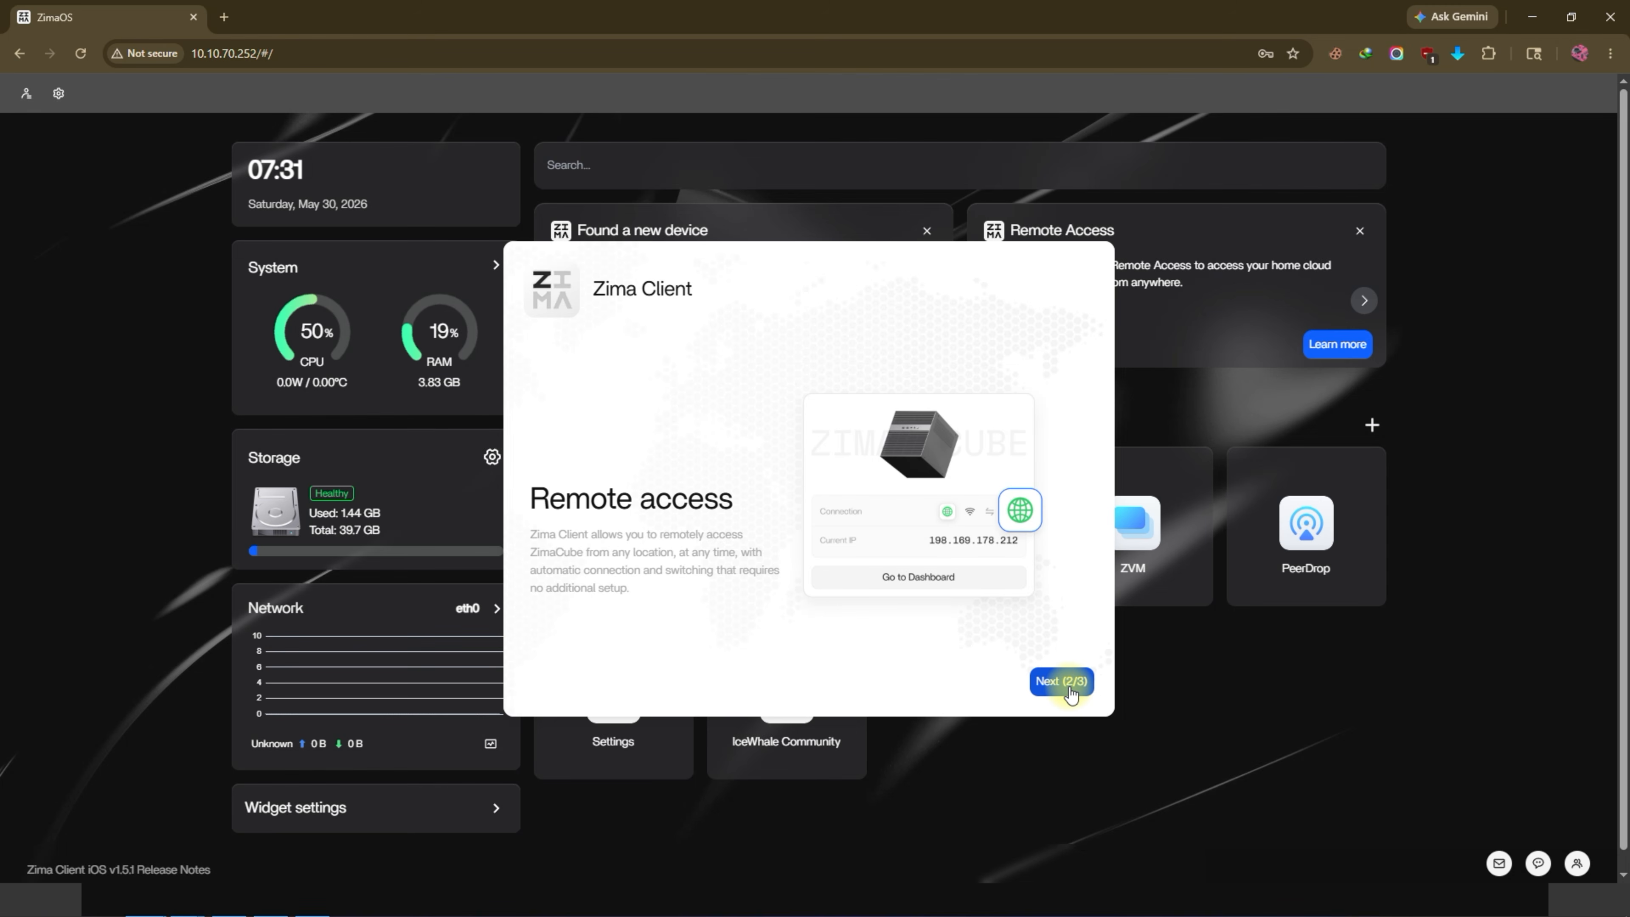
pyautogui.click(1070, 692)
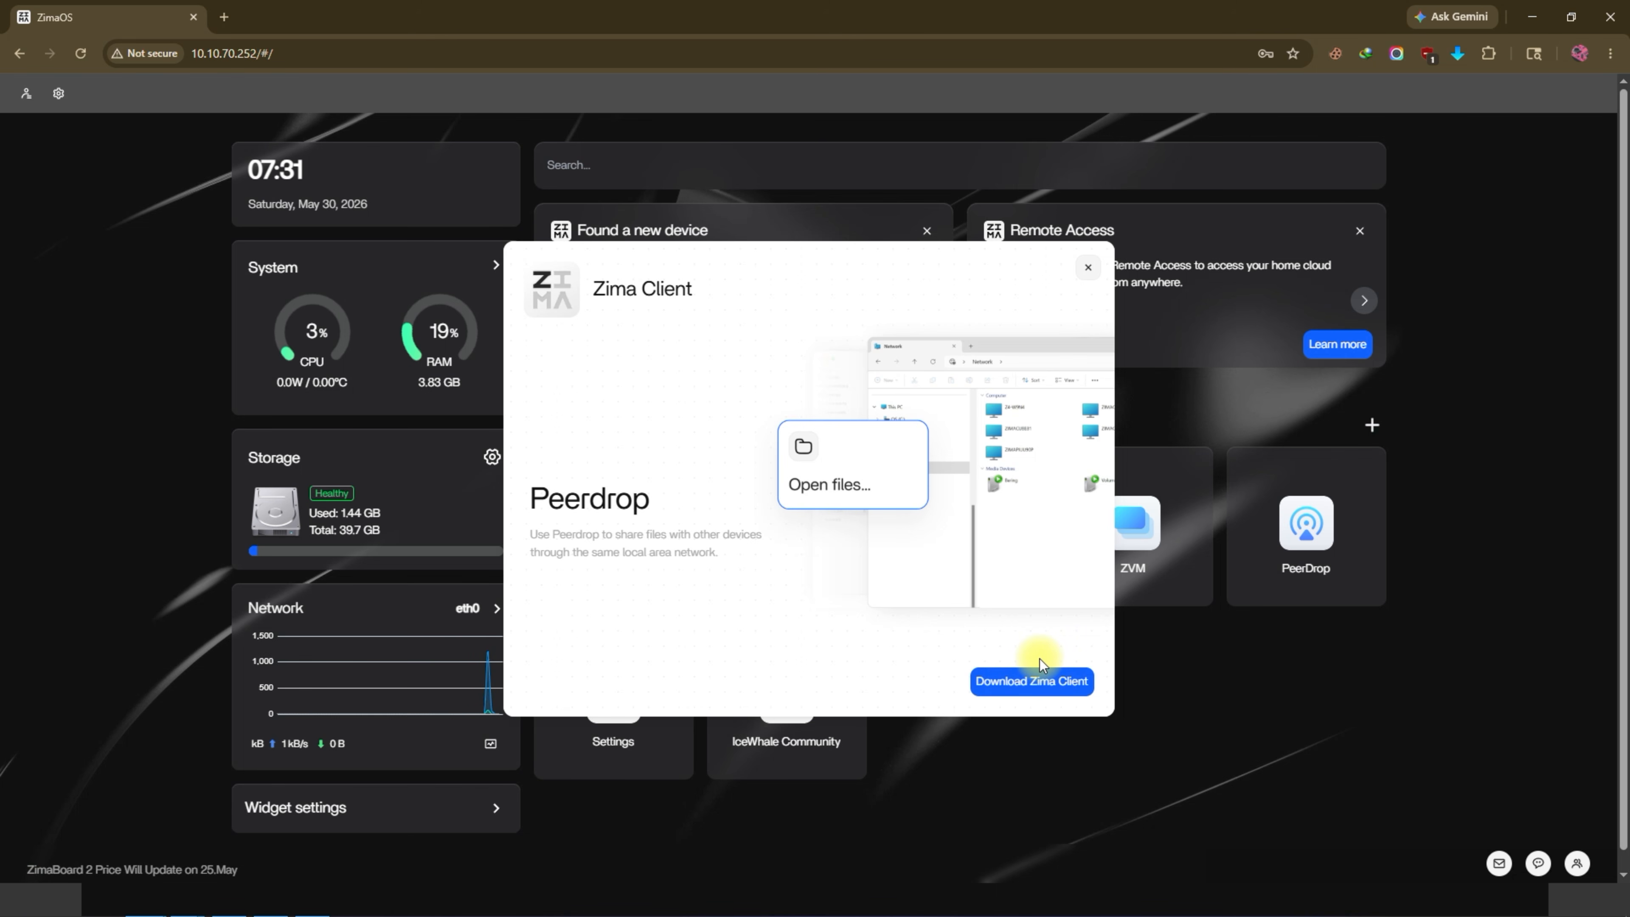
pyautogui.click(1087, 267)
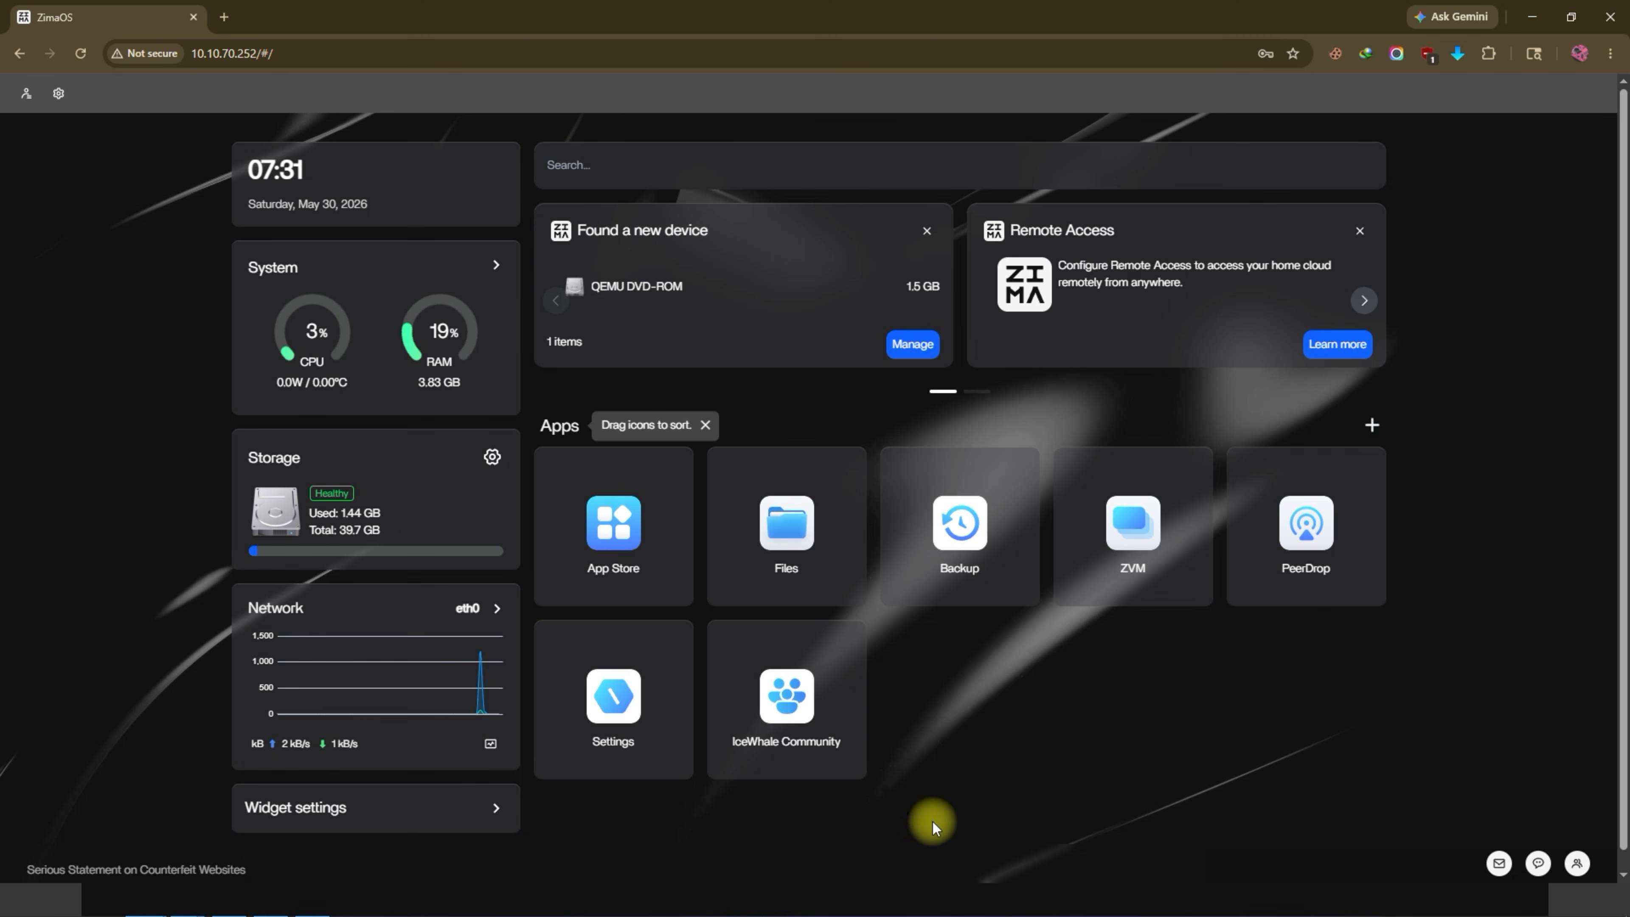
# Open the ZimaOS general settings and review the device info on CPU, RAM and GPU.
pyautogui.click(56, 96)
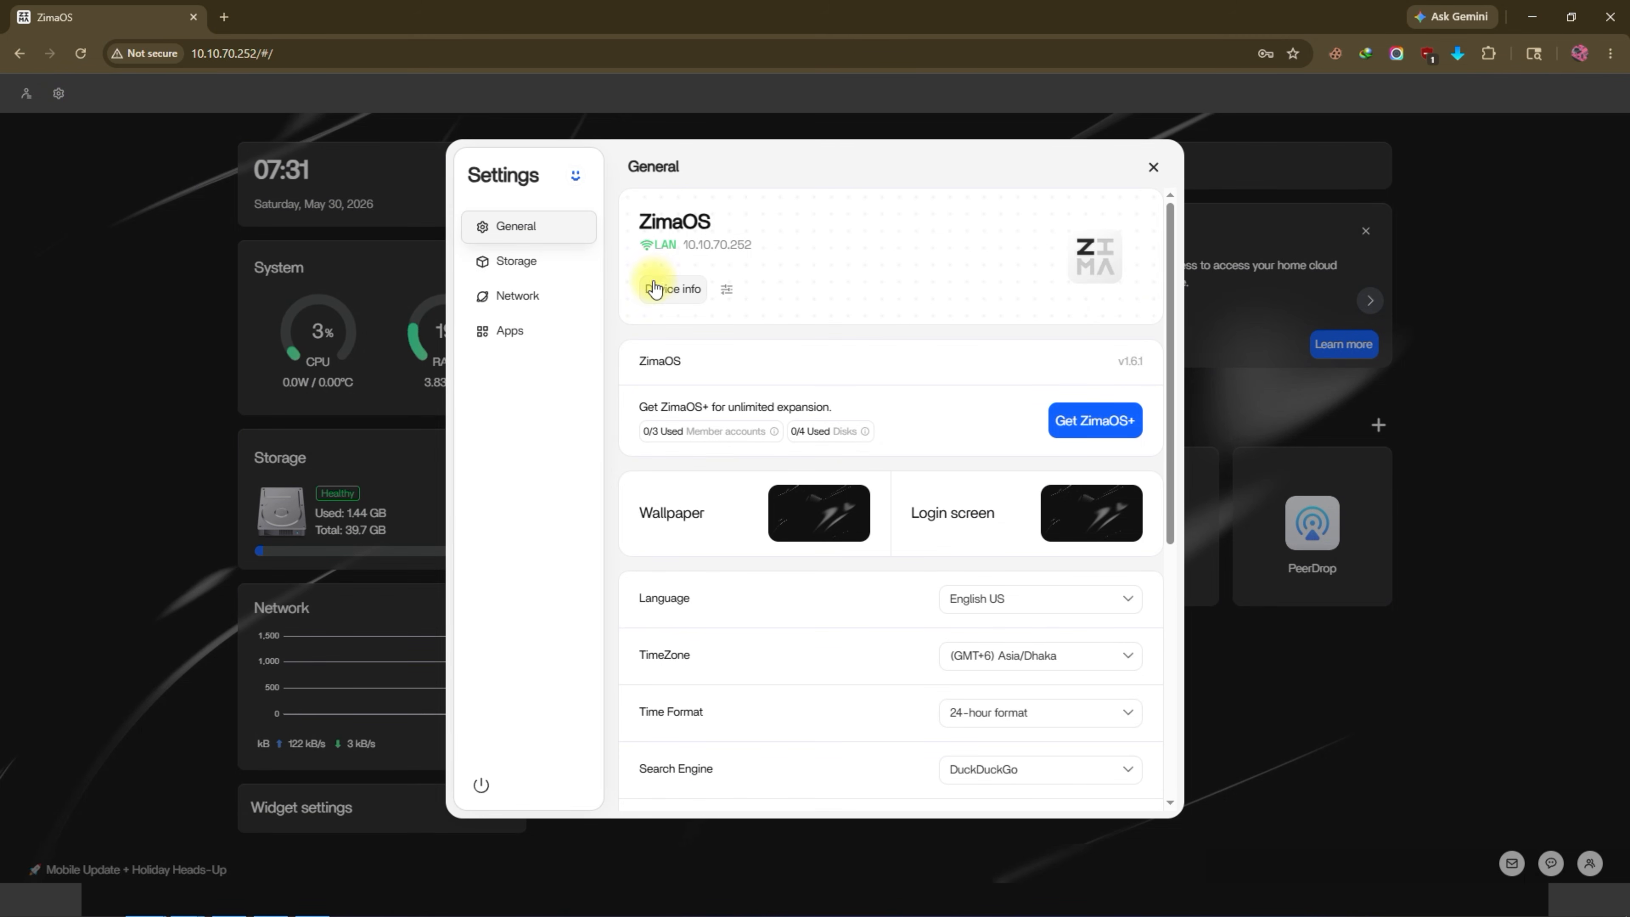
pyautogui.click(672, 294)
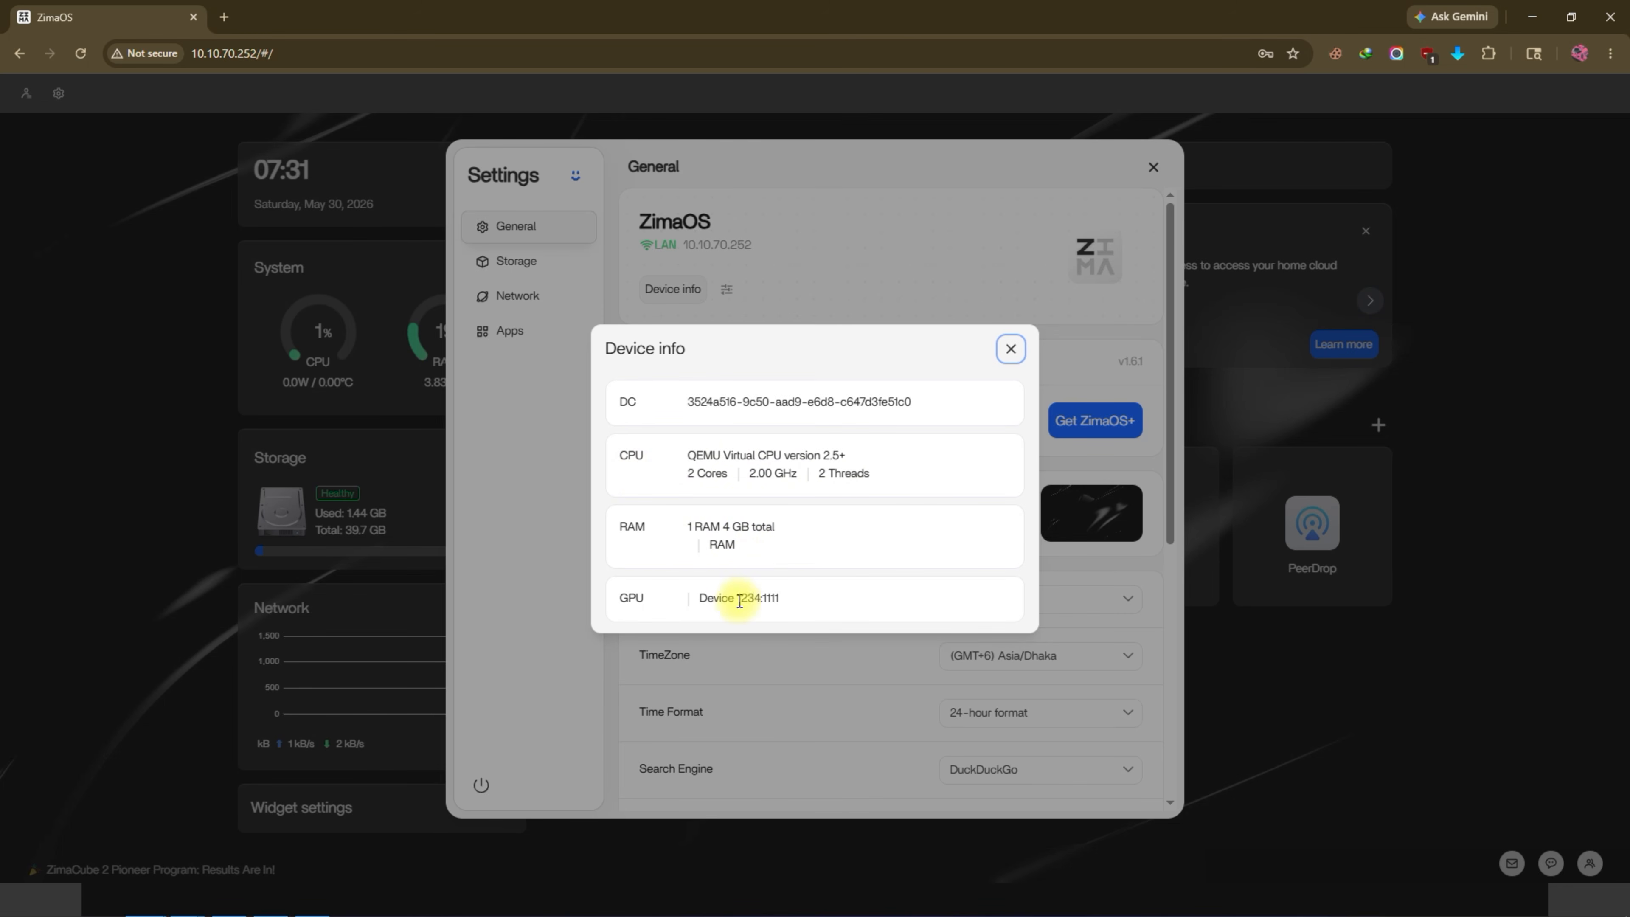
pyautogui.click(1011, 348)
# Customize the device by replacing its name with the owner's name in capitals, and apply the change.
pyautogui.click(727, 289)
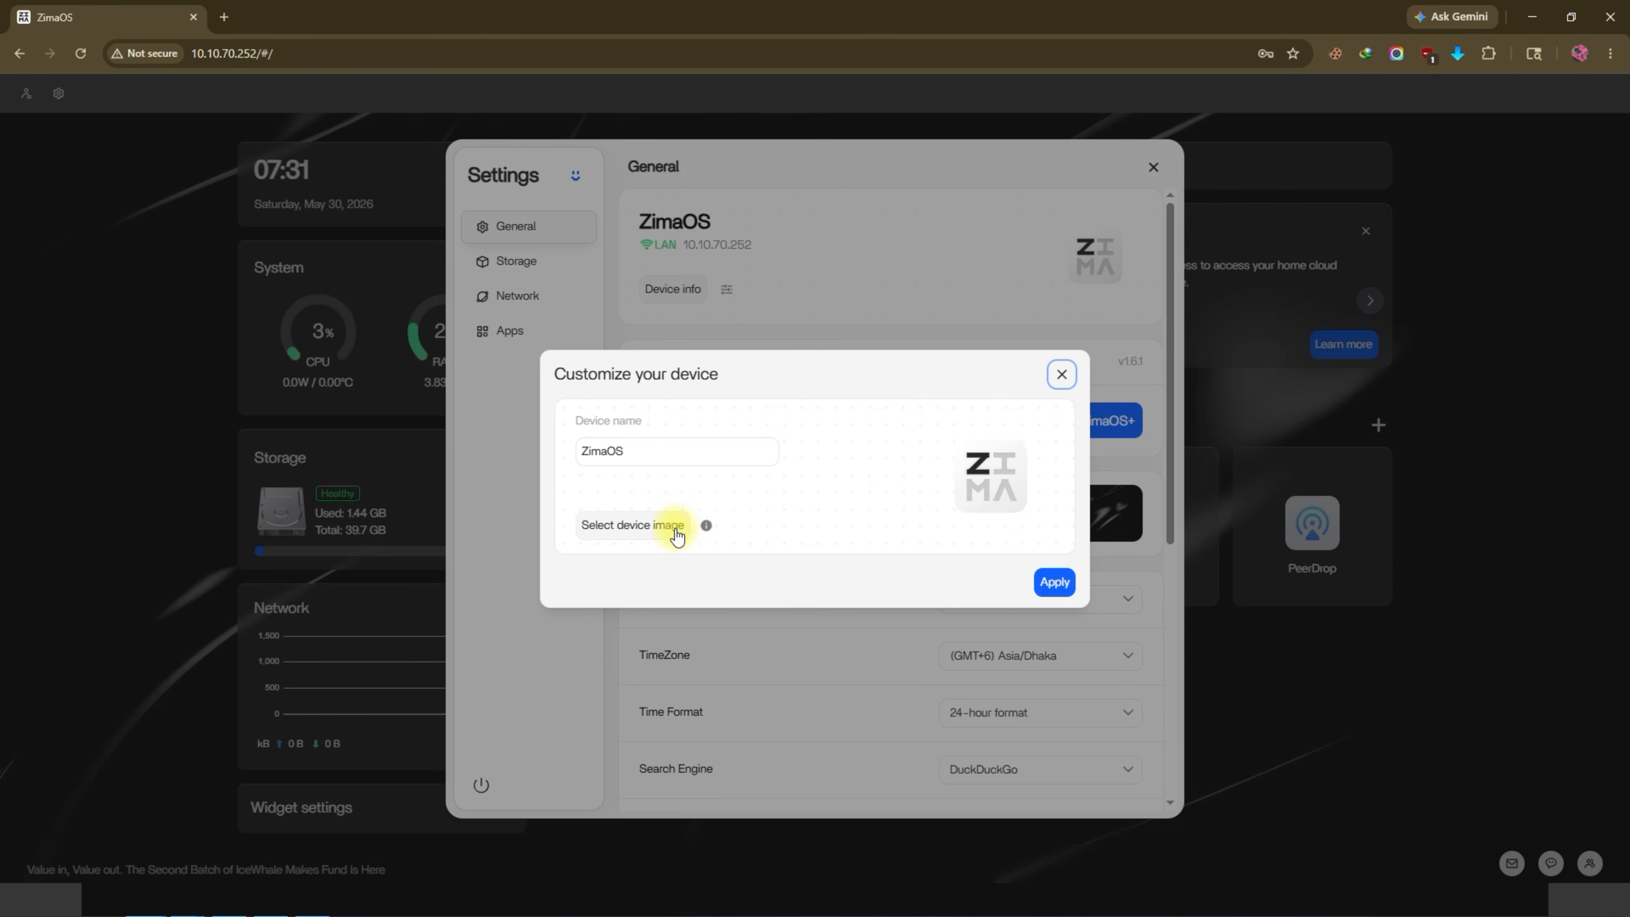
pyautogui.moveTo(663, 455); pyautogui.dragTo(499, 457)
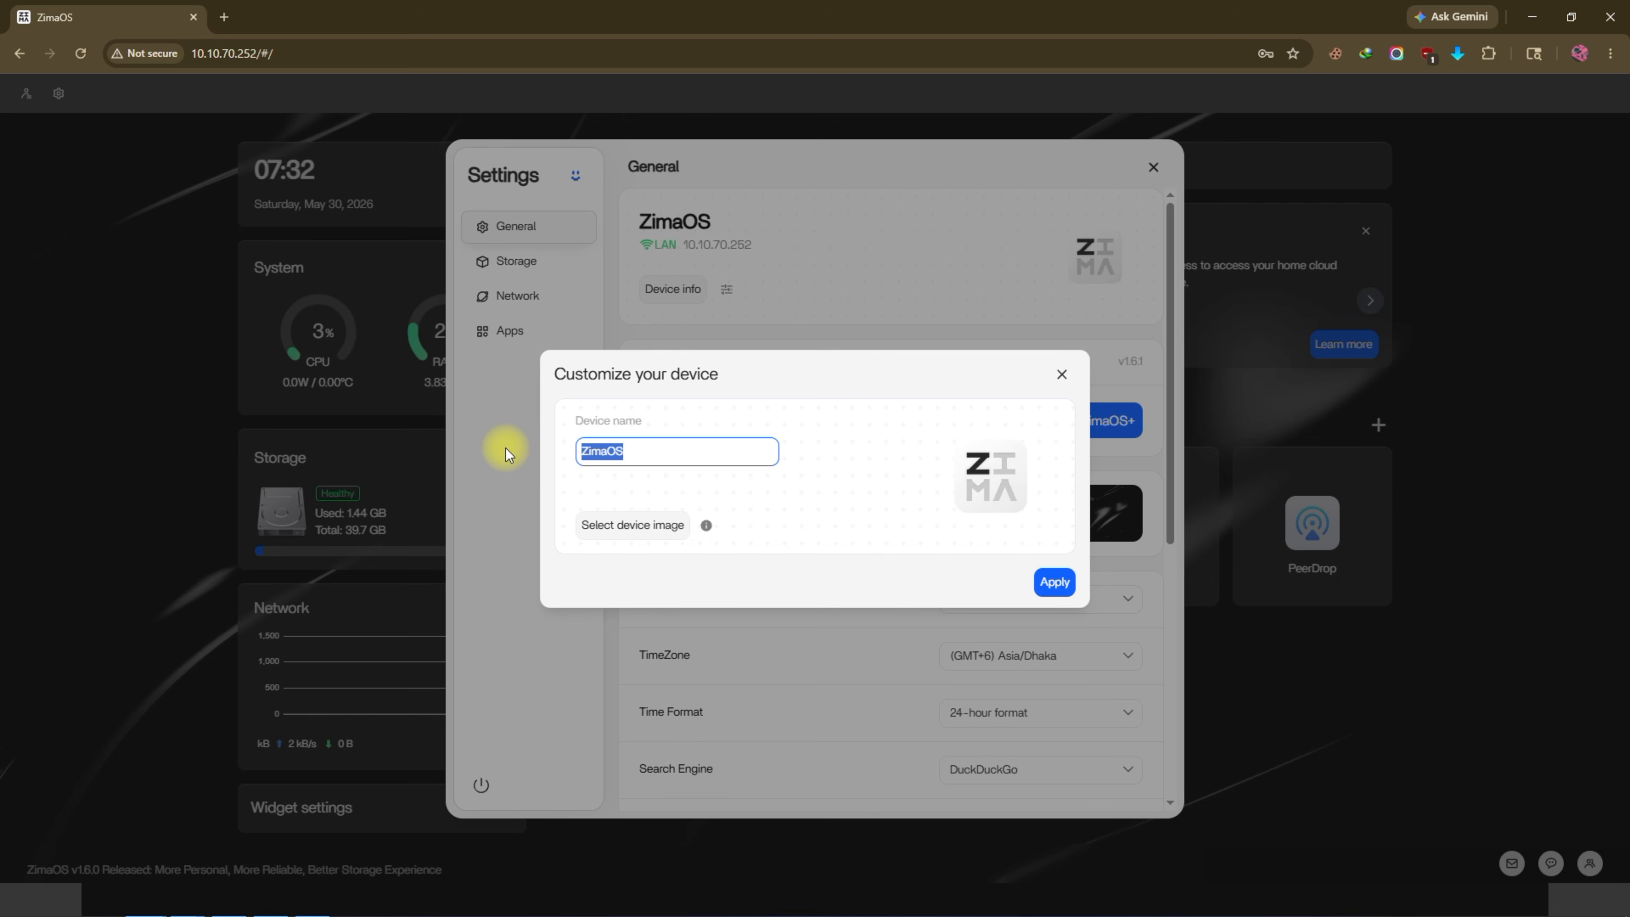
pyautogui.write('KAJOL')
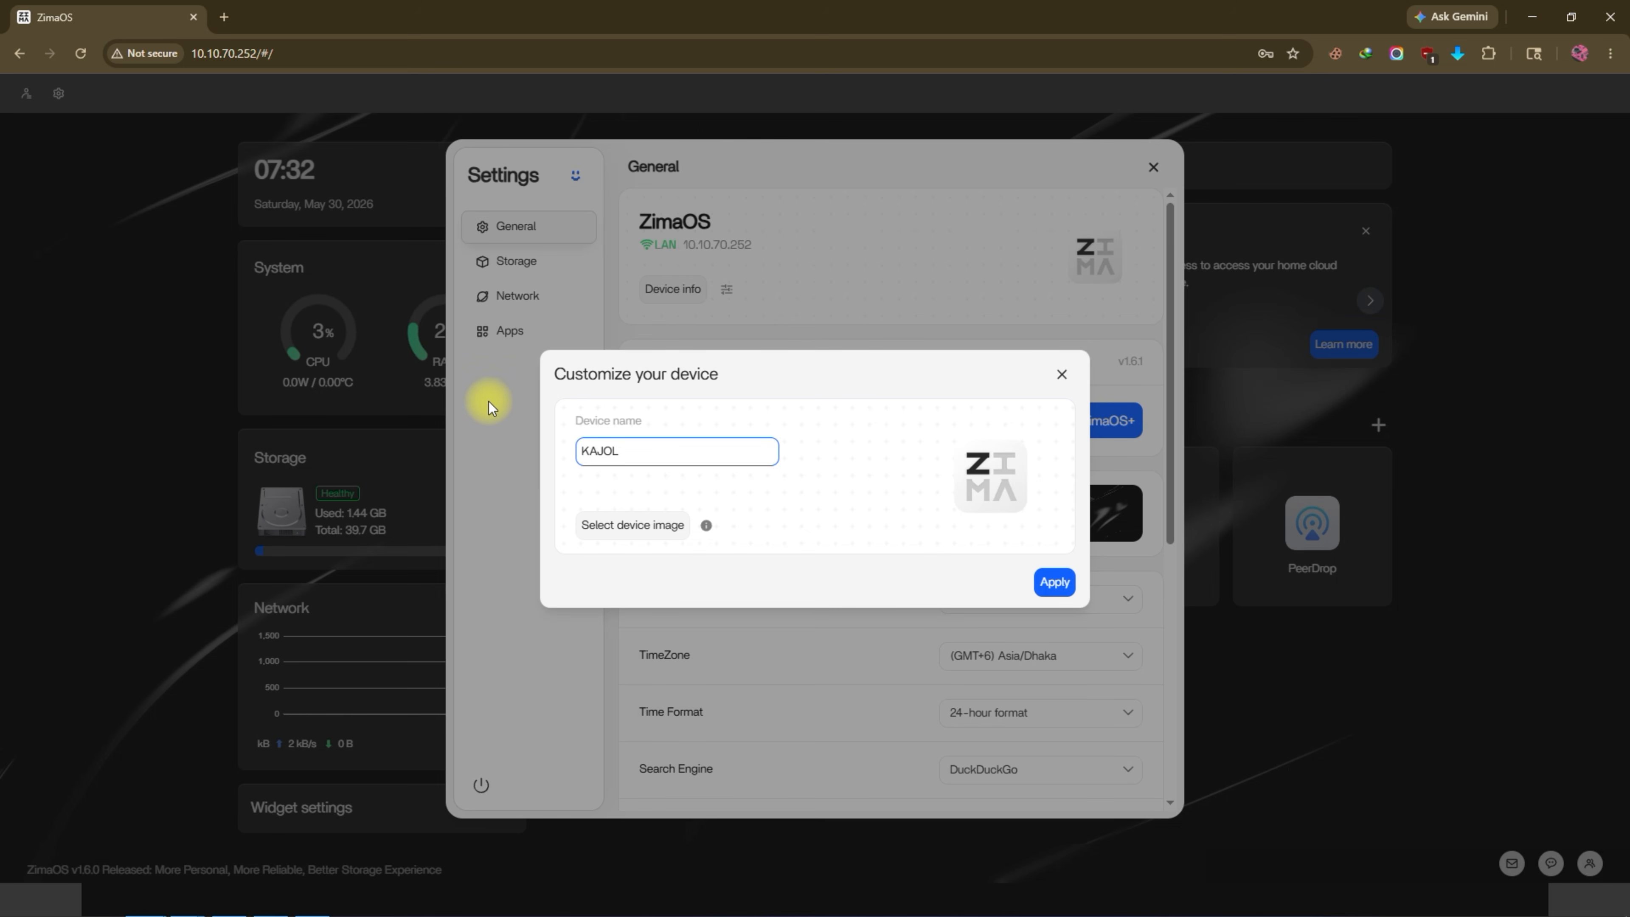
pyautogui.click(1056, 582)
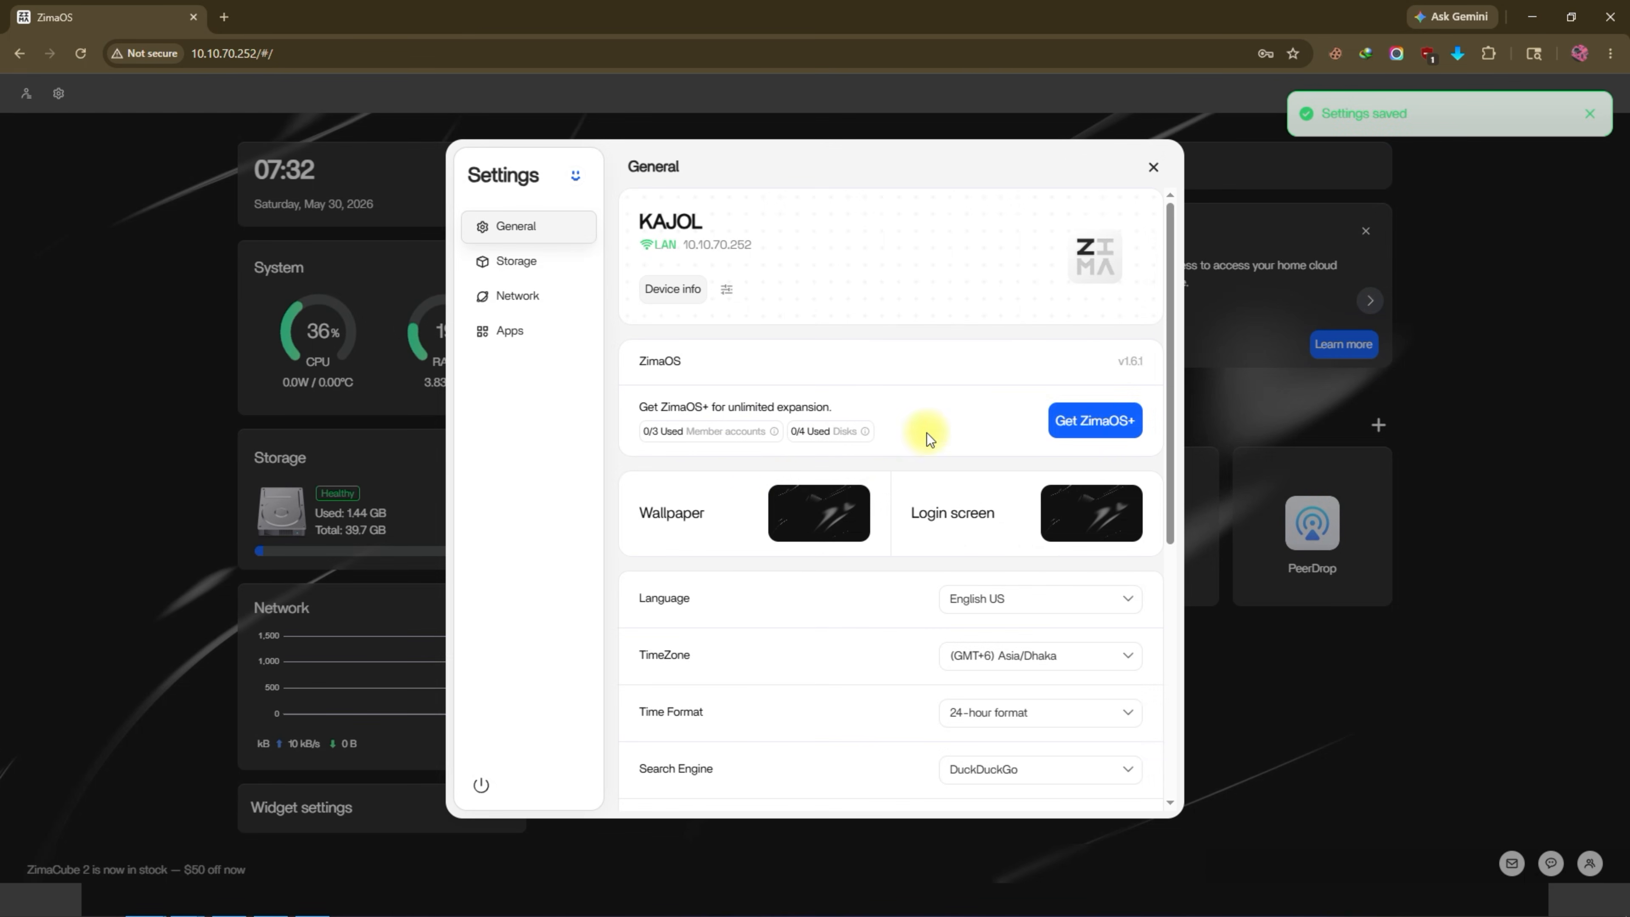
# Examine the wallpaper choices Bright silk and Dark ink and the image upload option, leaving the wallpaper dialog without applying anything.
pyautogui.click(817, 526)
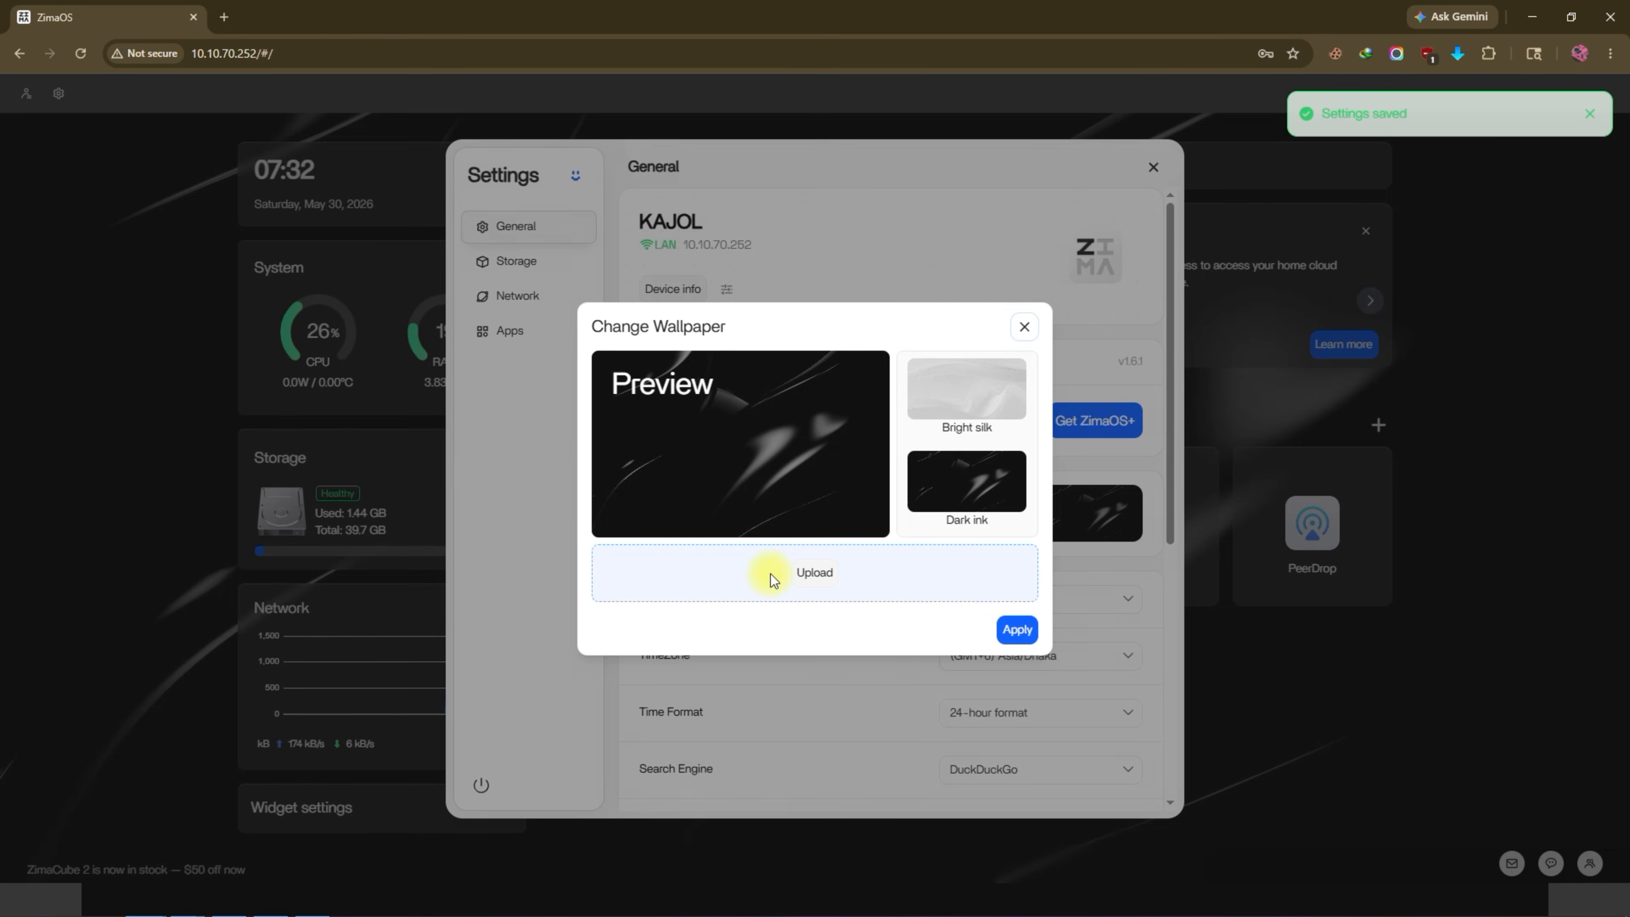
pyautogui.click(953, 414)
pyautogui.click(963, 480)
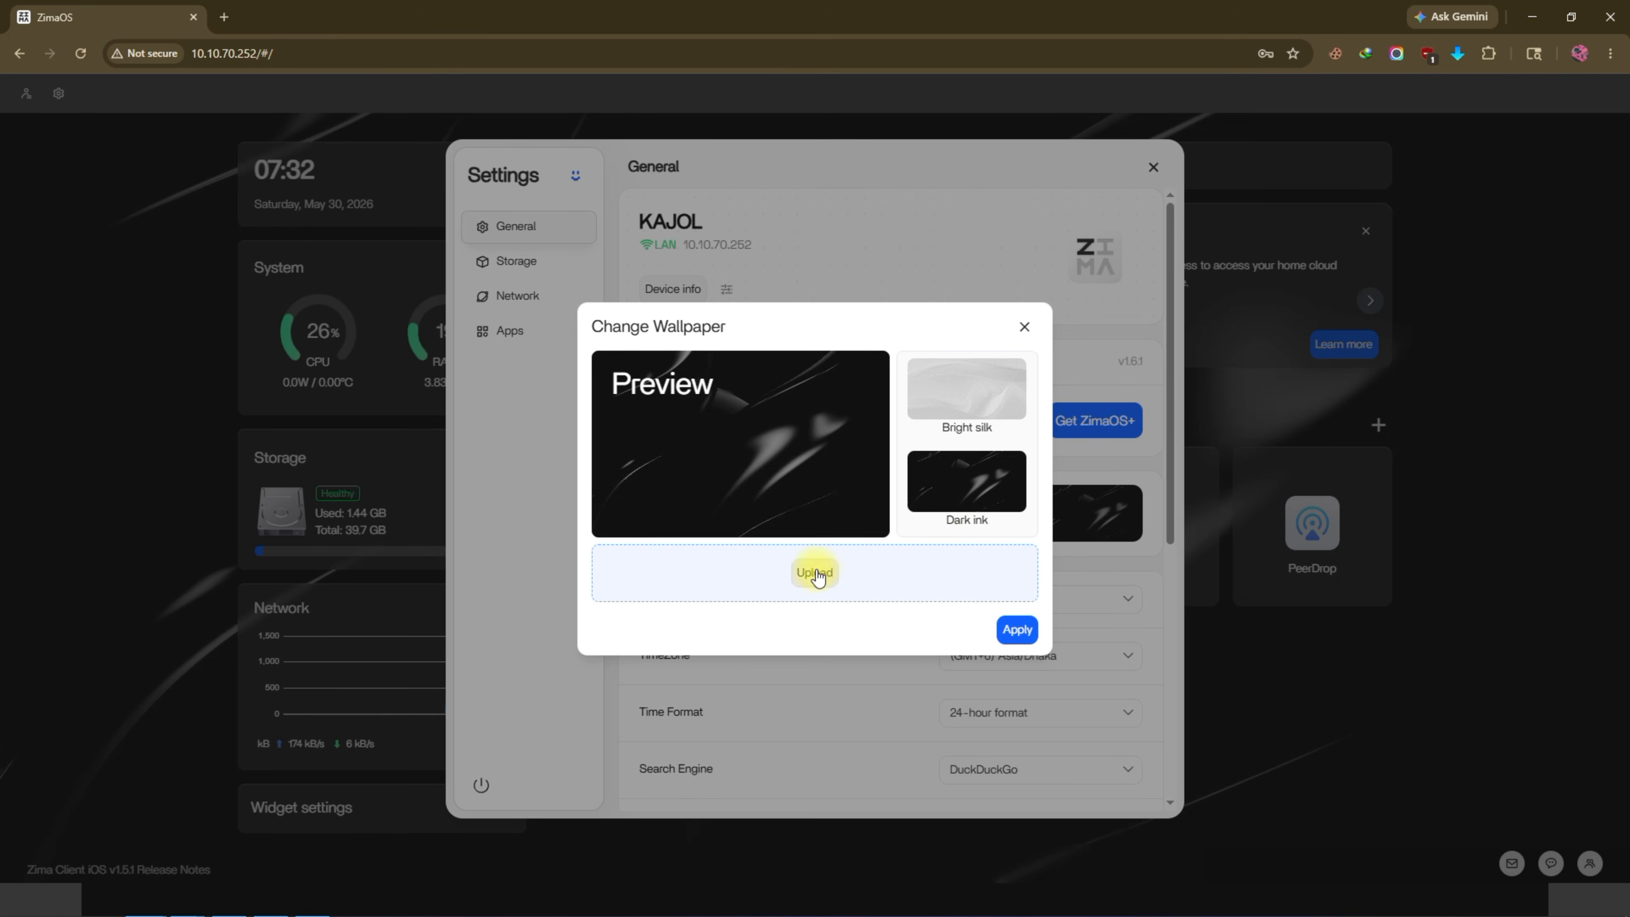
pyautogui.click(815, 574)
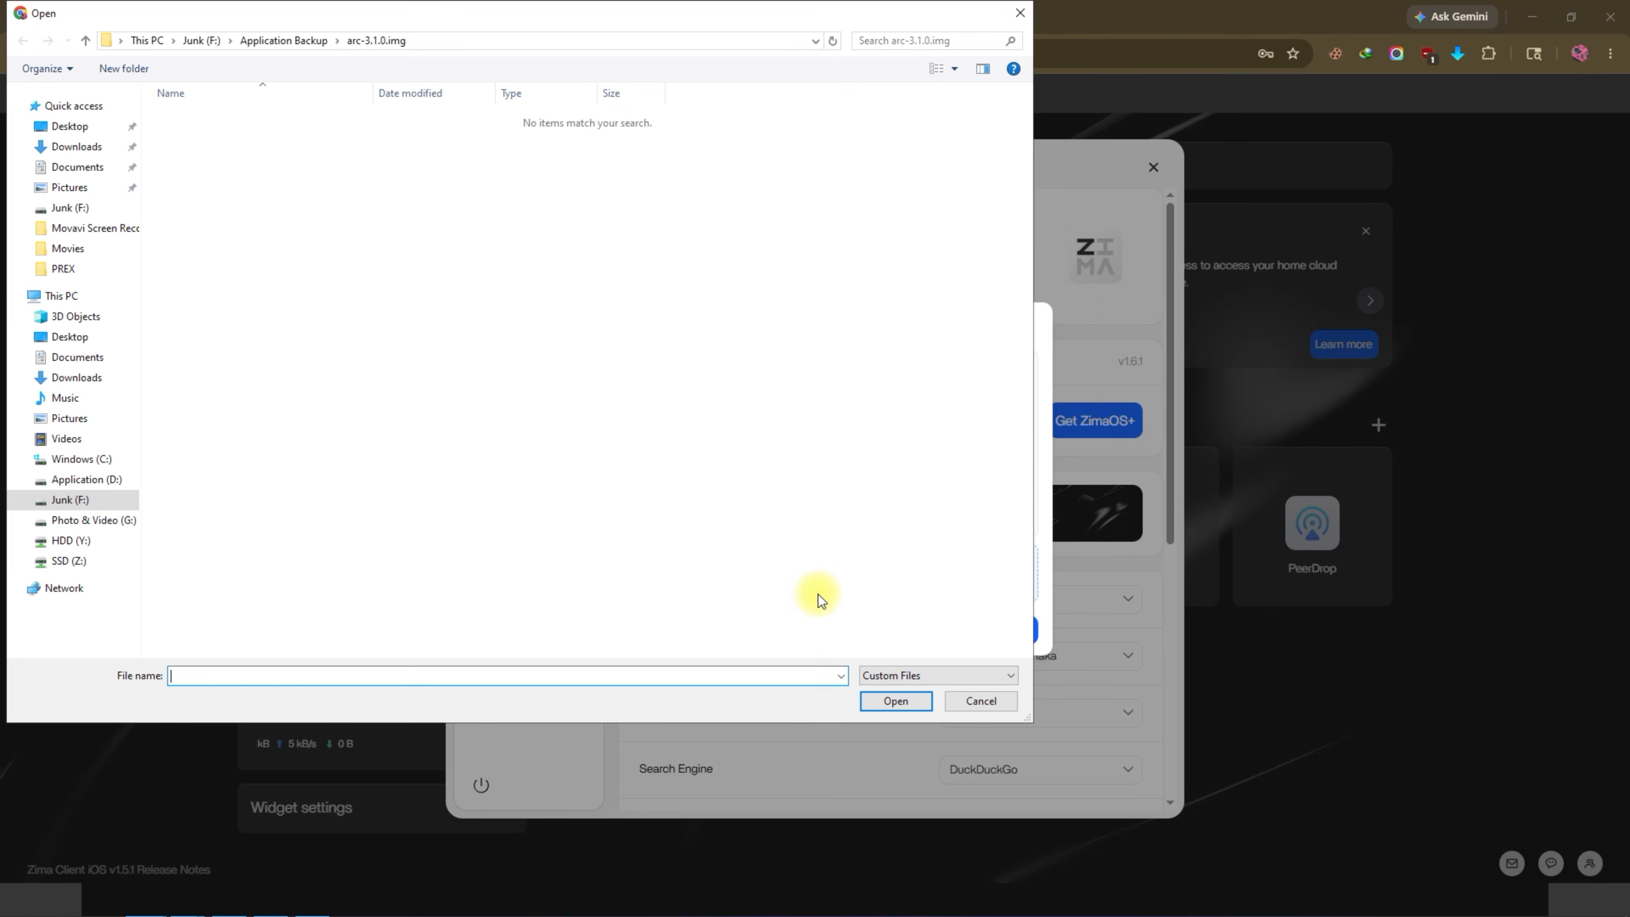
pyautogui.click(977, 699)
pyautogui.click(1024, 326)
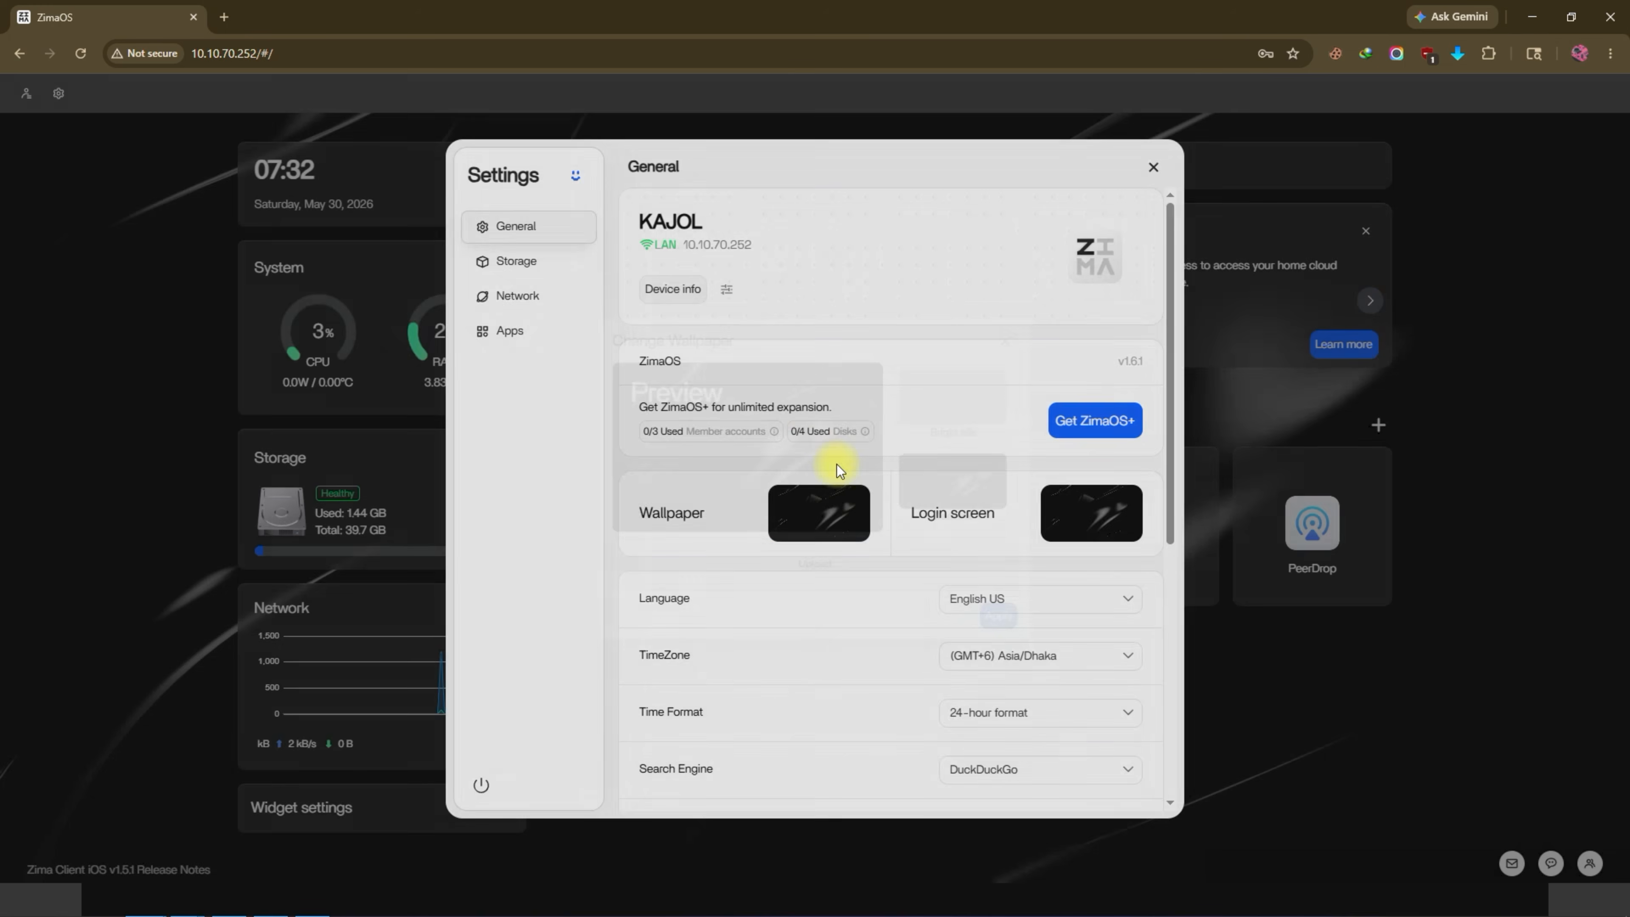
# Set the time format to 12-hour format (AM/PM) and the search engine to Google in the general settings.
pyautogui.scroll(-3, 1058, 546)
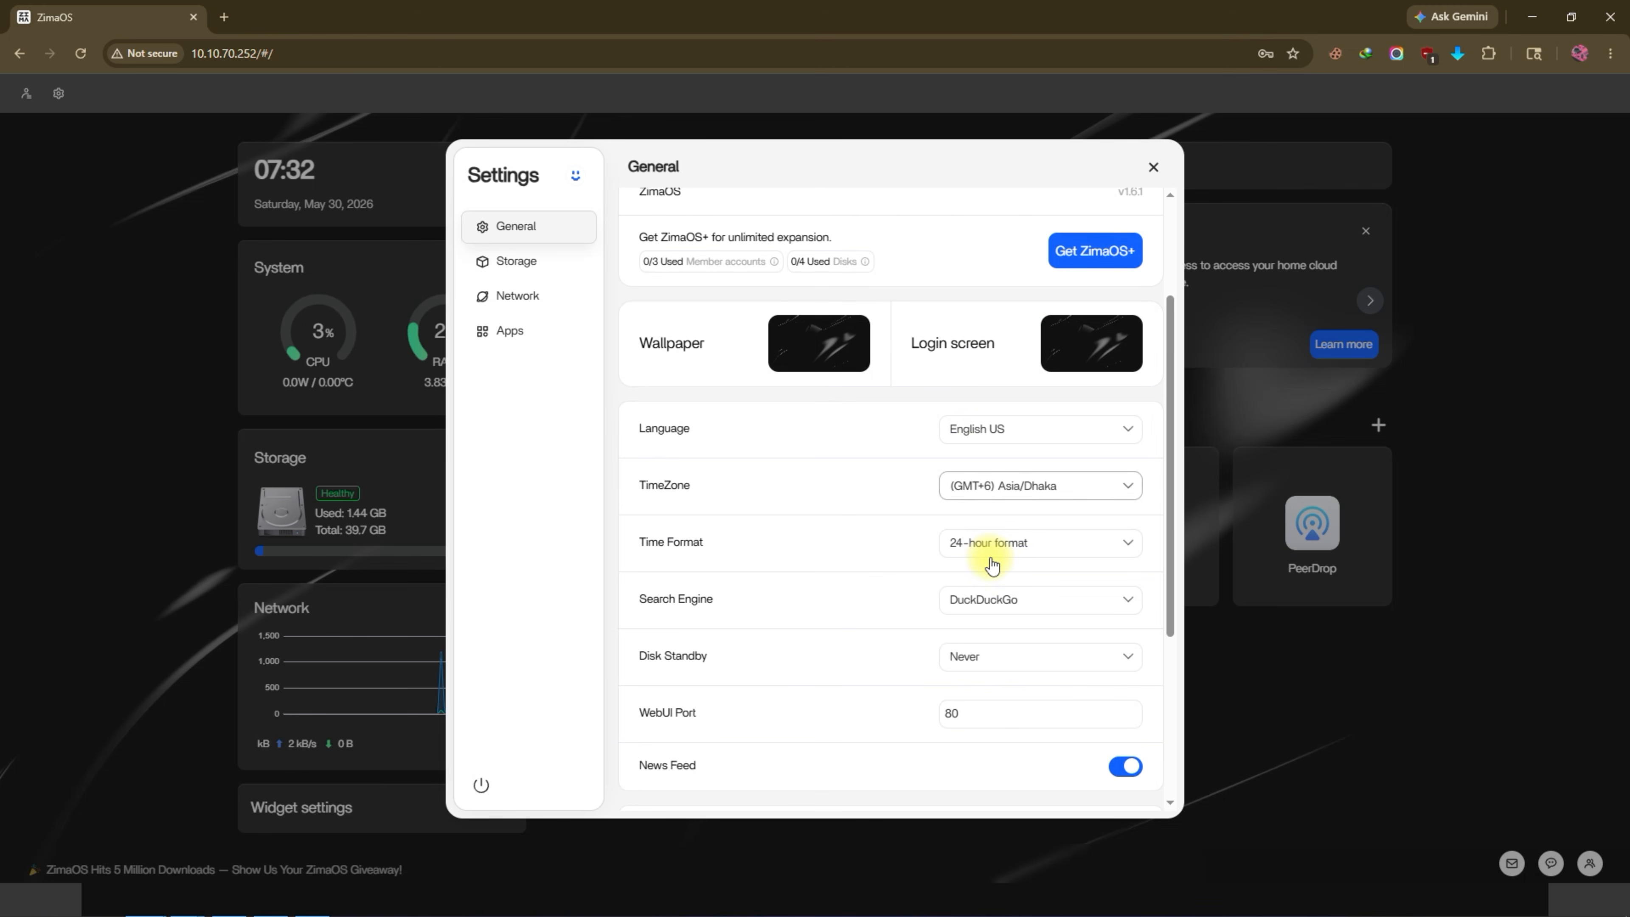
pyautogui.click(1029, 552)
pyautogui.click(1027, 573)
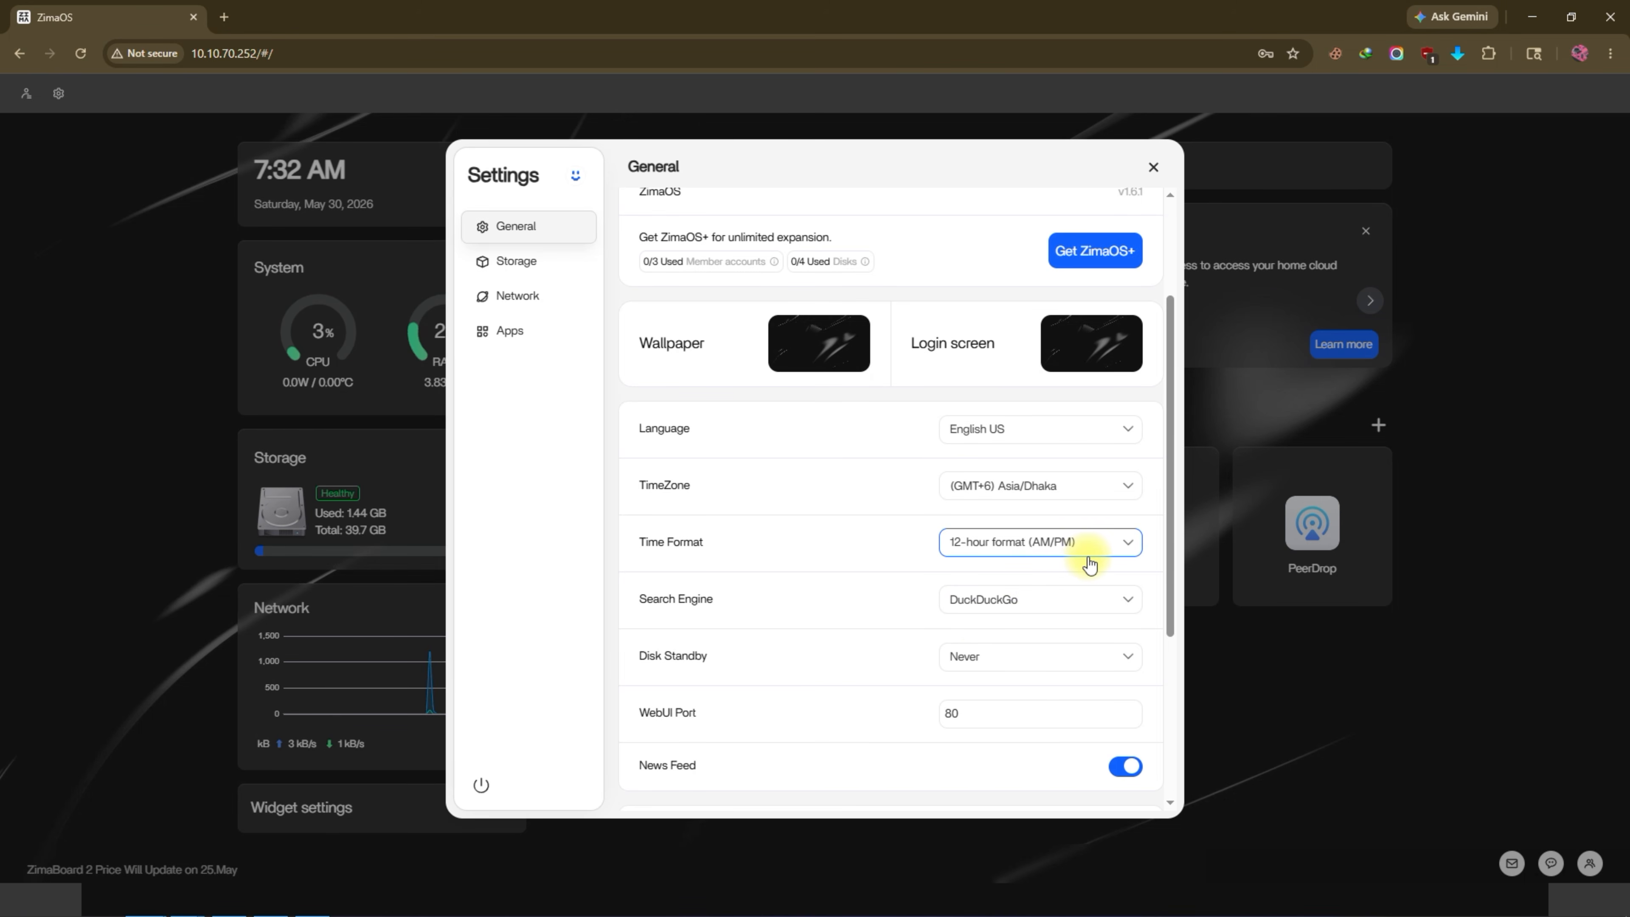
pyautogui.click(1073, 599)
pyautogui.click(1023, 680)
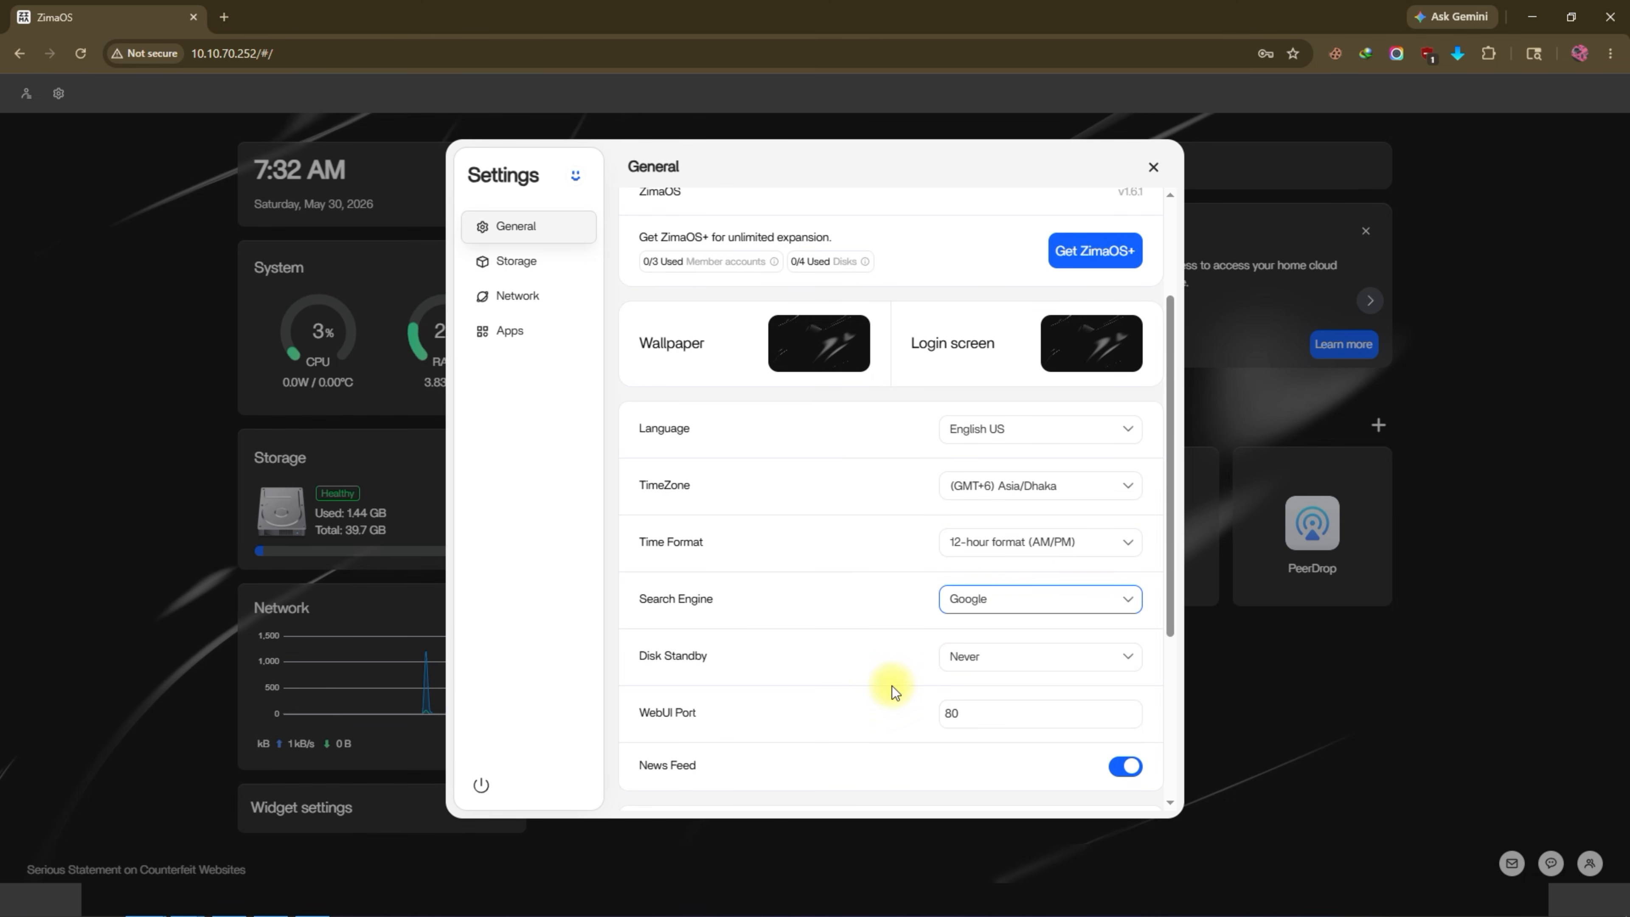
# Review the remaining general settings down to Developer mode, and the bays, Zima Storage and Trash sections of the storage settings.
pyautogui.scroll(-4, 896, 706)
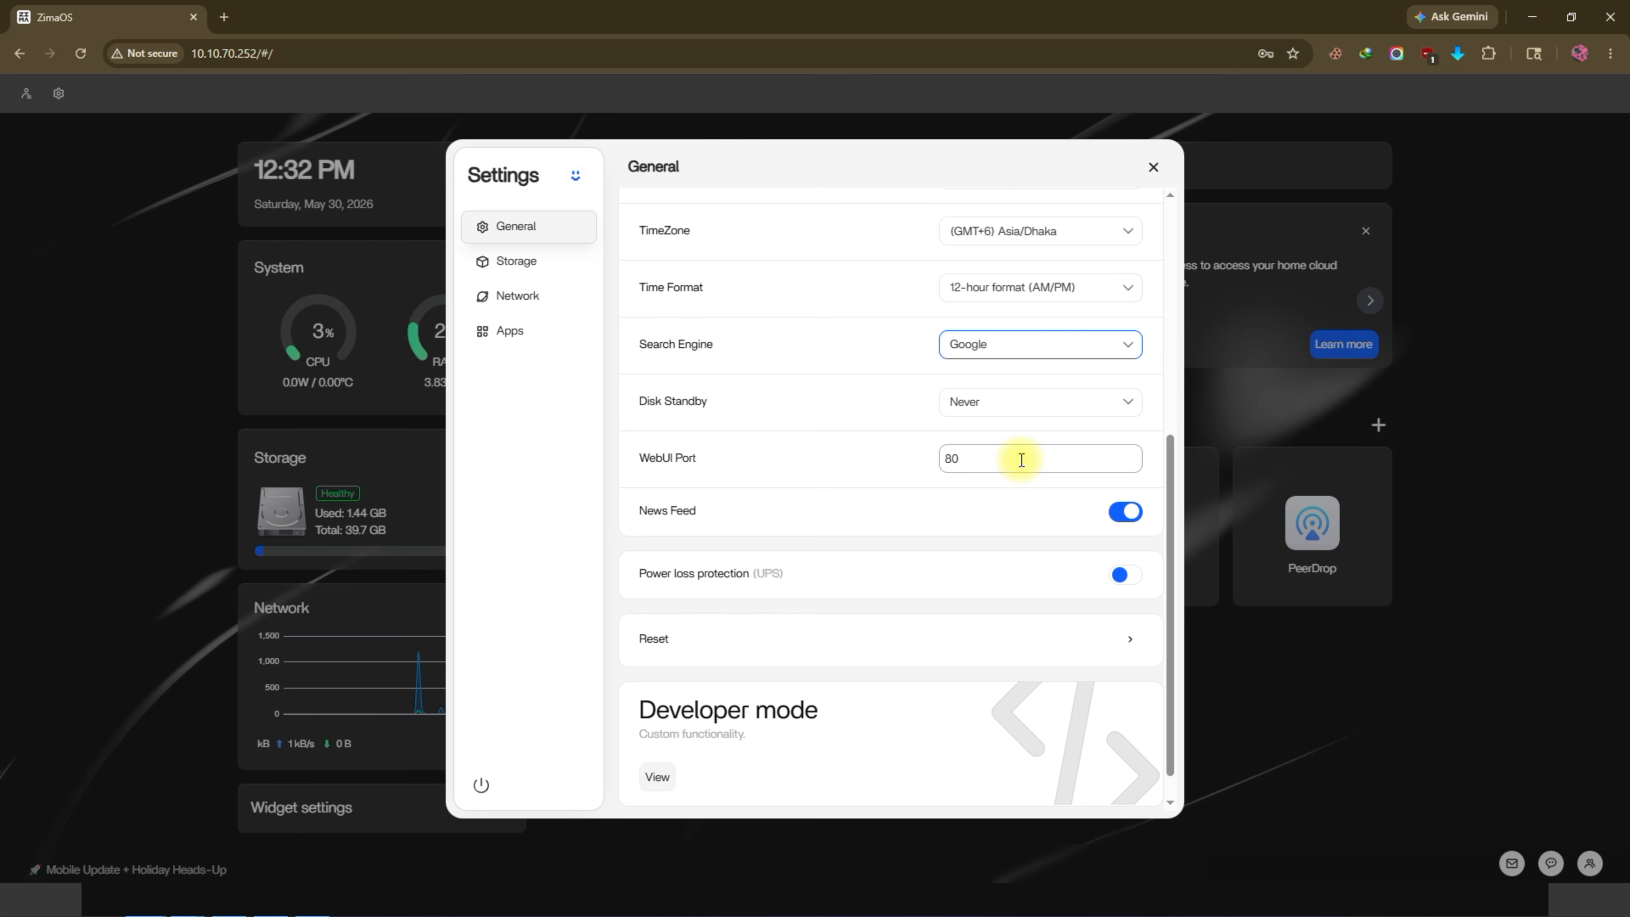
pyautogui.scroll(-1, 870, 615)
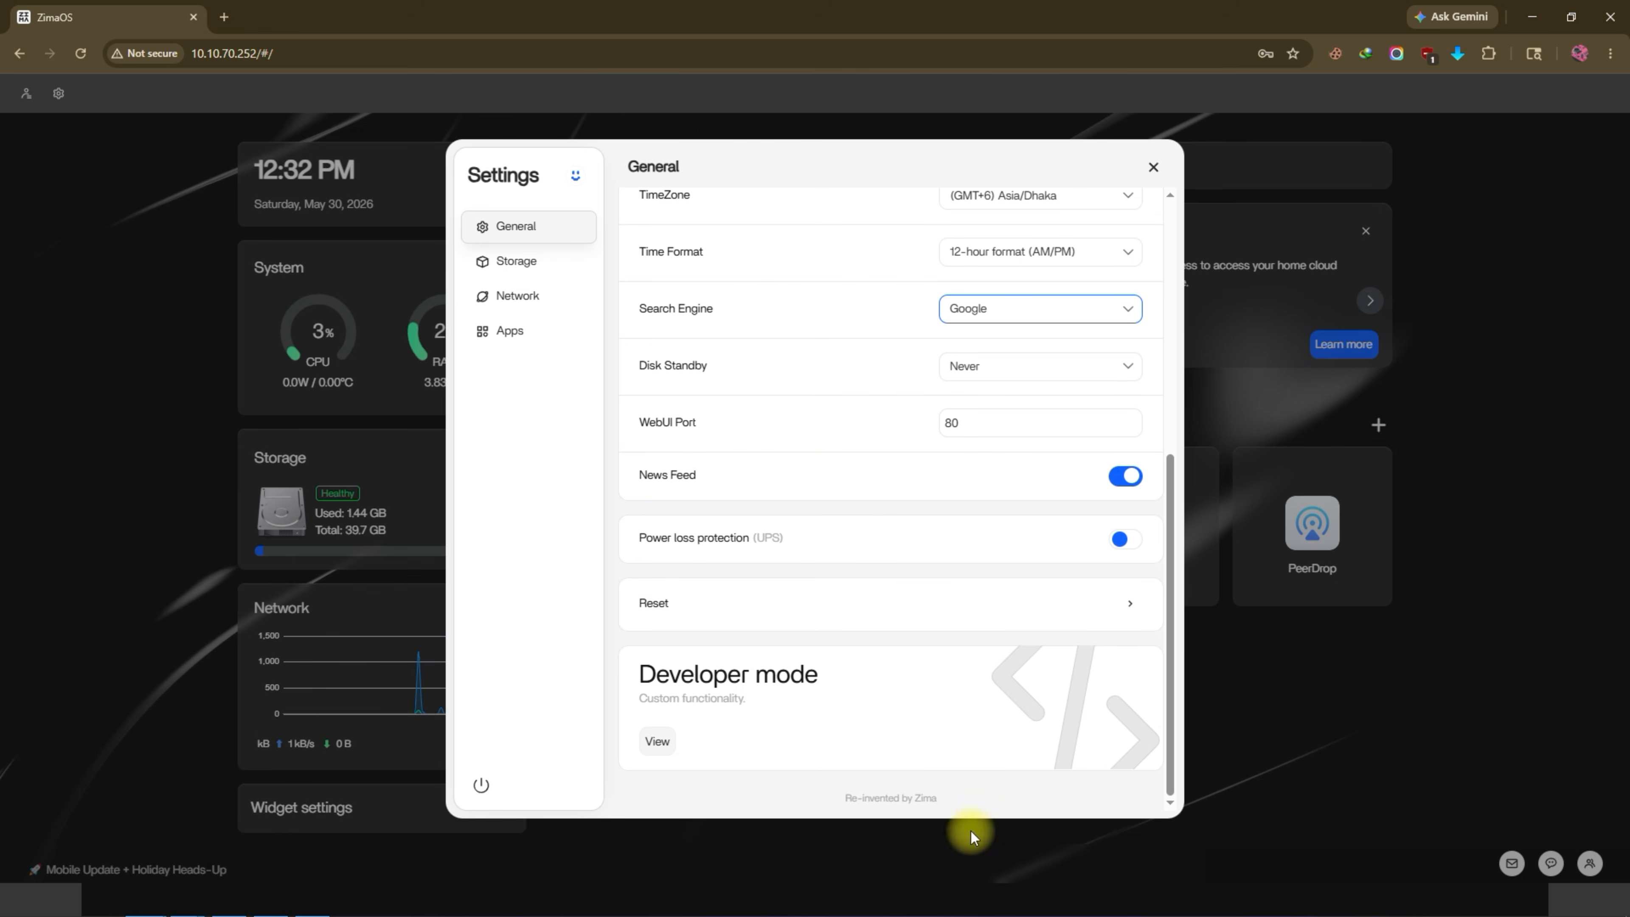
pyautogui.scroll(6, 996, 653)
pyautogui.click(550, 258)
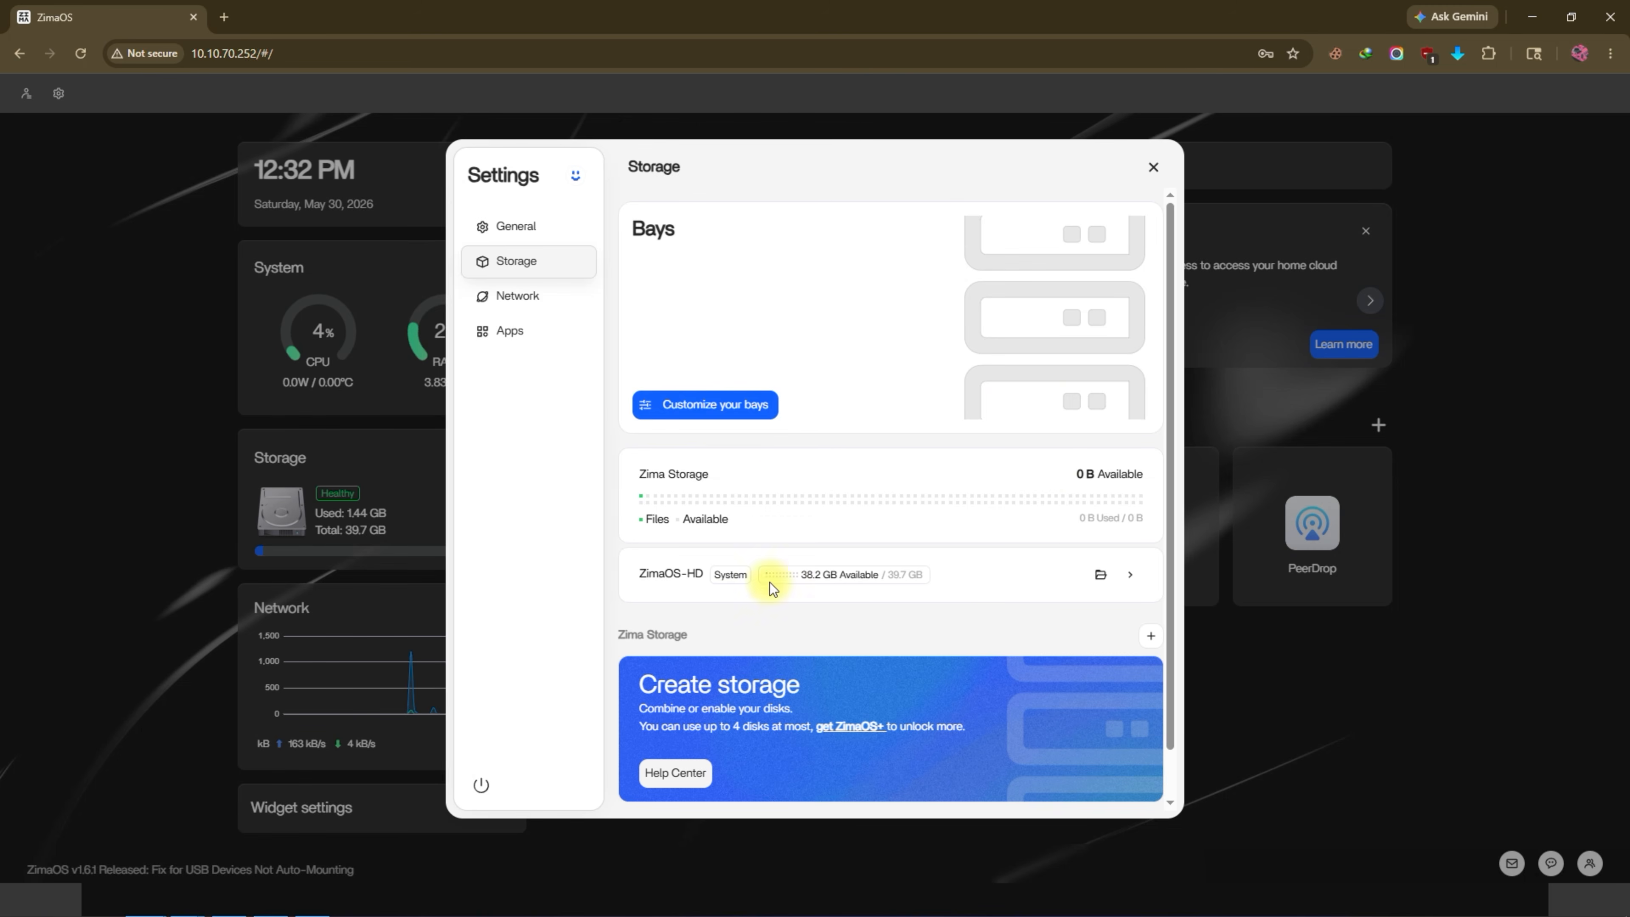
pyautogui.scroll(-1, 893, 637)
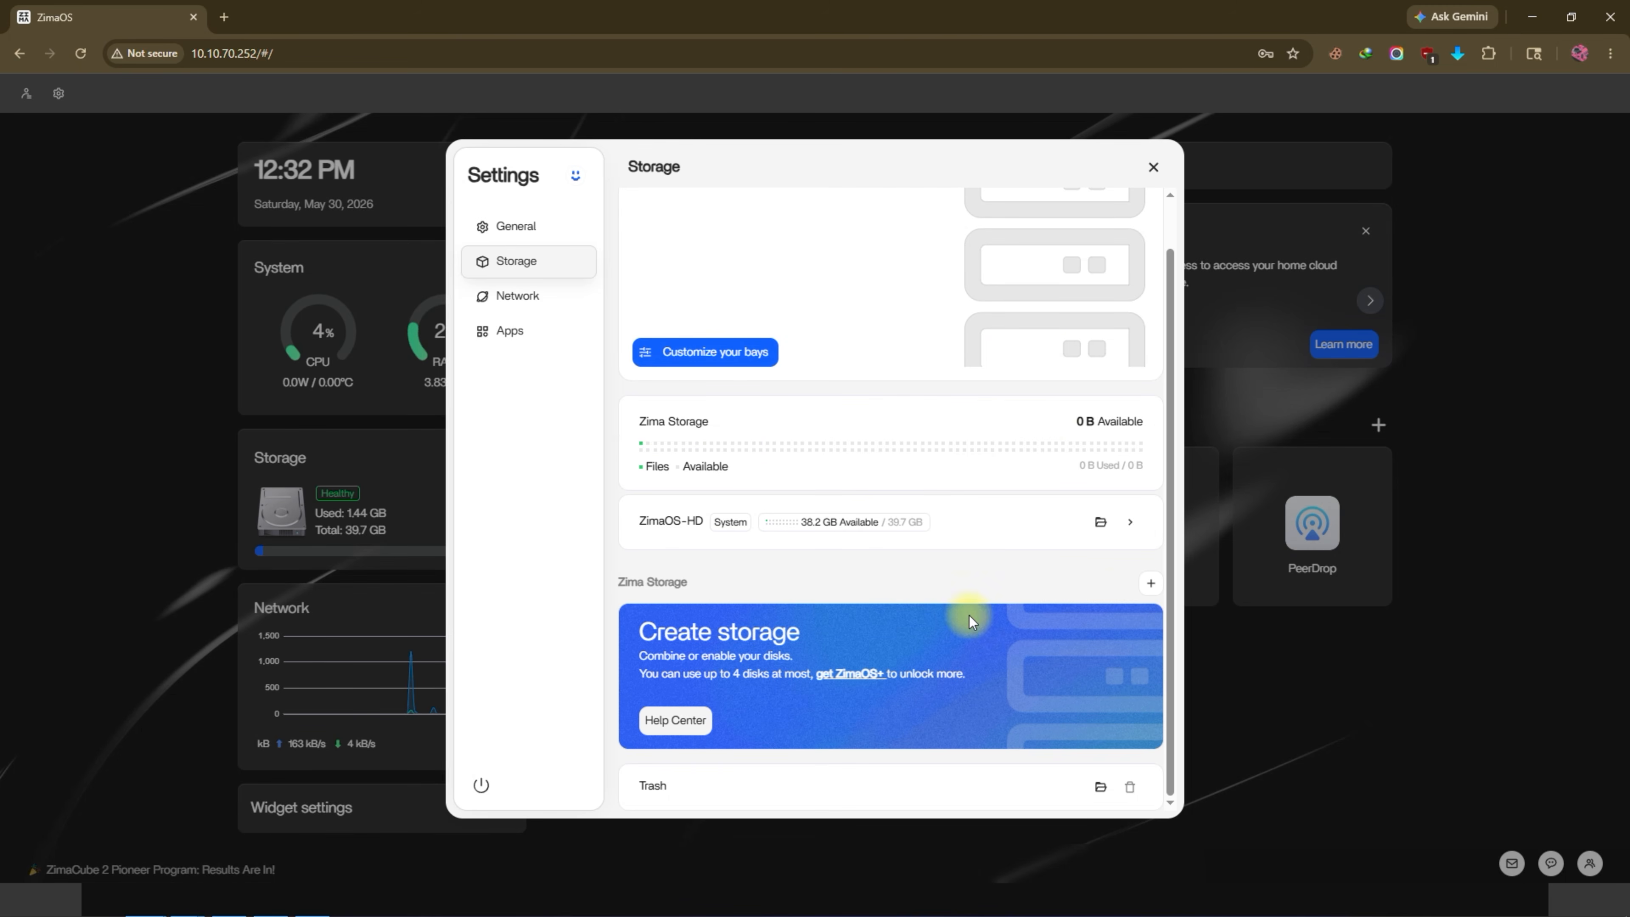
pyautogui.scroll(1, 1154, 603)
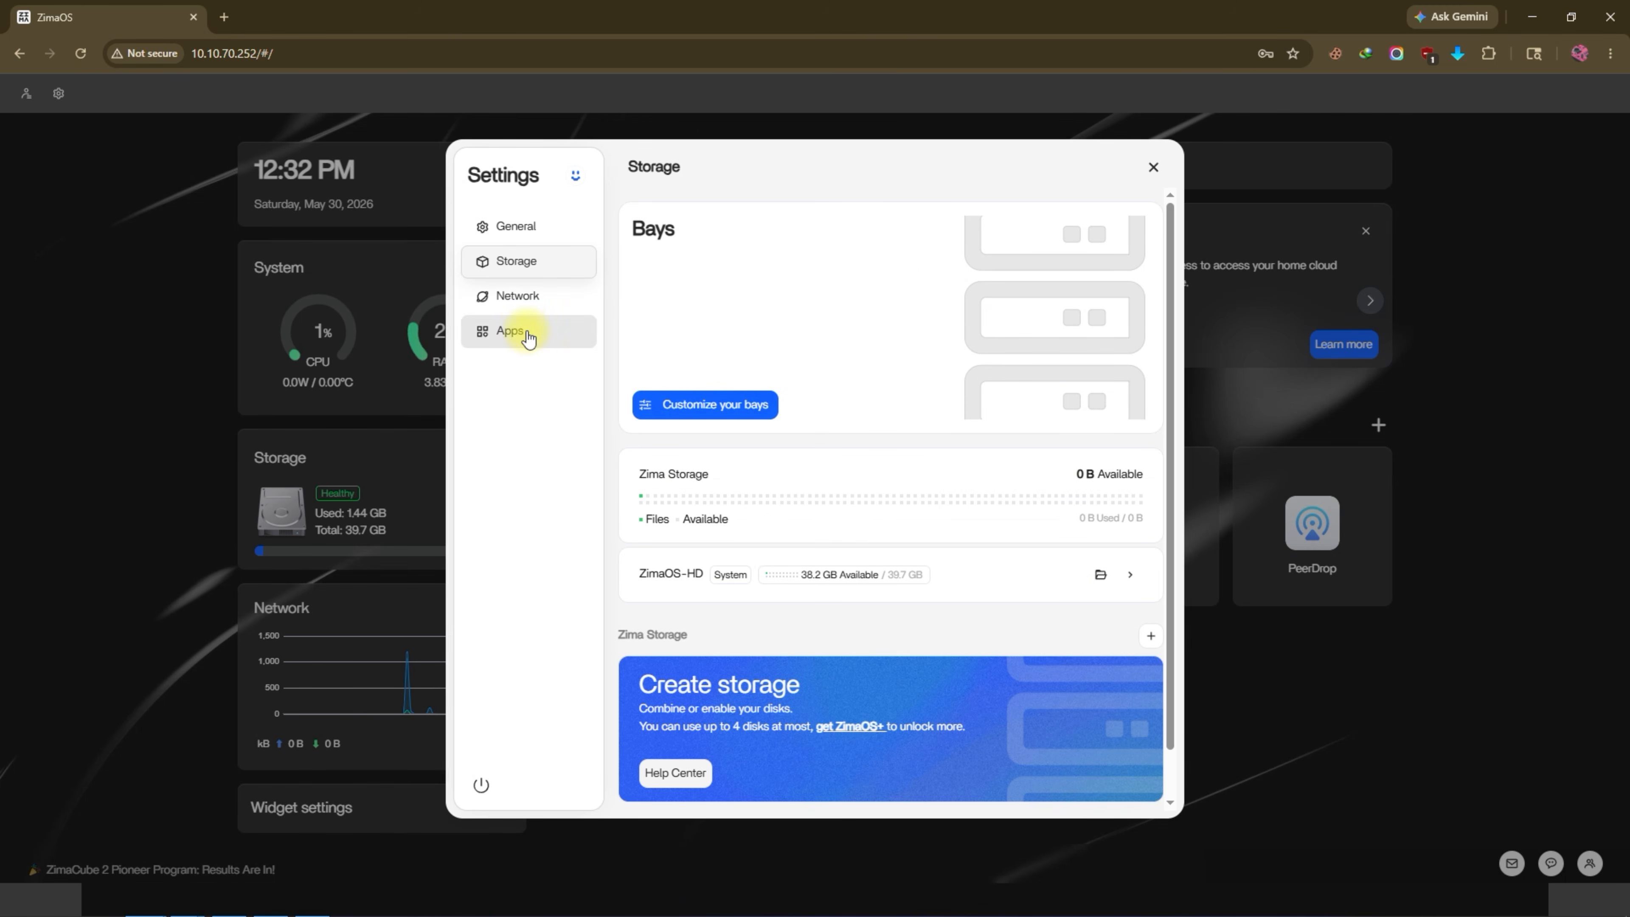
# Examine the manual IPv4 fields of the eth0 Ethernet connection in the network settings, leaving without saving.
pyautogui.click(534, 308)
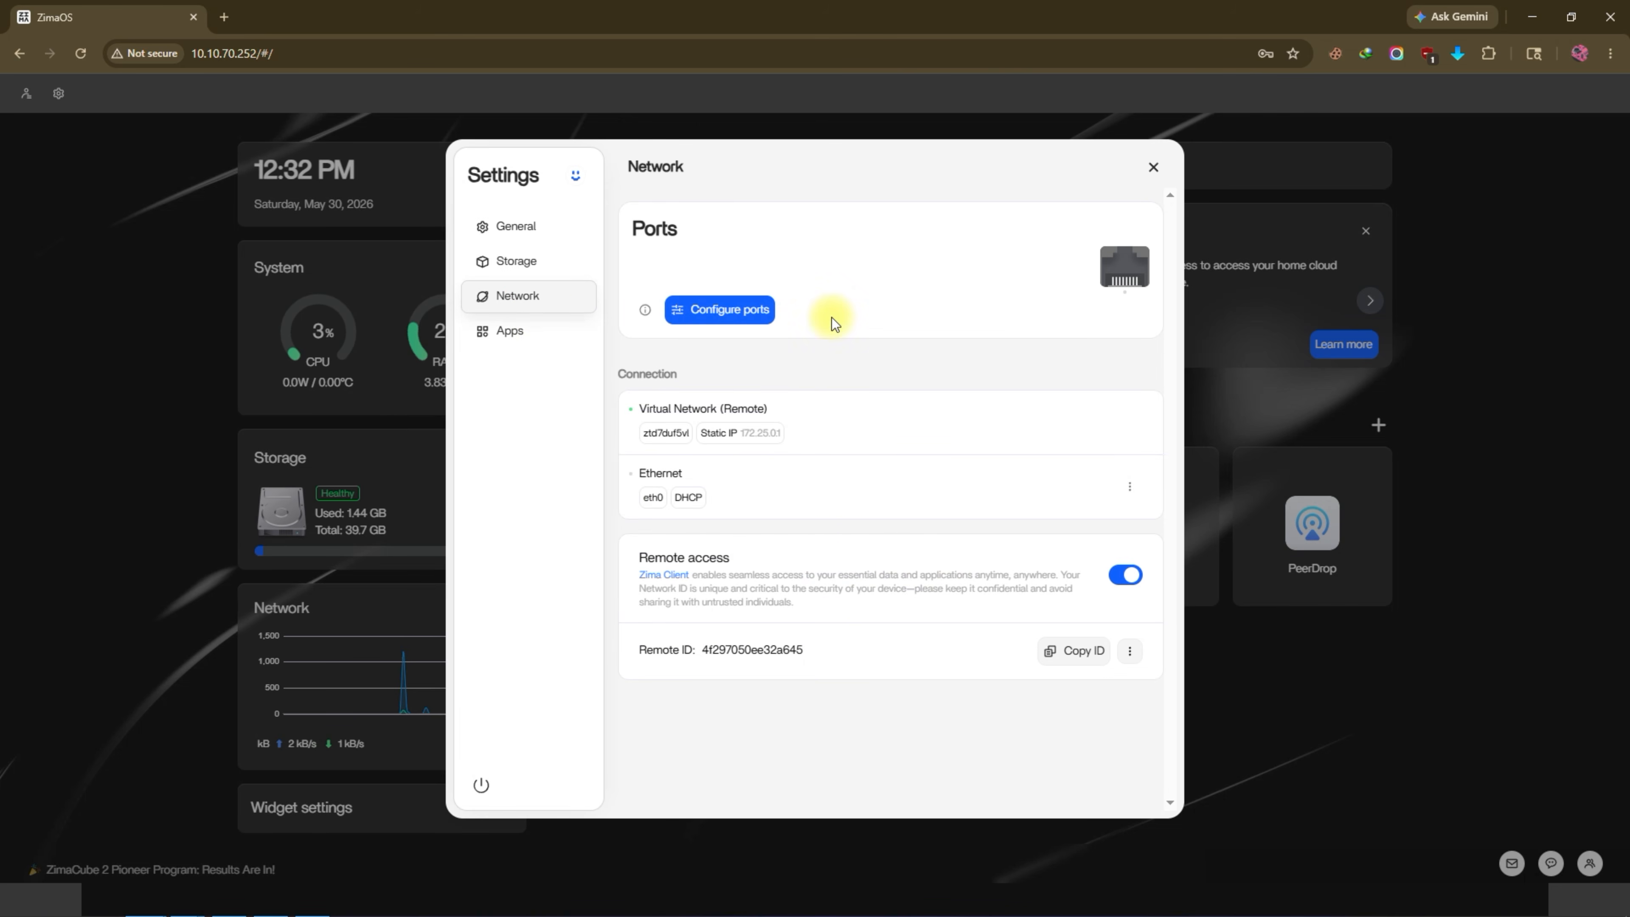
pyautogui.click(1130, 489)
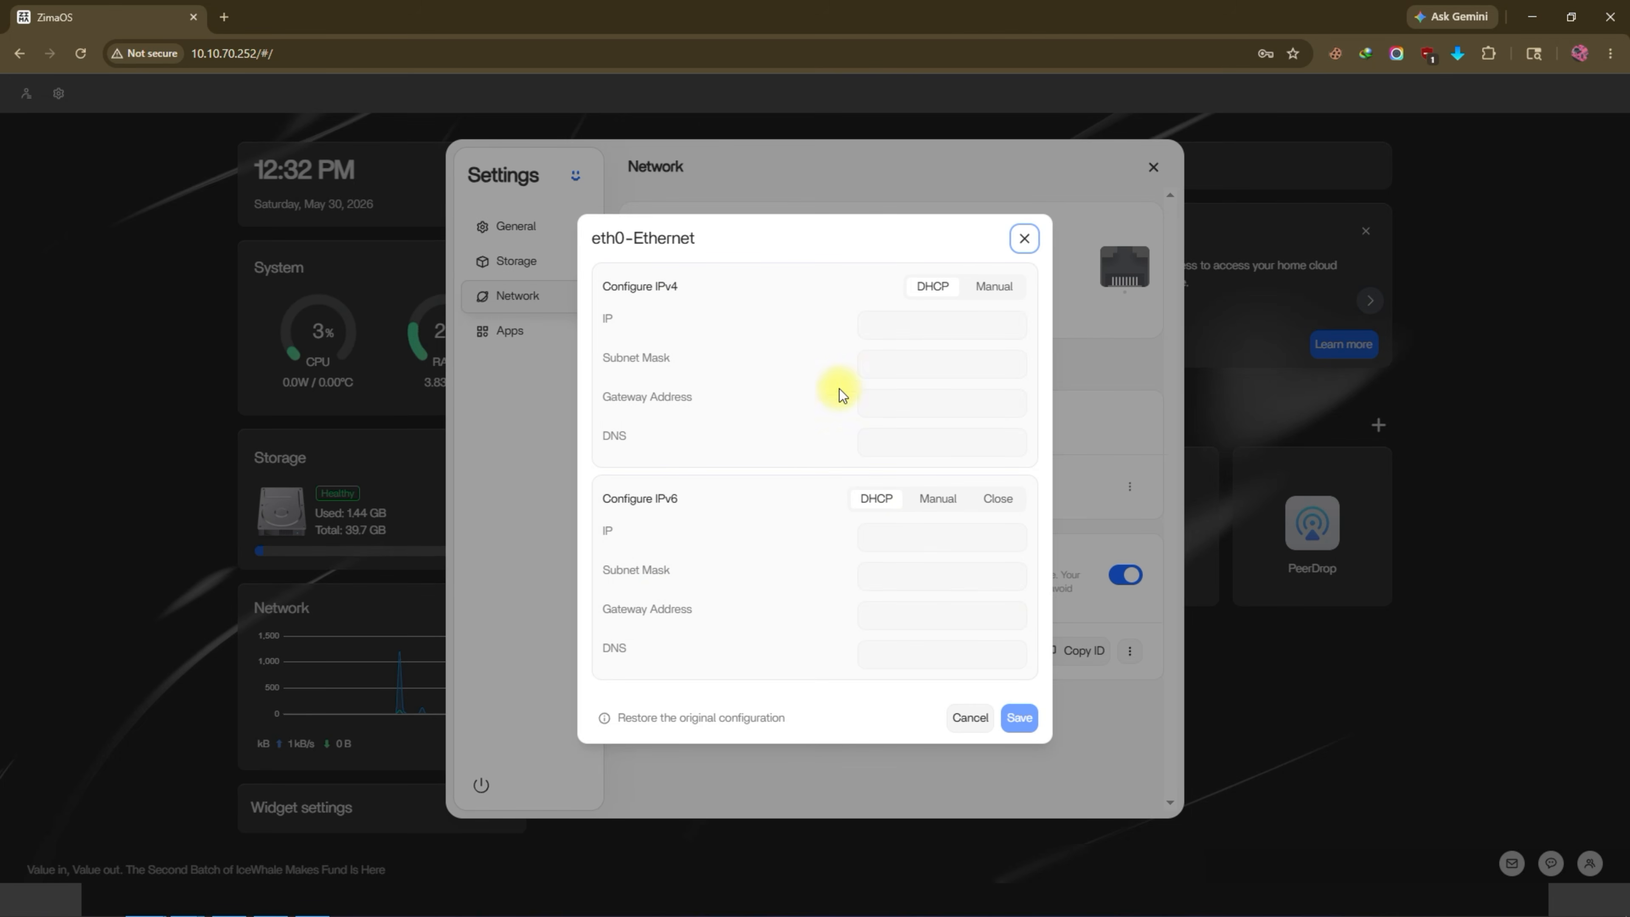
pyautogui.click(987, 293)
pyautogui.click(954, 328)
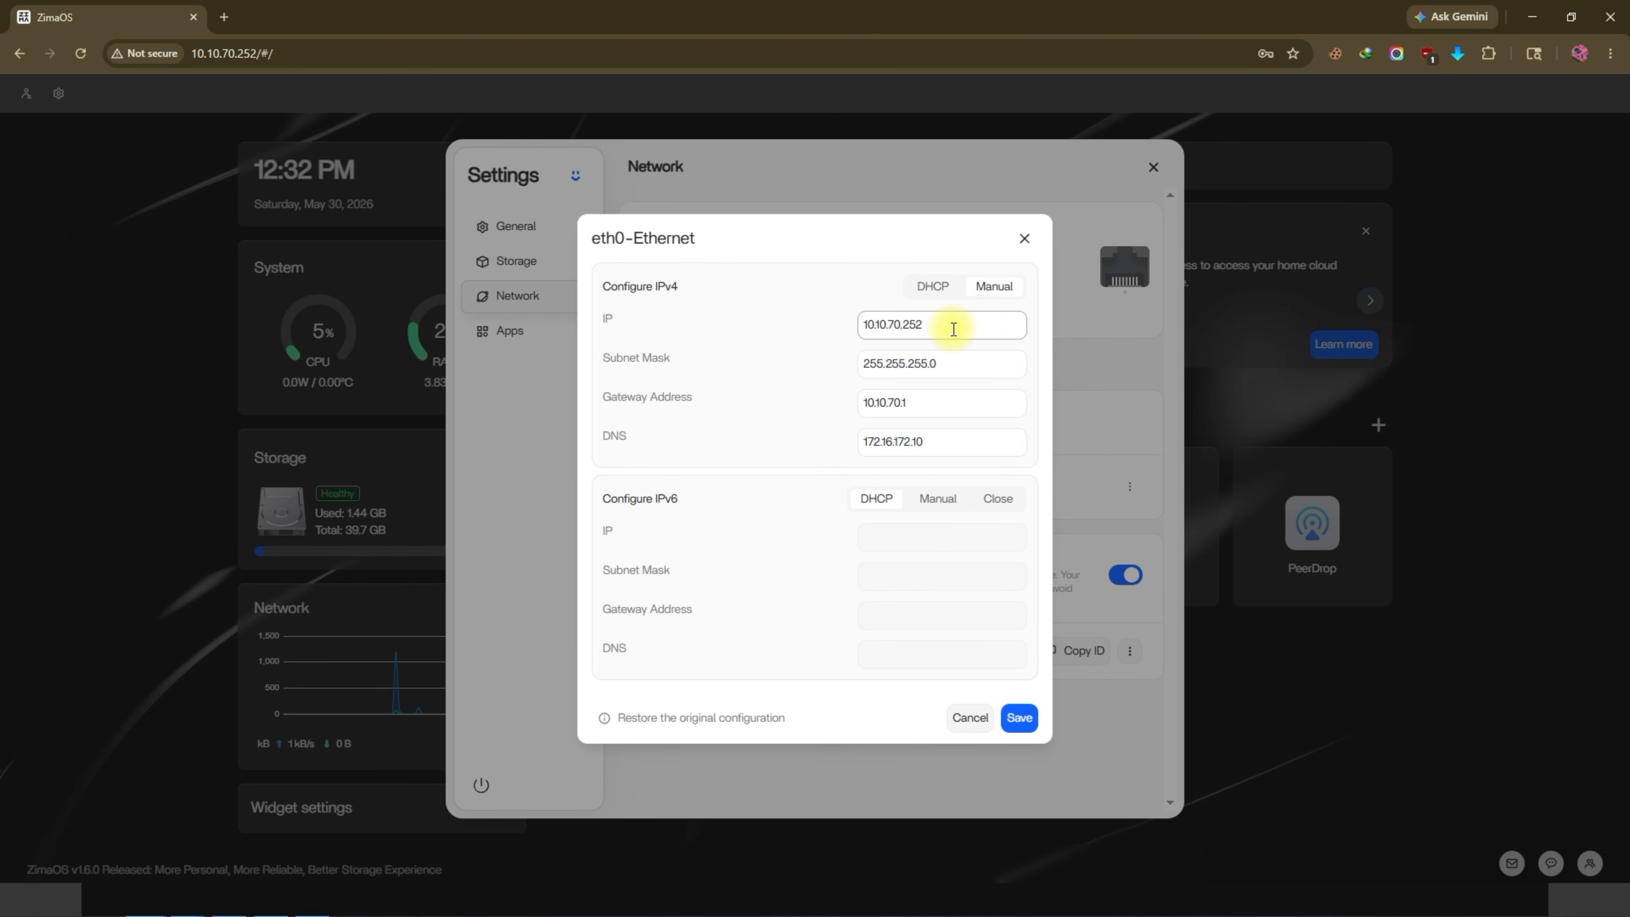
pyautogui.moveTo(956, 325); pyautogui.dragTo(788, 330)
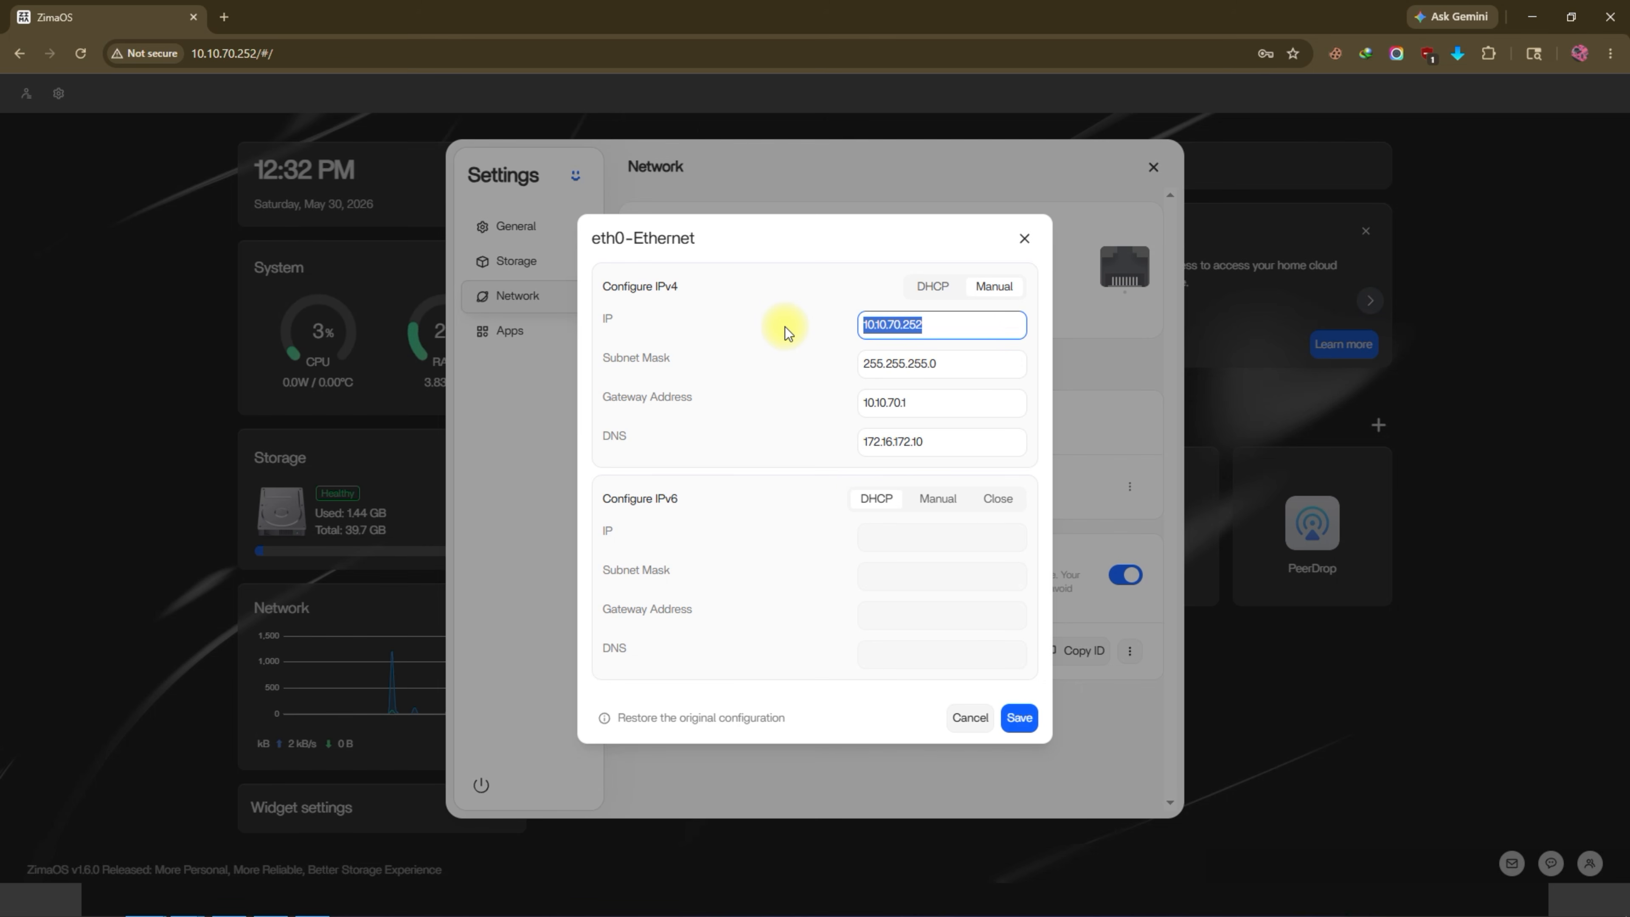
pyautogui.click(957, 328)
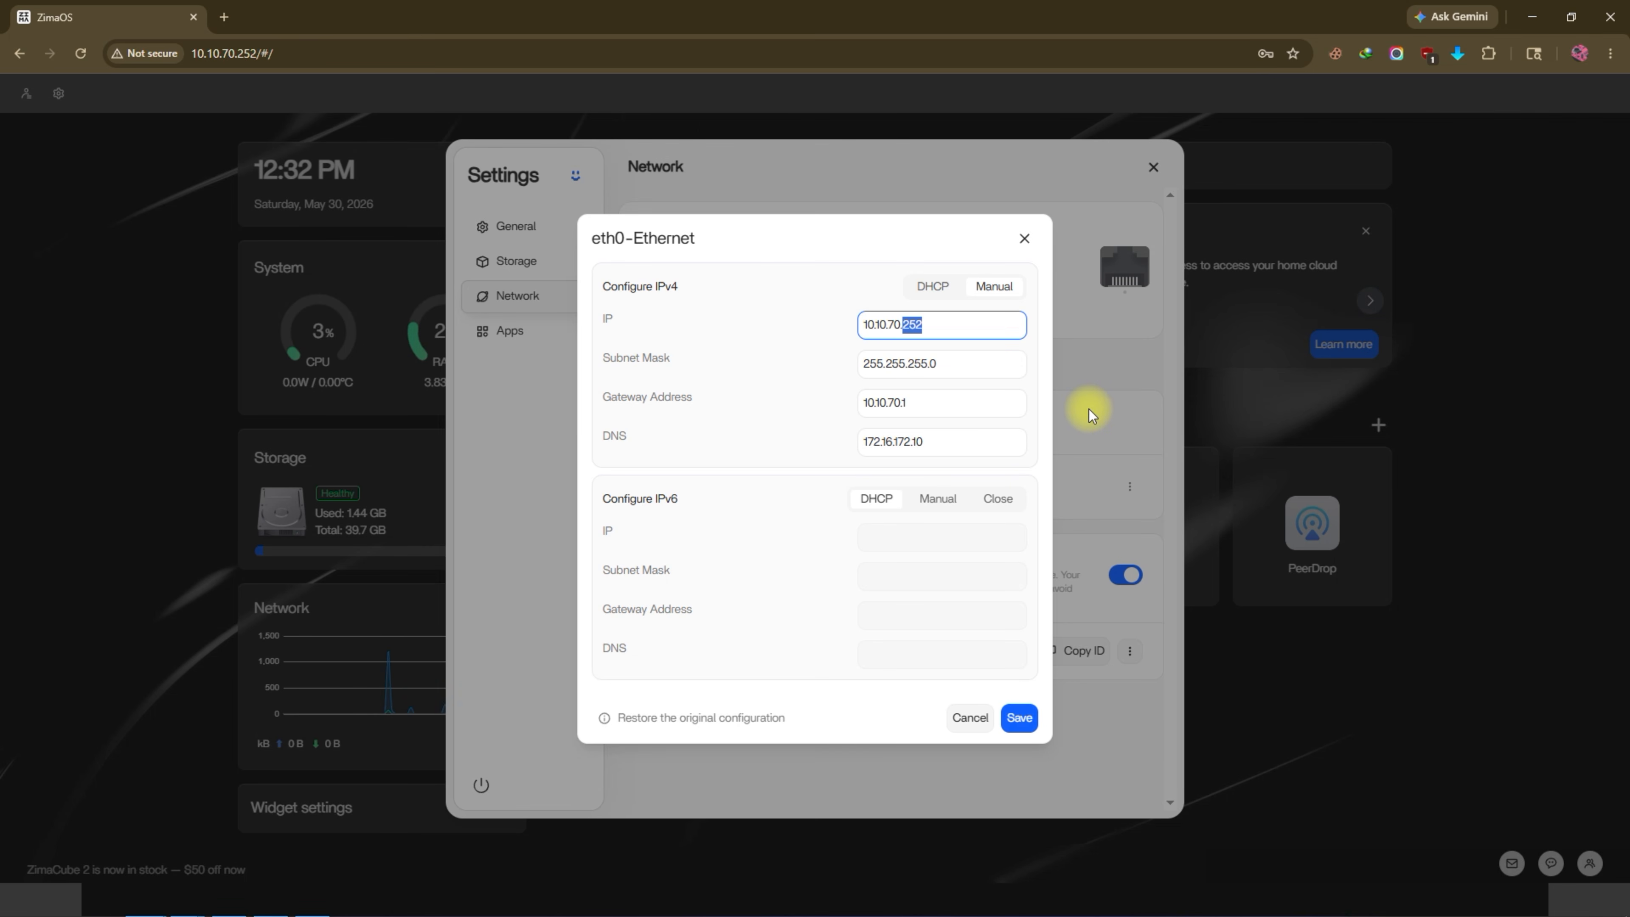
pyautogui.click(1024, 238)
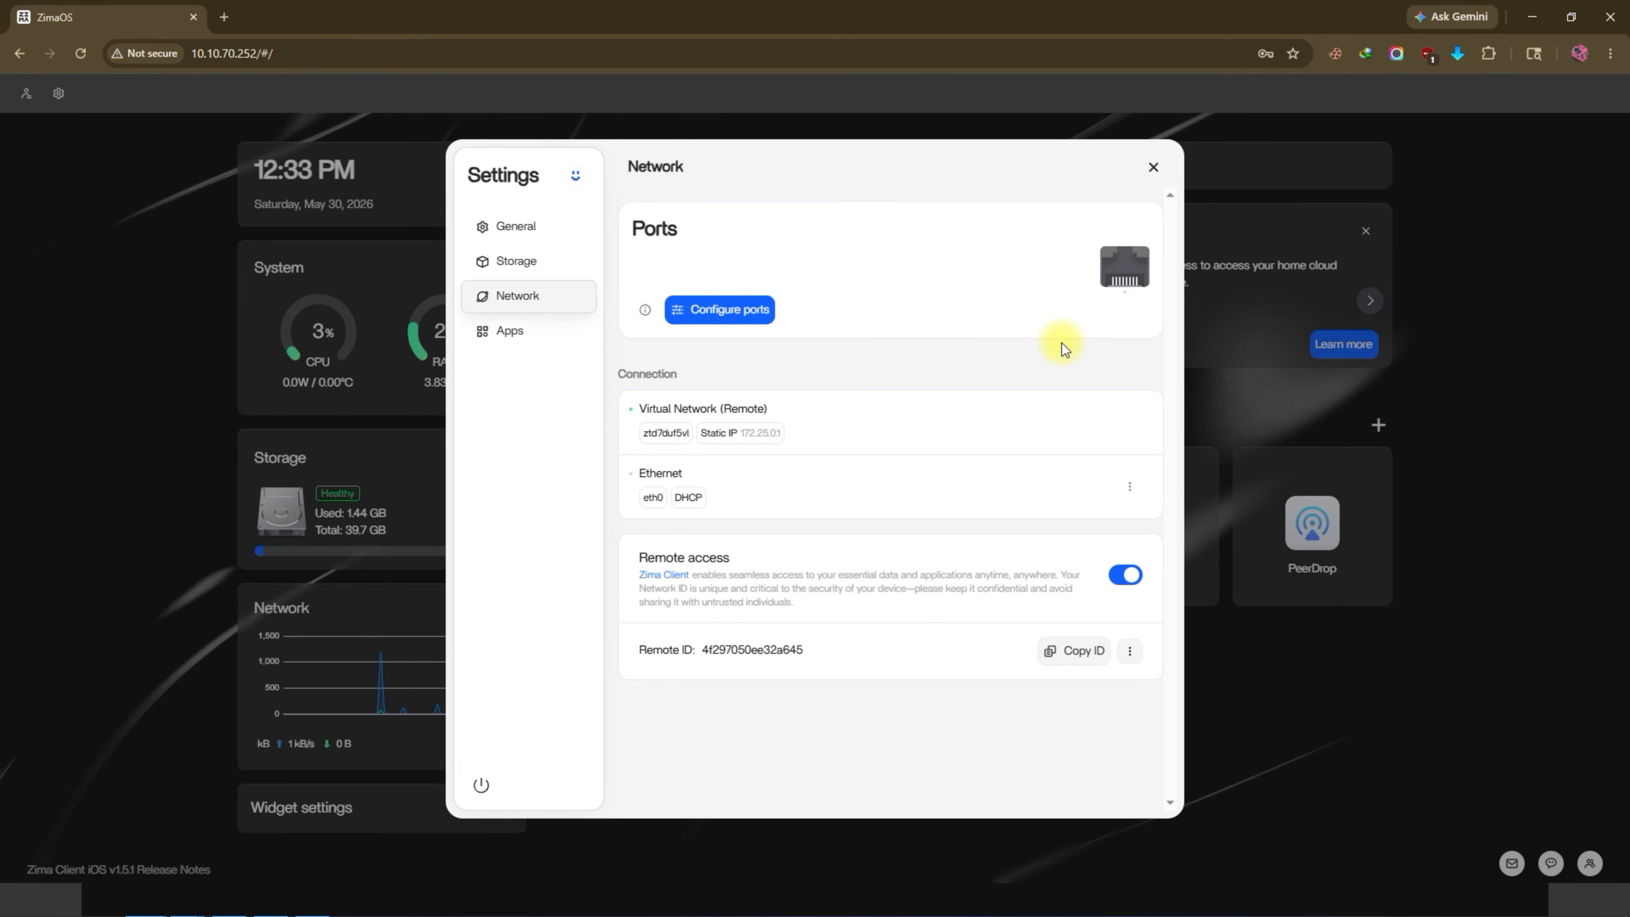
# Review the app data locations and Docker cache cleanup in the Apps settings, and browse the App Store catalogue.
pyautogui.click(532, 326)
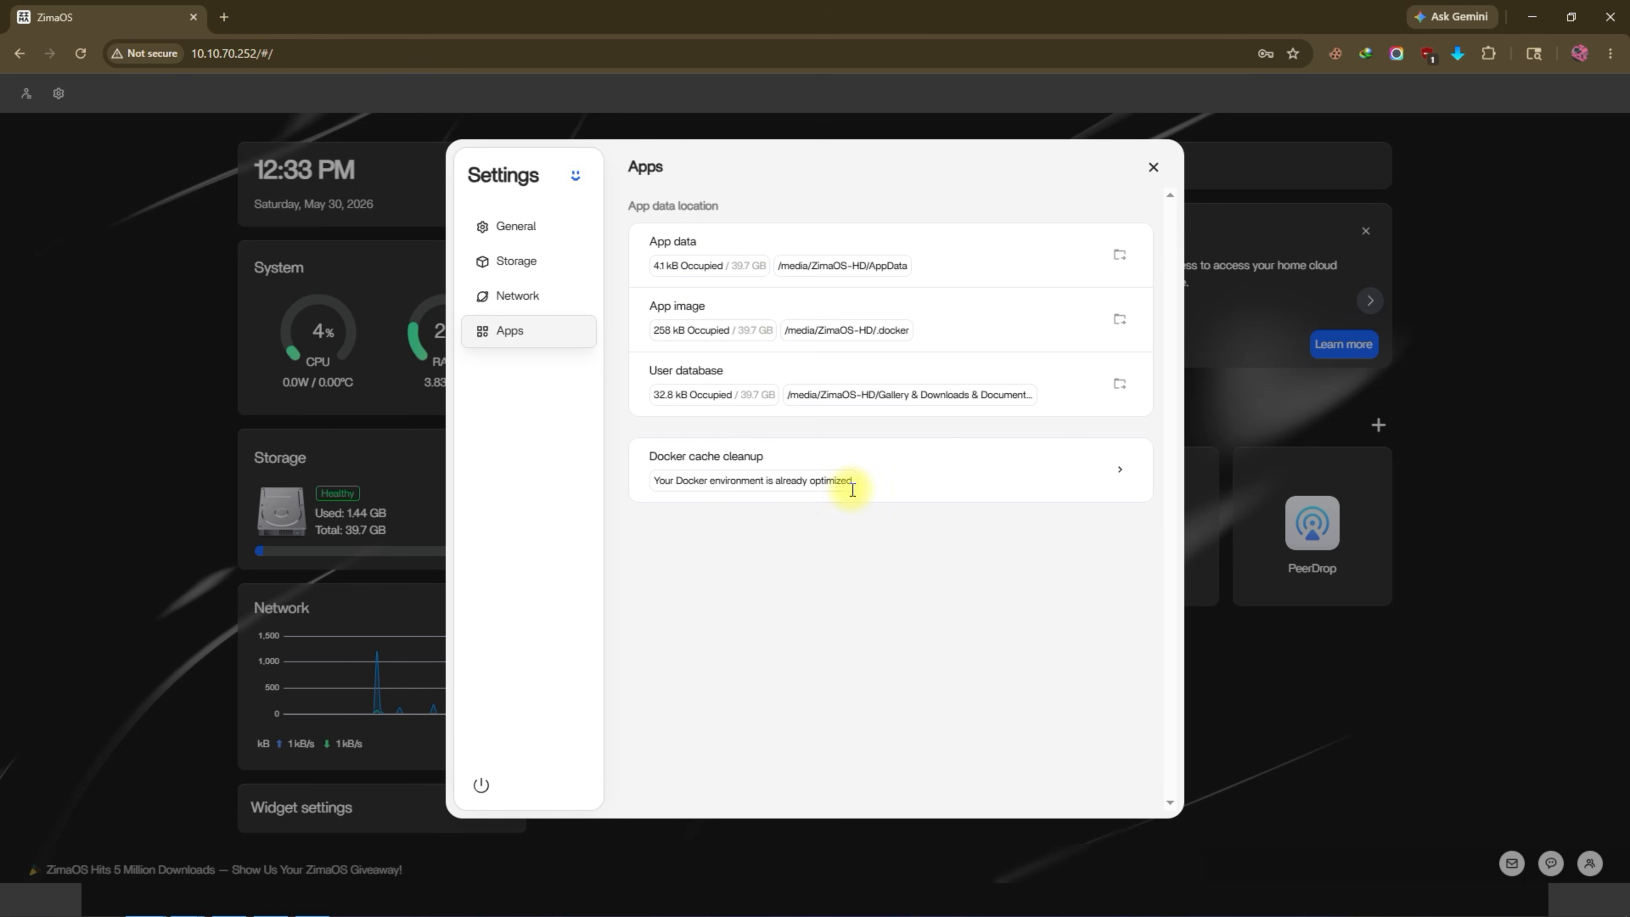
pyautogui.click(1153, 167)
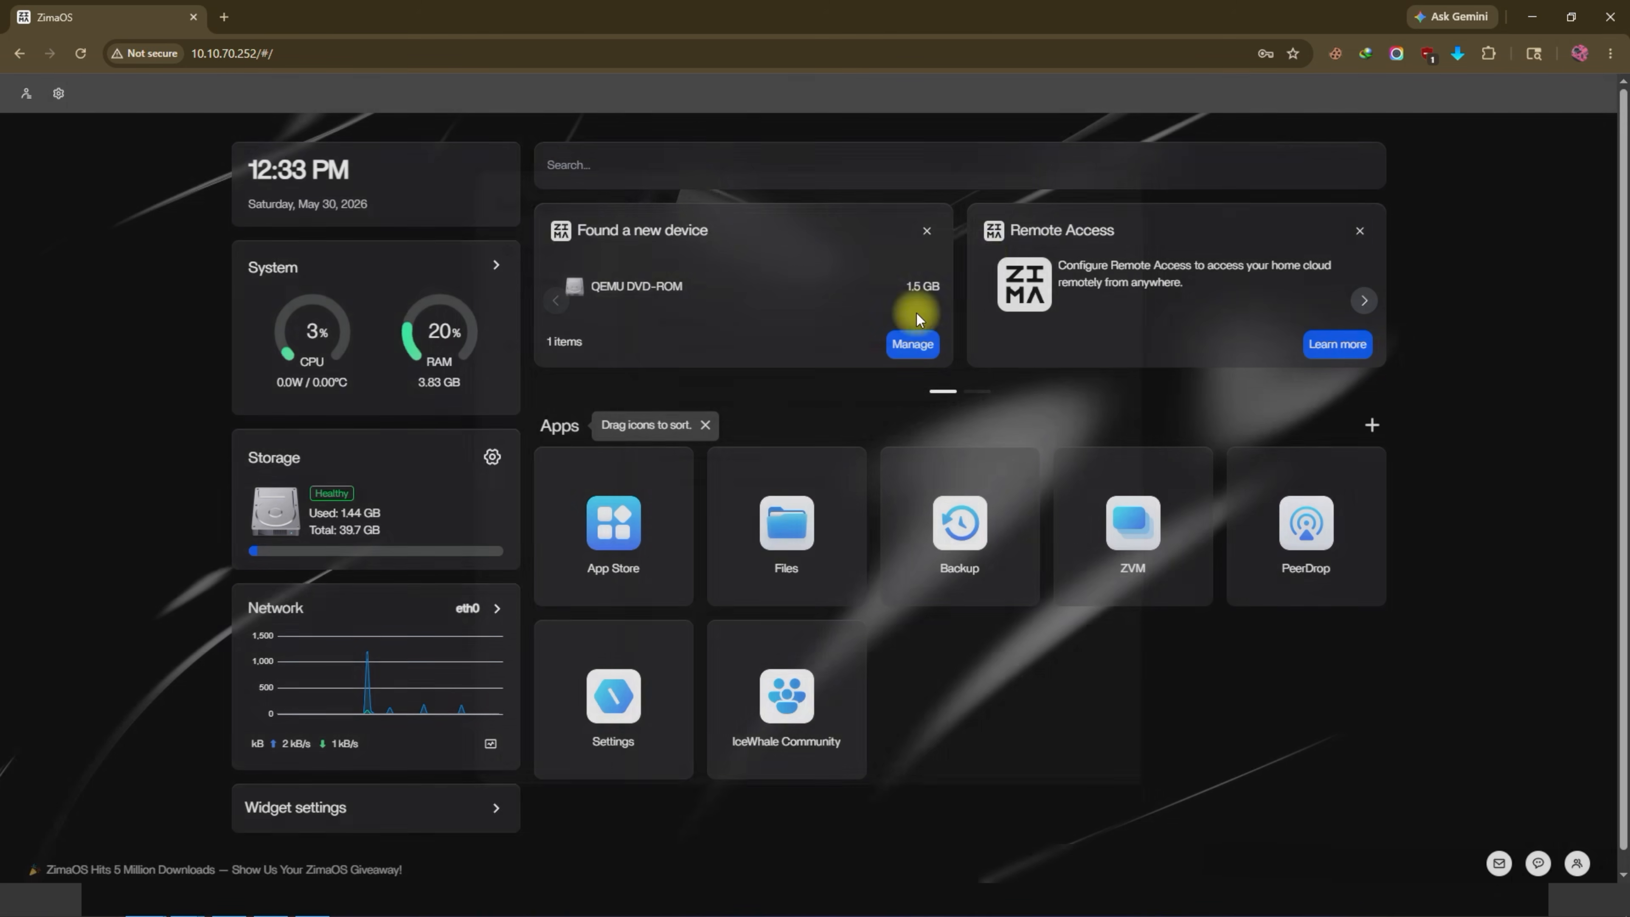
pyautogui.click(613, 522)
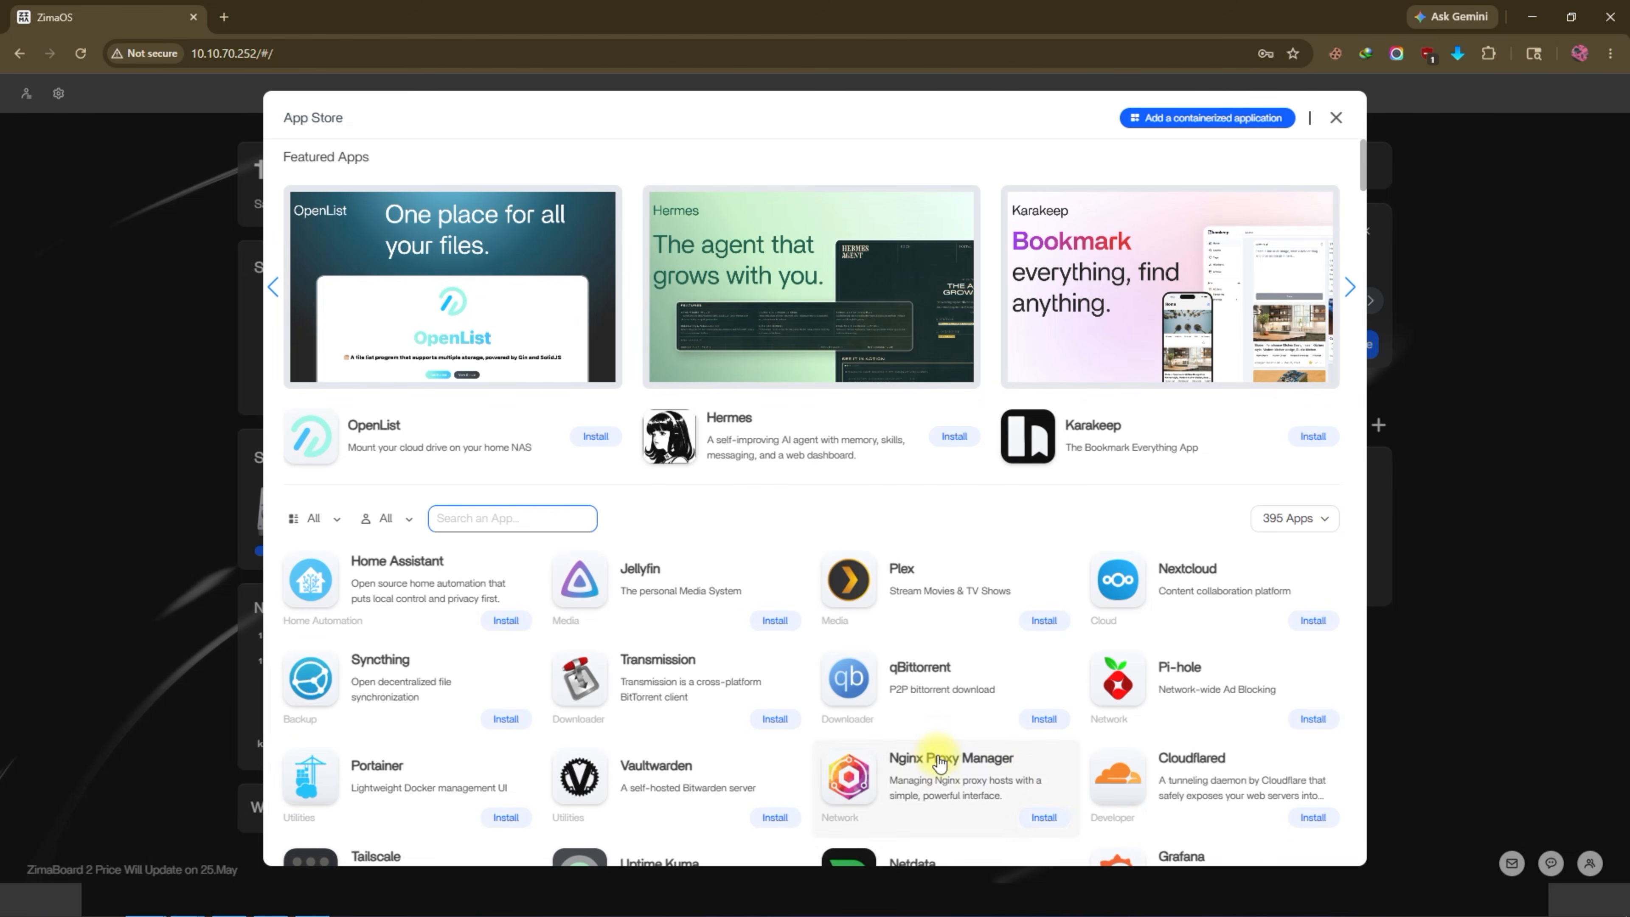
pyautogui.scroll(-3, 944, 654)
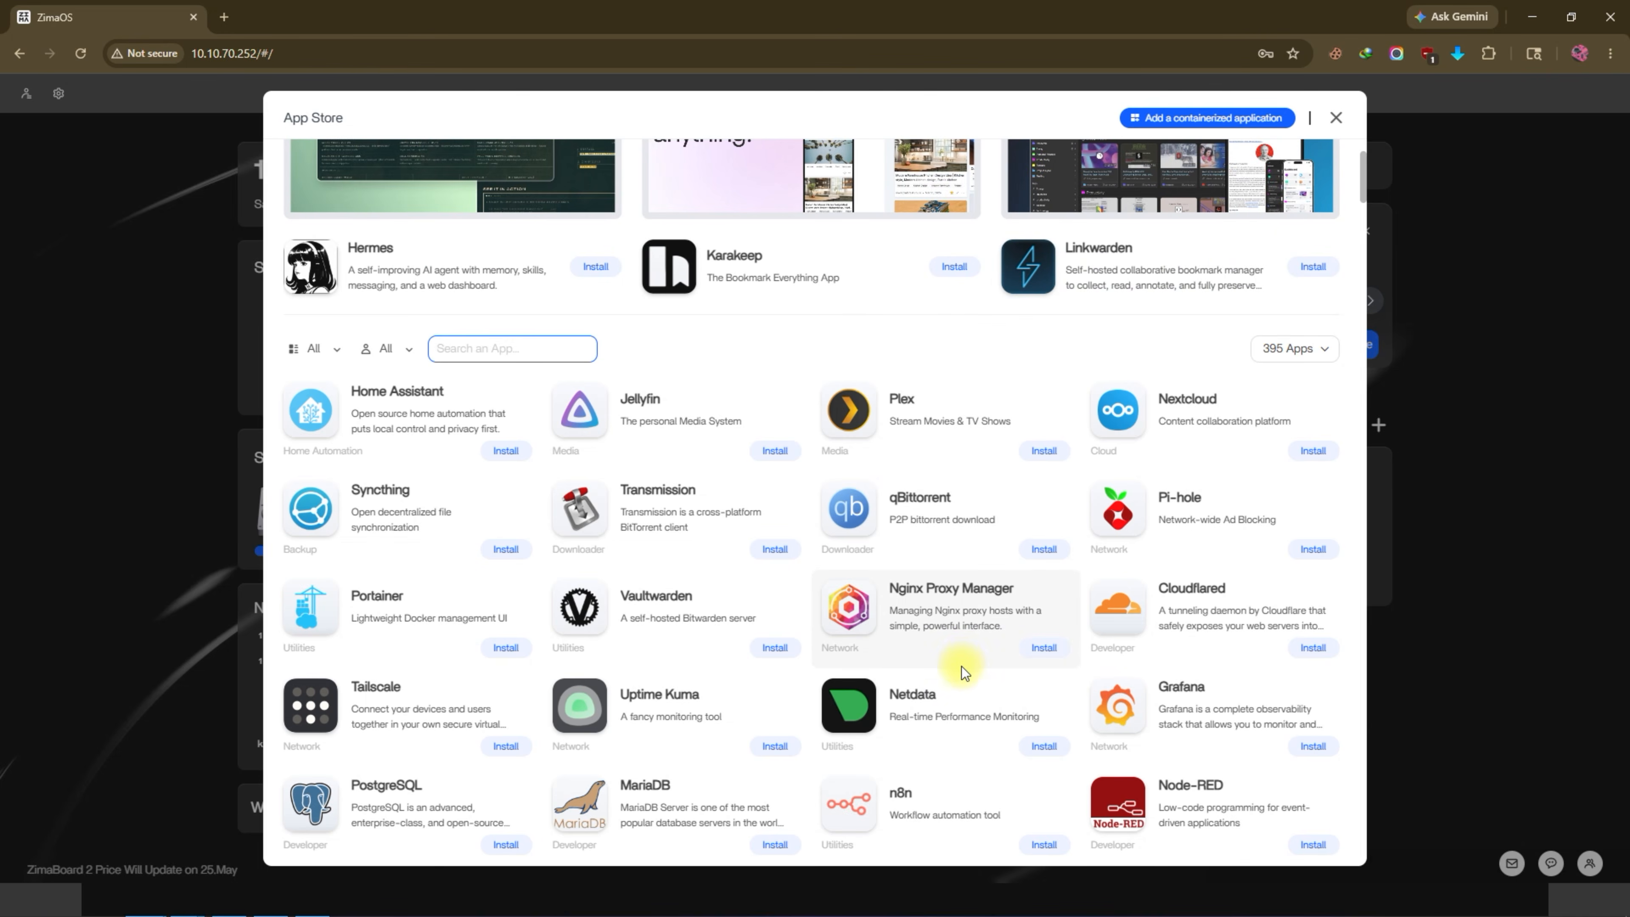
pyautogui.scroll(-10, 957, 666)
pyautogui.scroll(13, 957, 666)
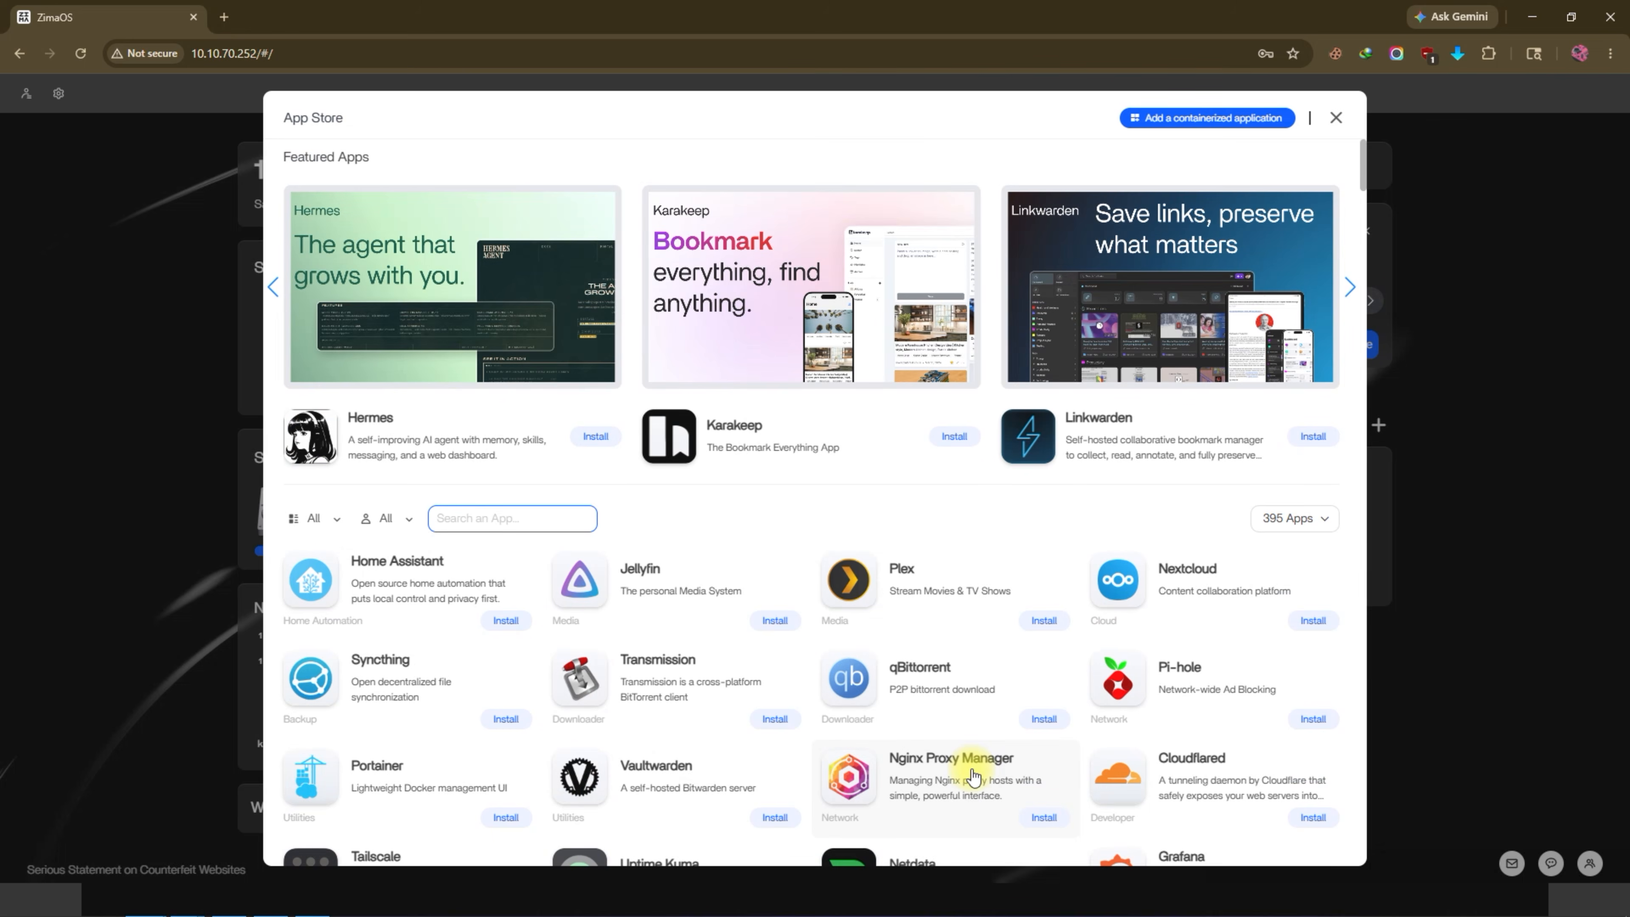
pyautogui.click(1316, 518)
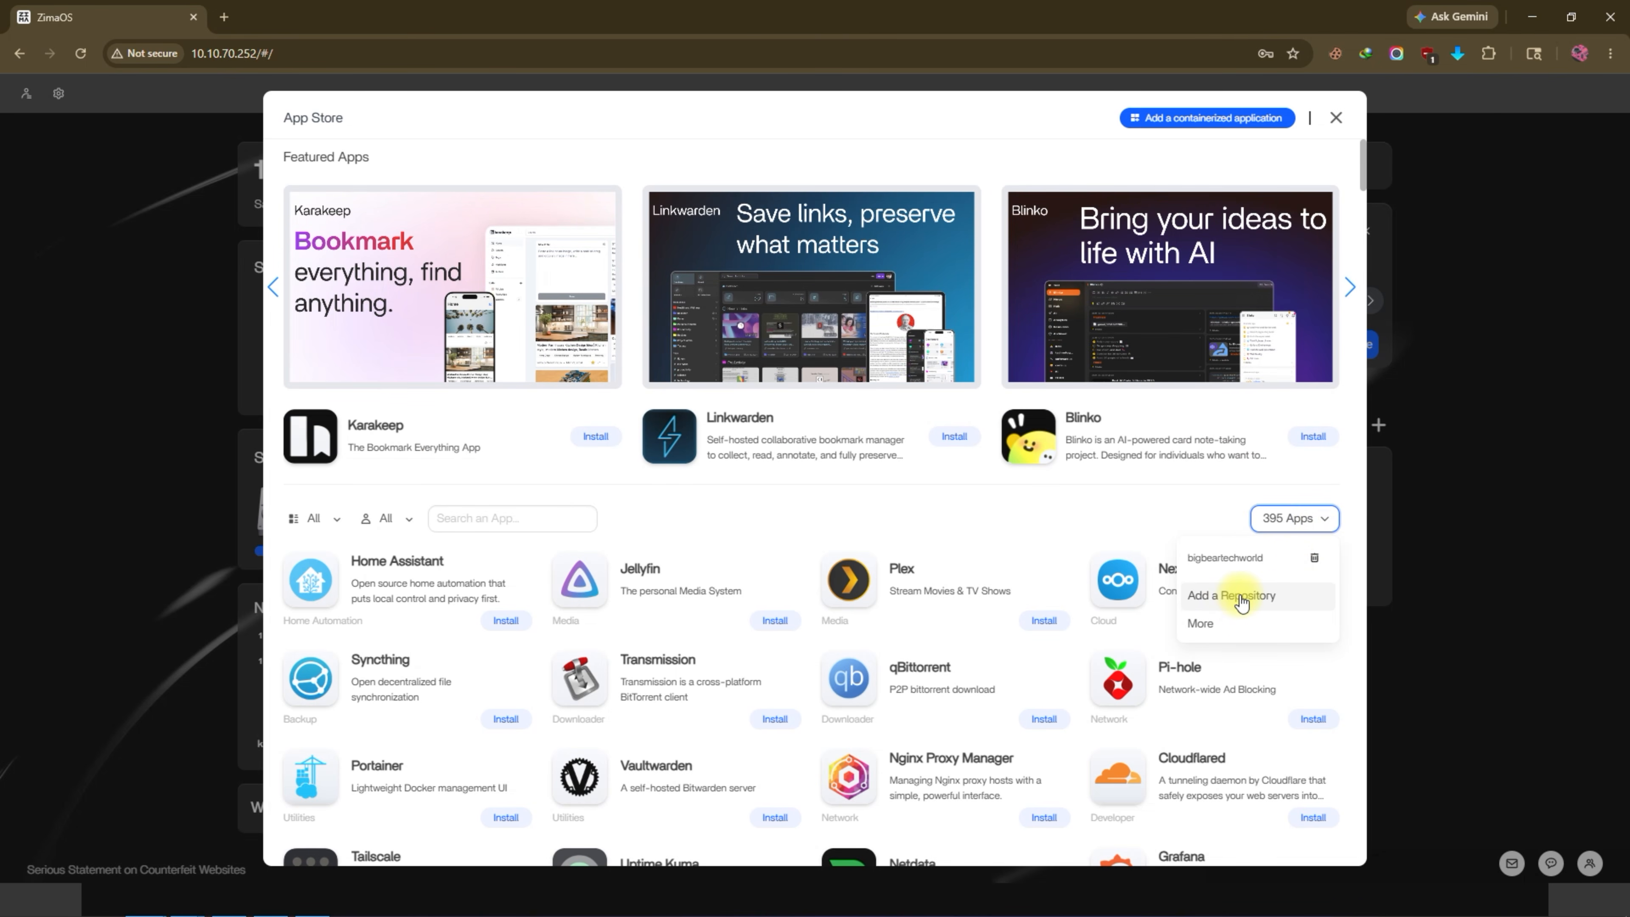
pyautogui.click(1242, 596)
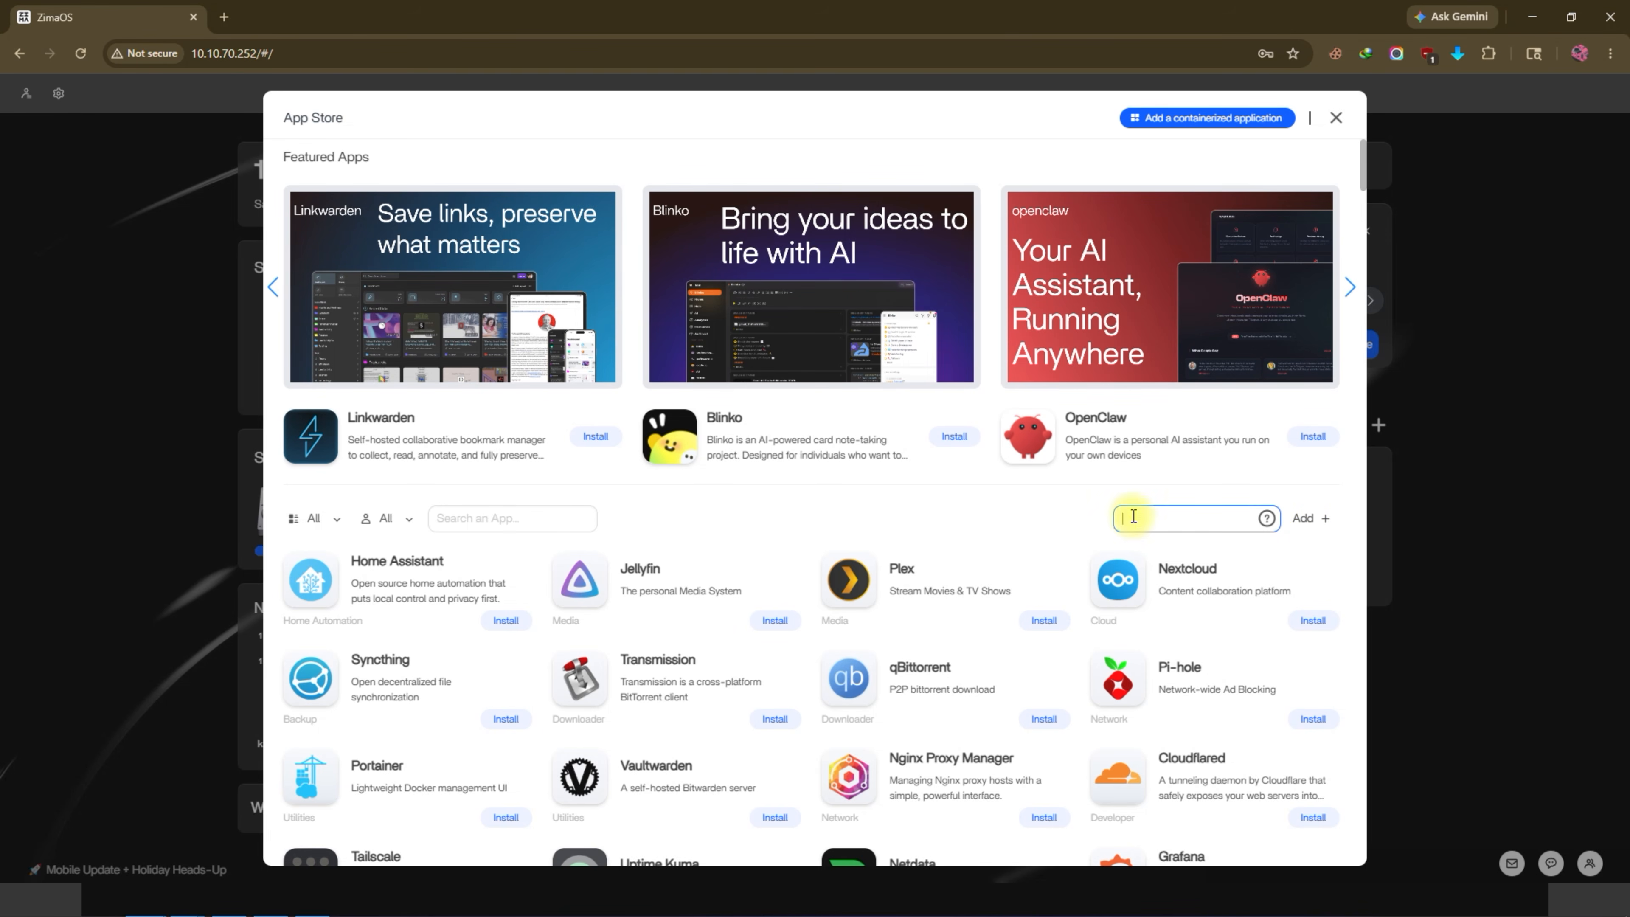
pyautogui.click(1008, 515)
# Open the list of third-party app stores and copy the source link of CasaOS-LinuxServer-AppStore.
pyautogui.click(1313, 525)
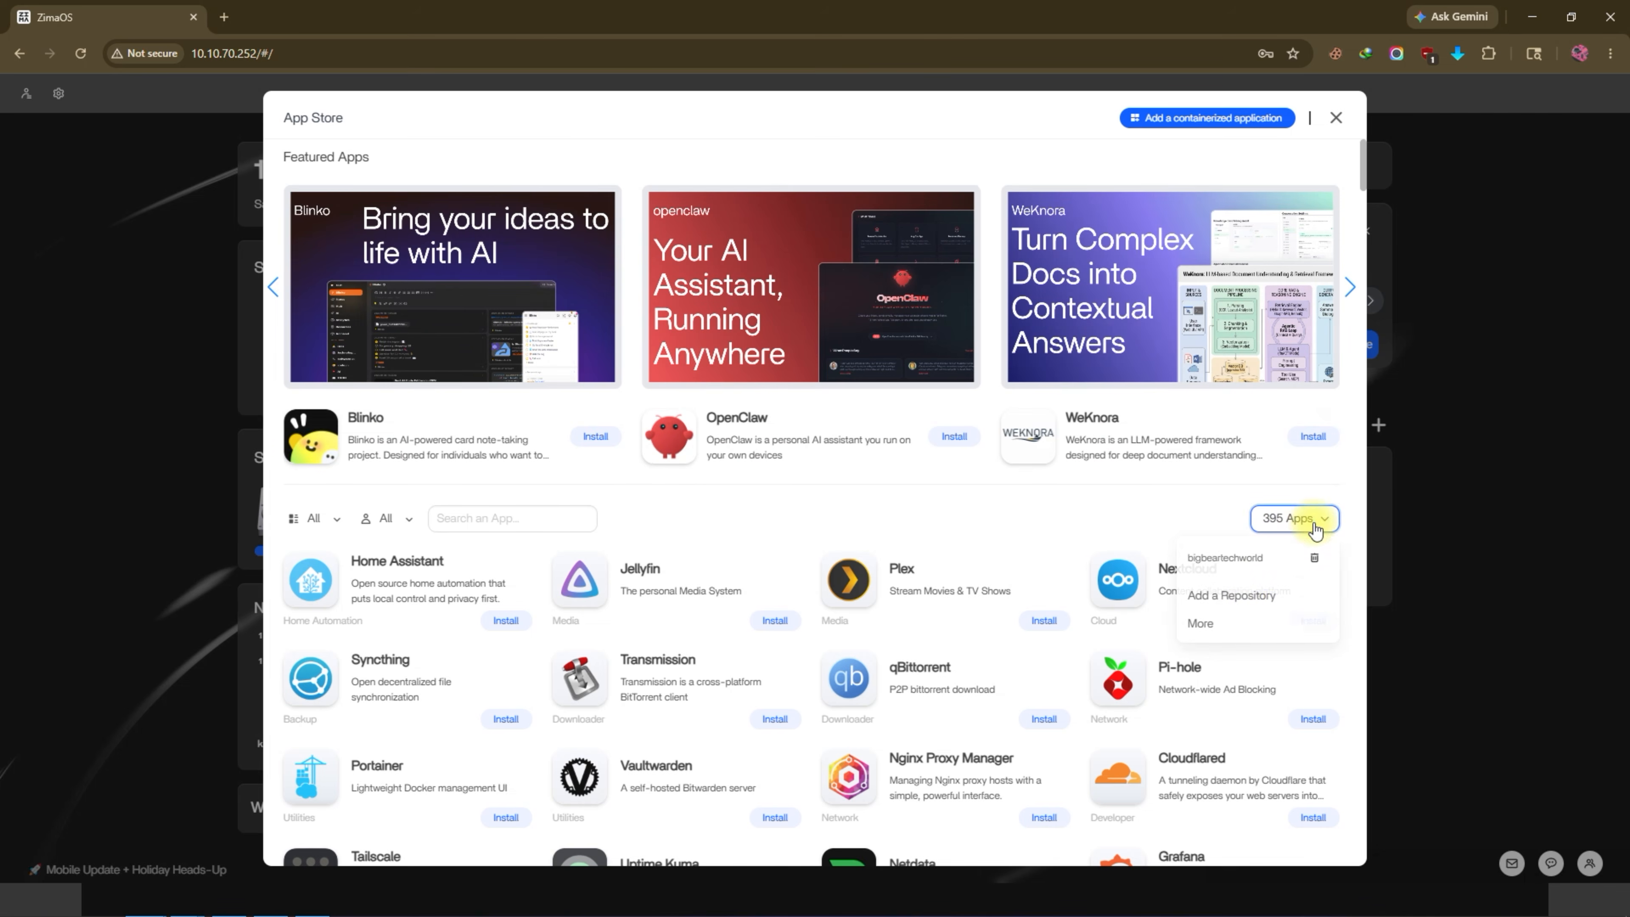
pyautogui.click(1227, 624)
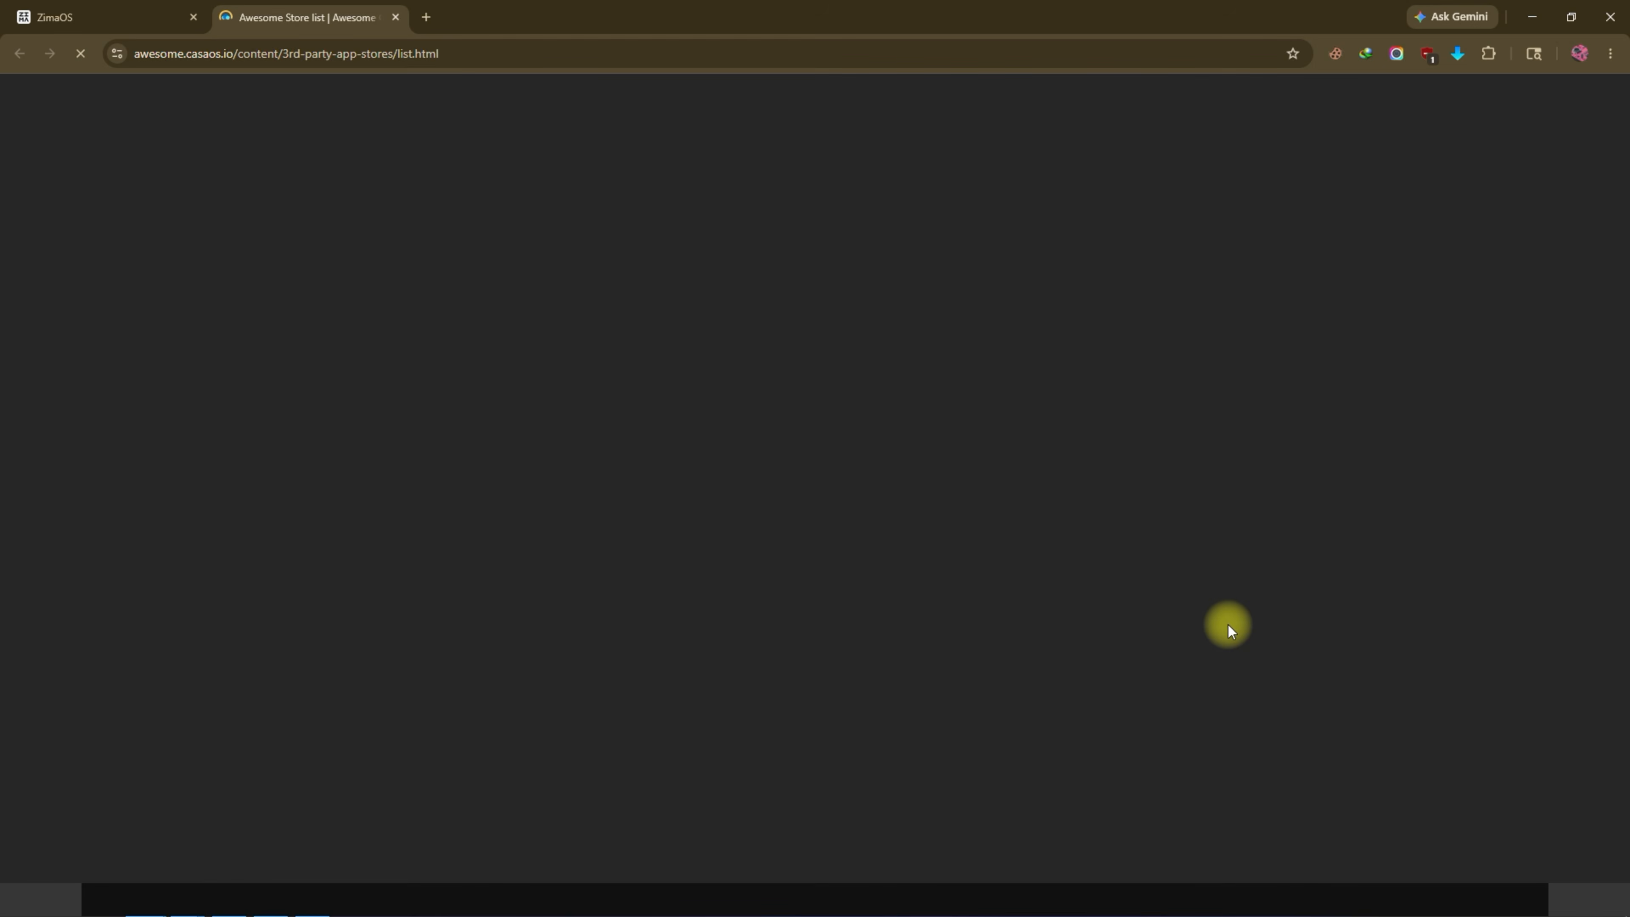
pyautogui.scroll(-2, 1203, 604)
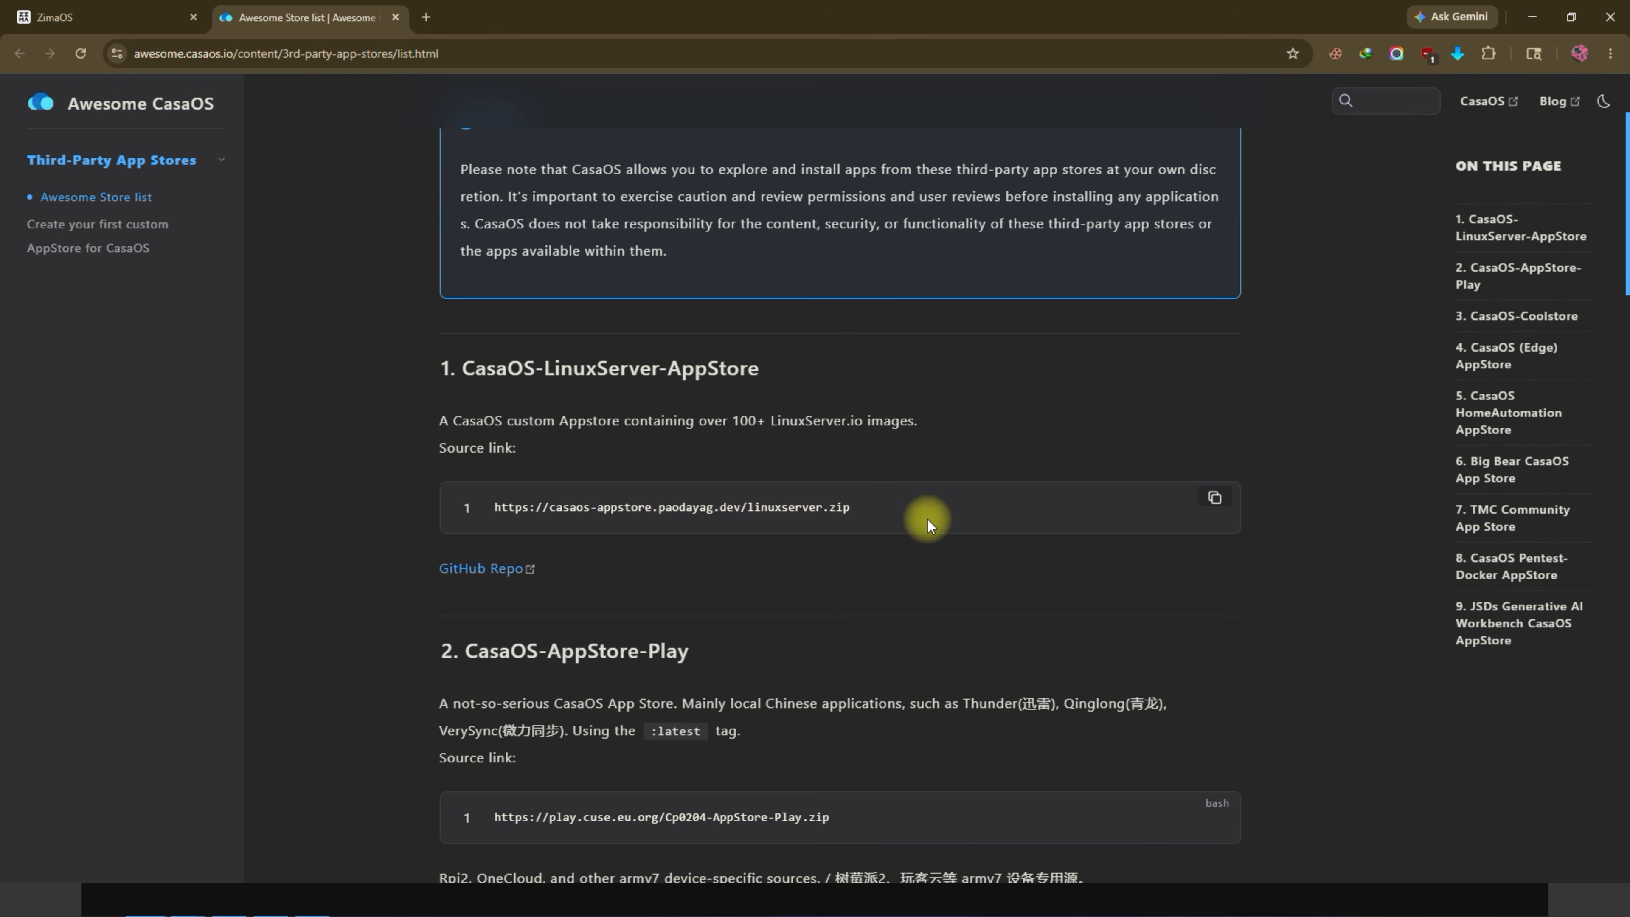
pyautogui.moveTo(517, 531)
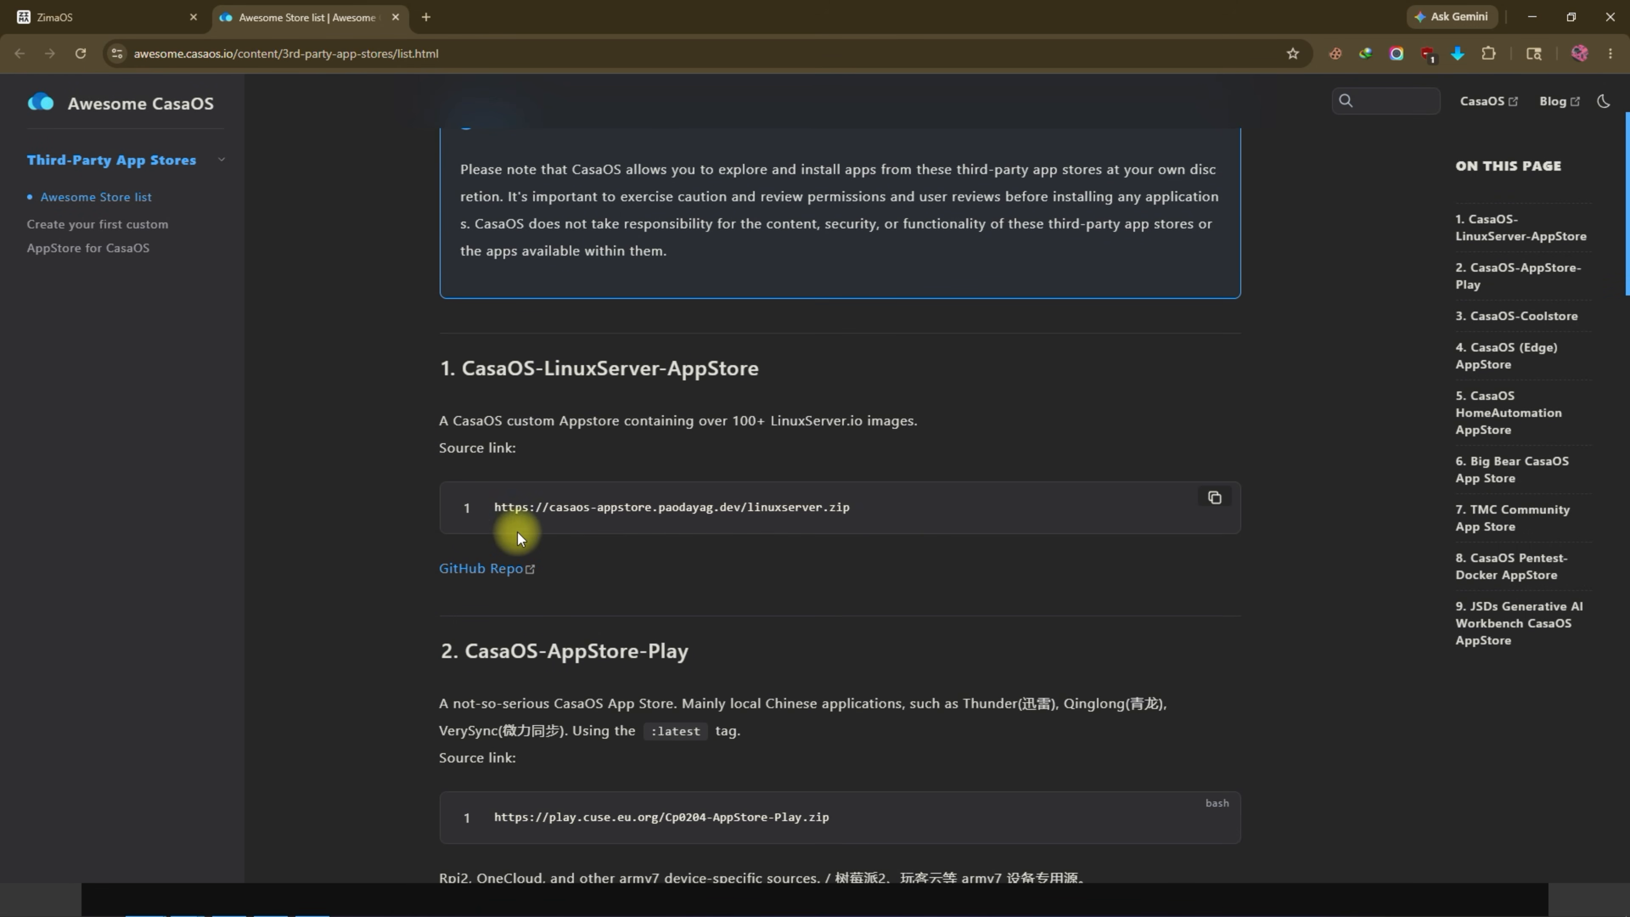
pyautogui.click(1213, 498)
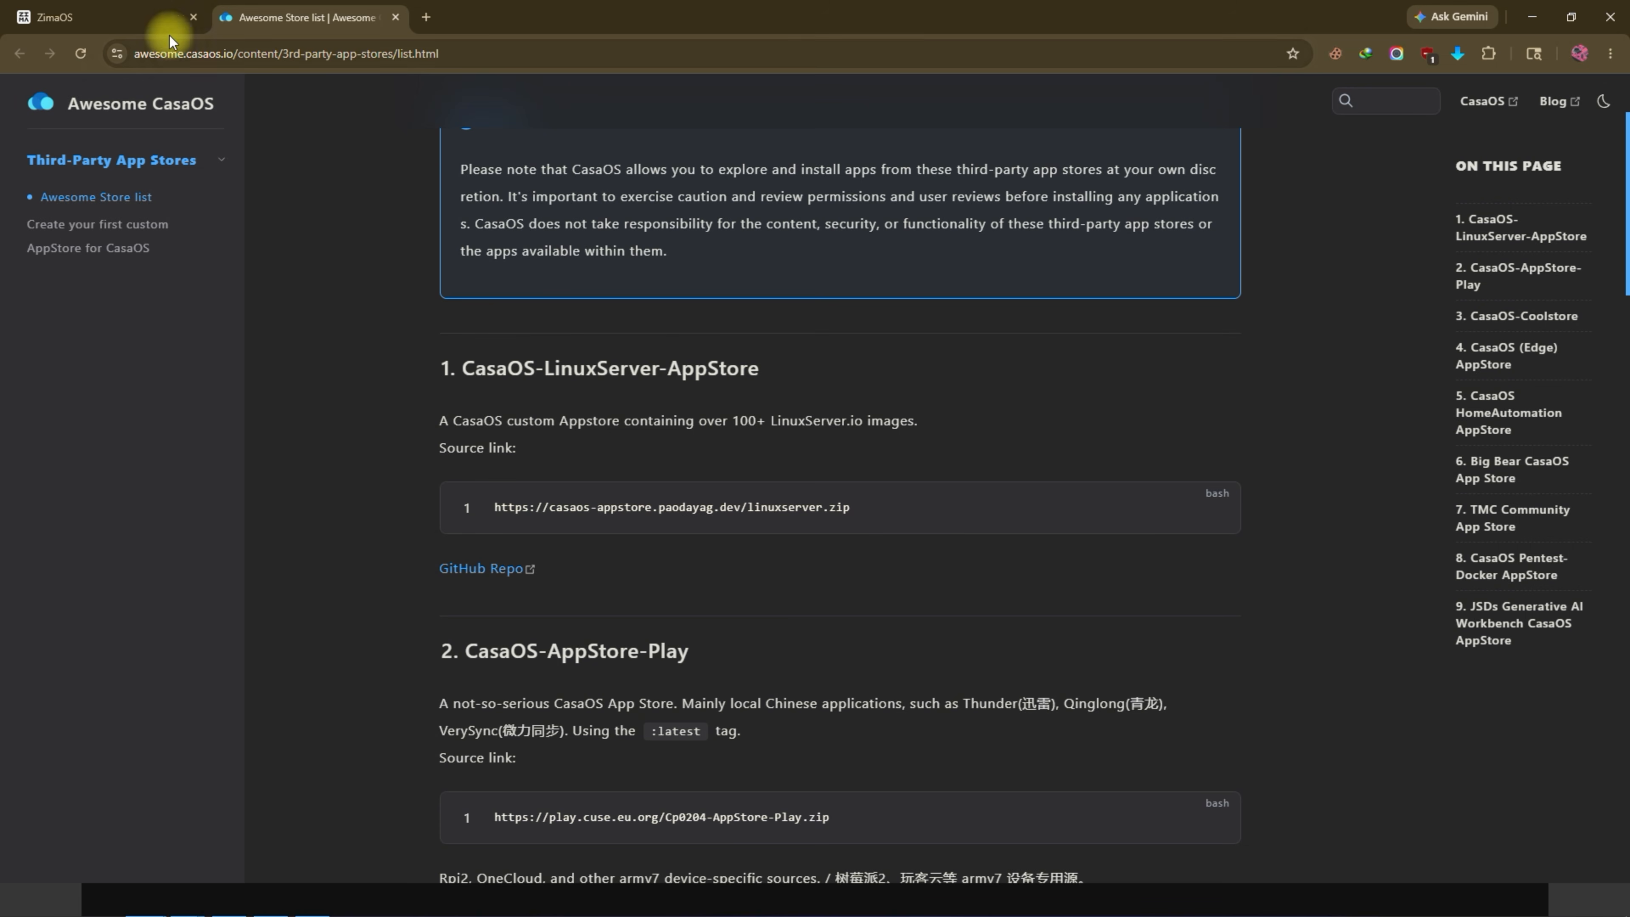
pyautogui.click(161, 18)
pyautogui.click(1328, 531)
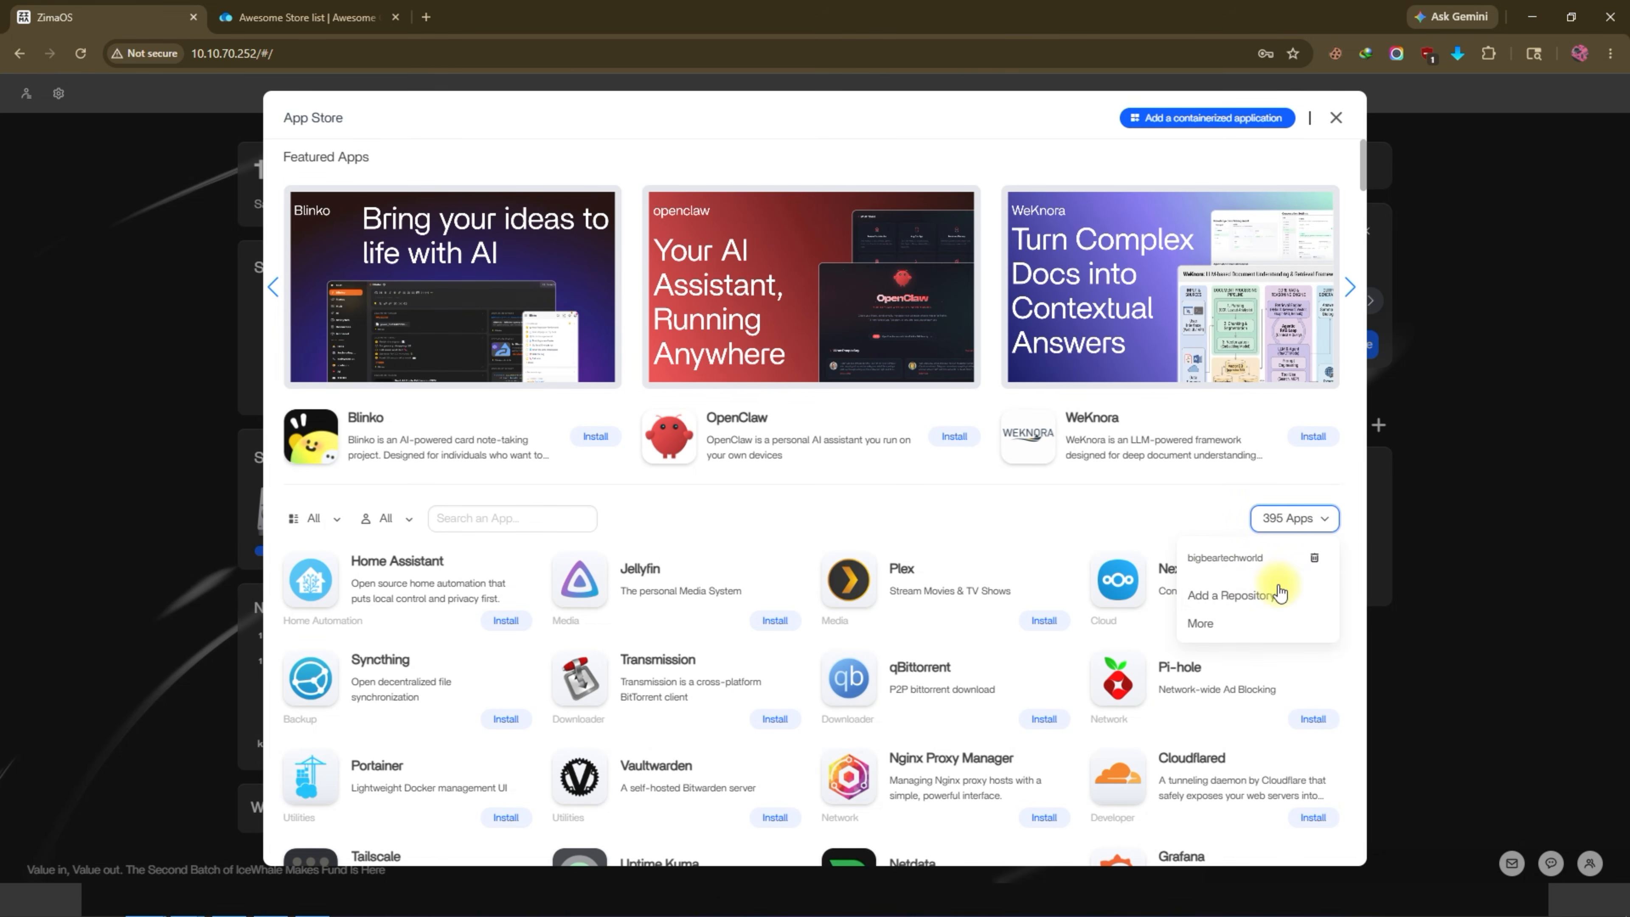
pyautogui.click(1235, 596)
pyautogui.click(1181, 518)
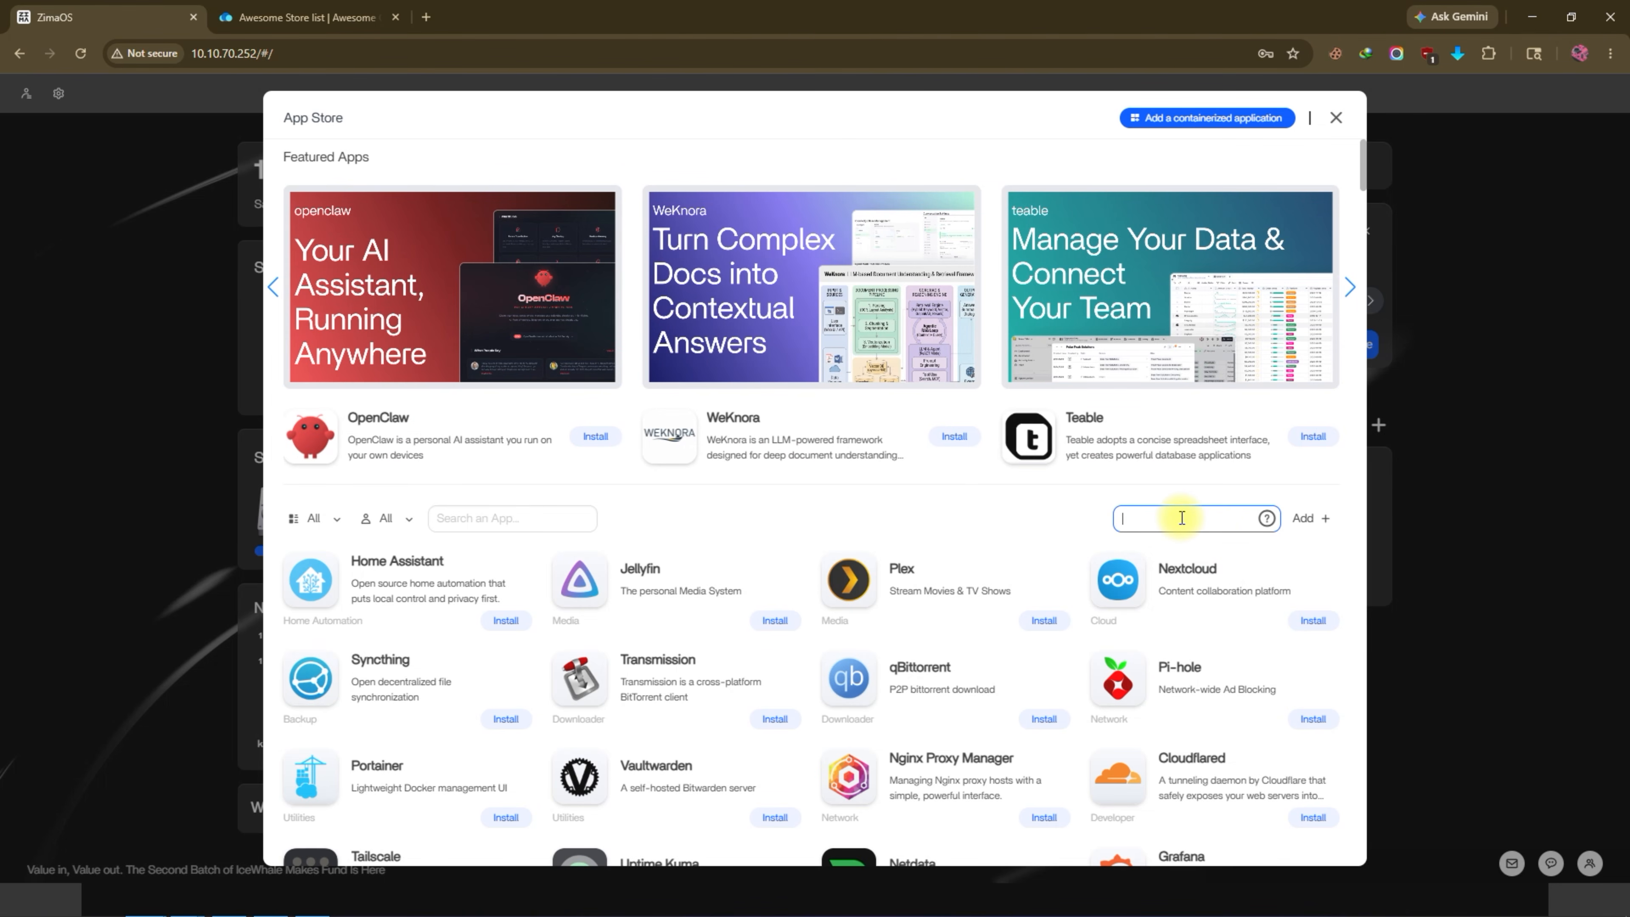
pyautogui.click(1302, 533)
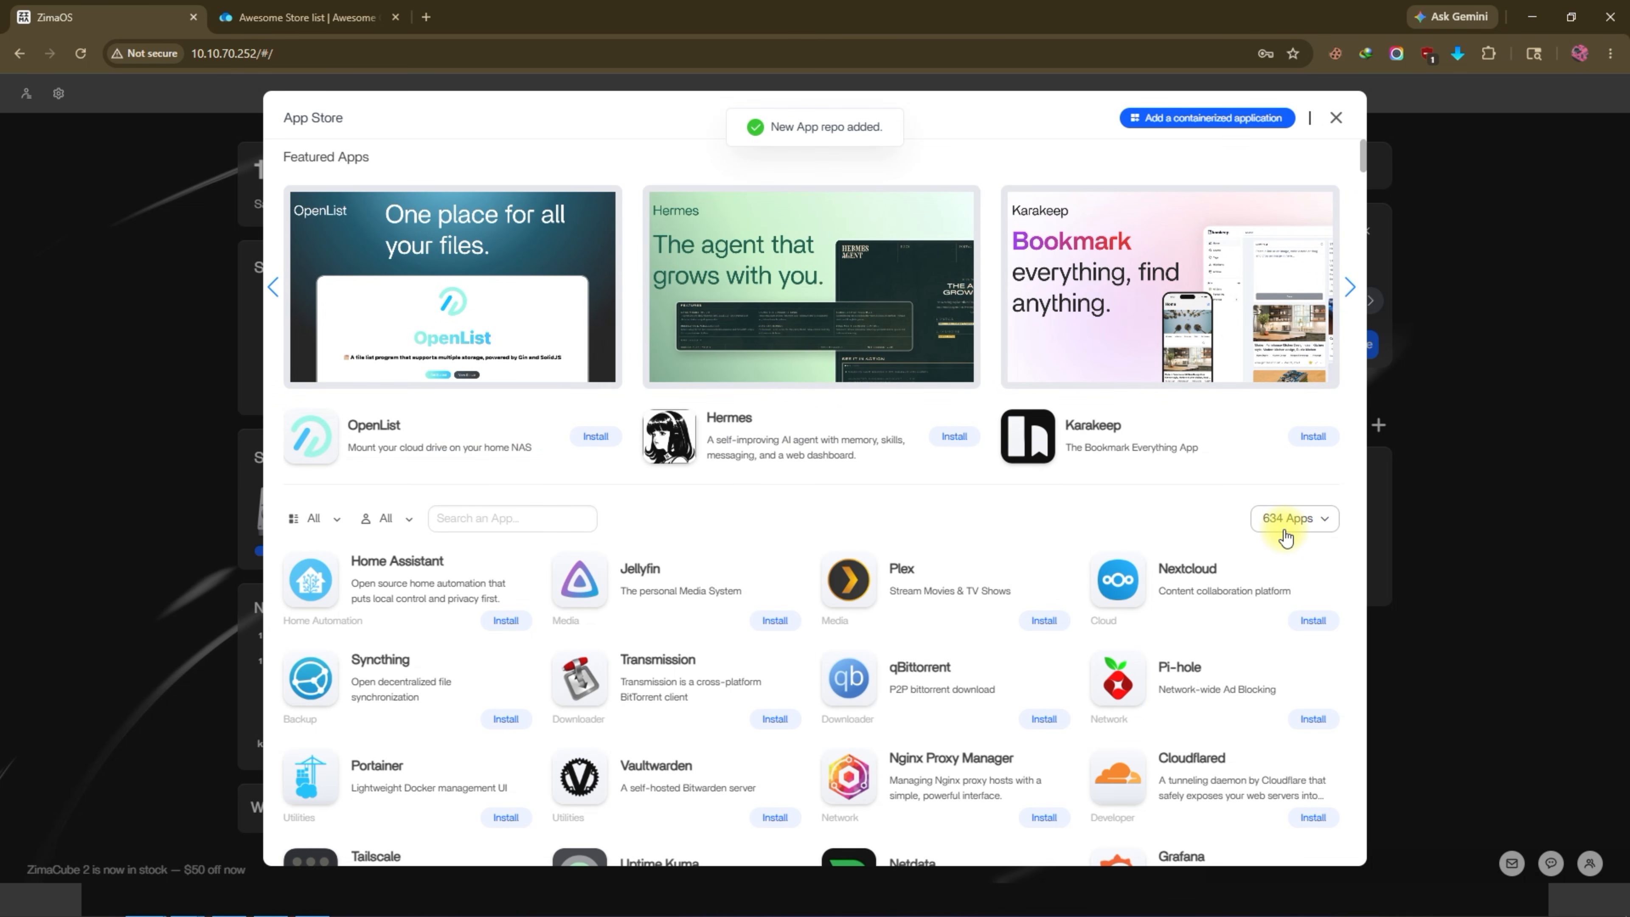
# Examine the apps available in the App Store and the other sources on the third-party store list.
pyautogui.scroll(-18, 876, 617)
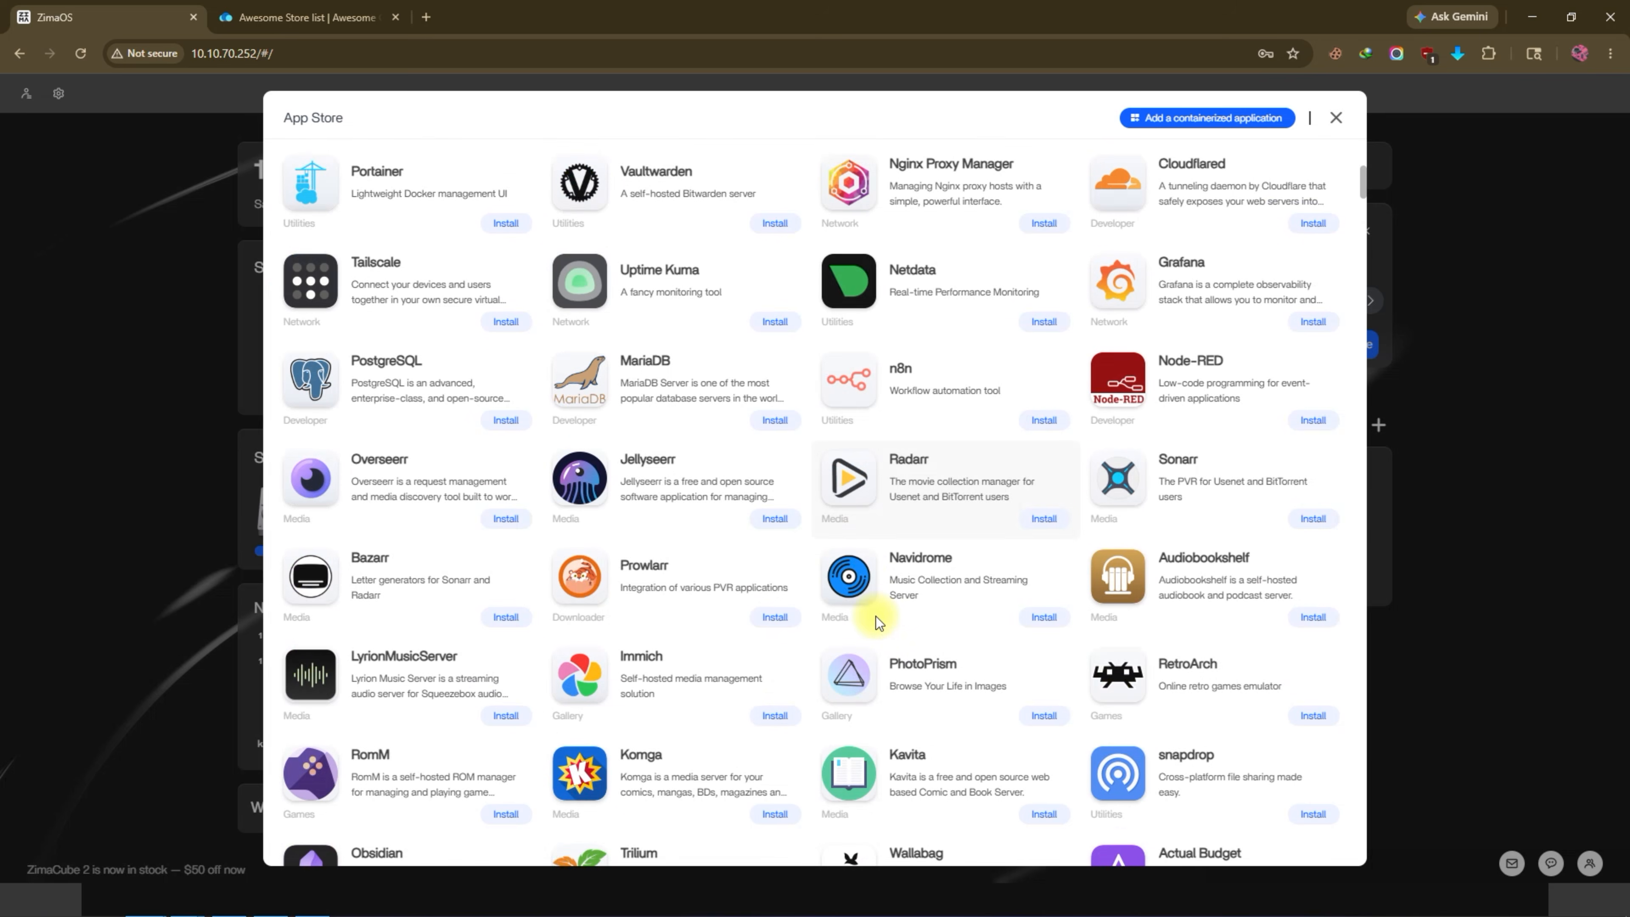
pyautogui.scroll(-8, 875, 616)
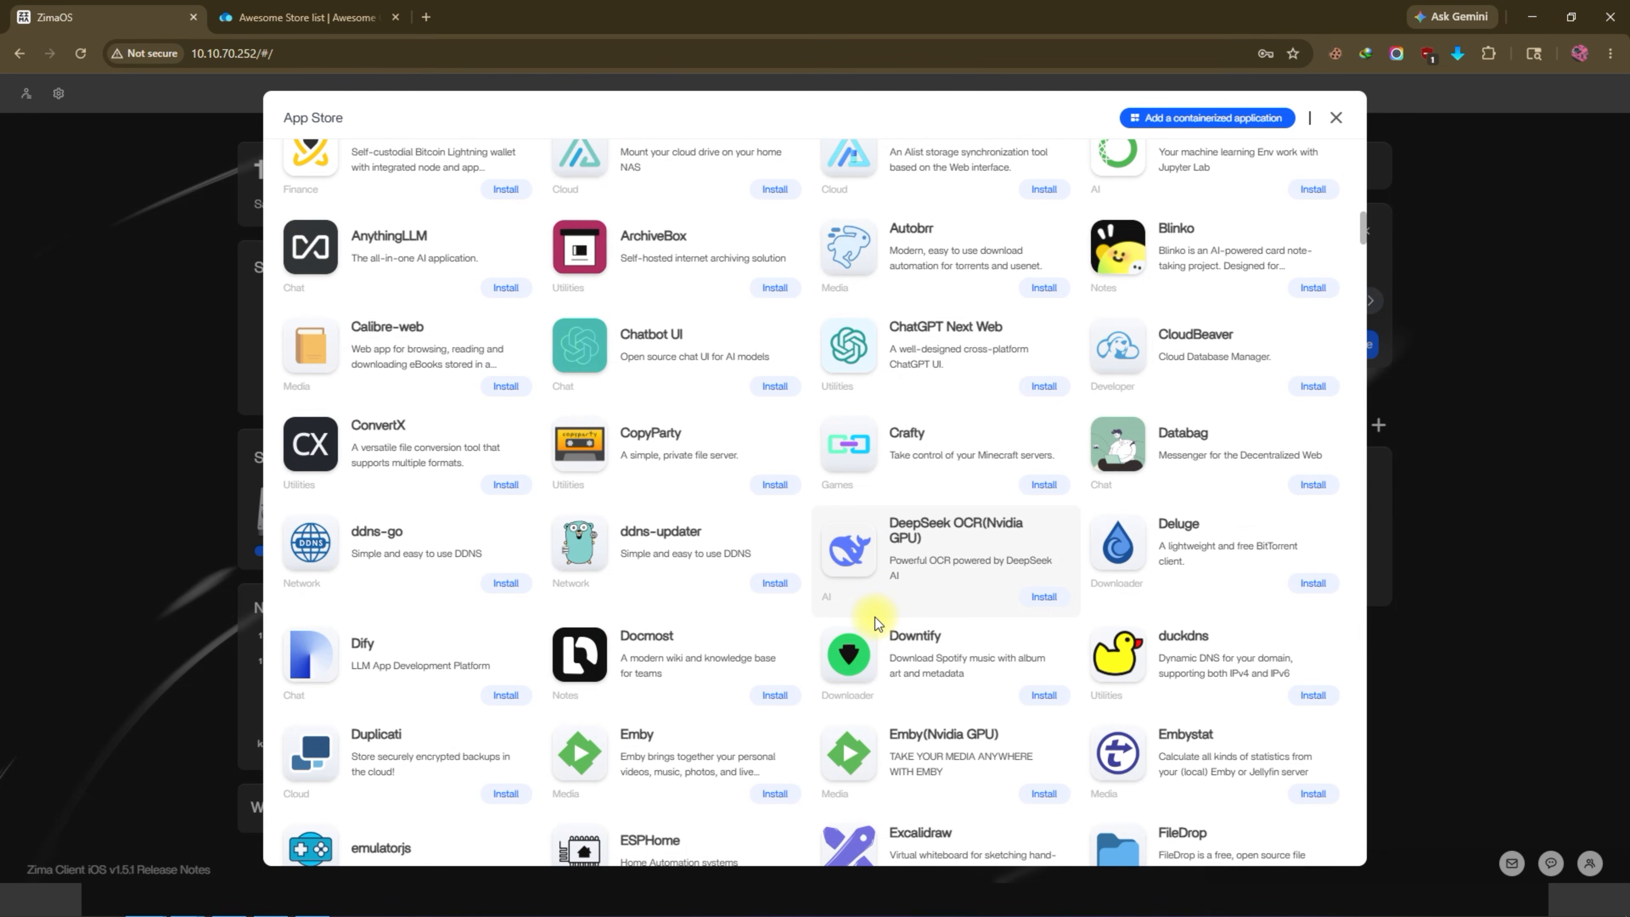
pyautogui.click(301, 17)
pyautogui.scroll(-5, 870, 594)
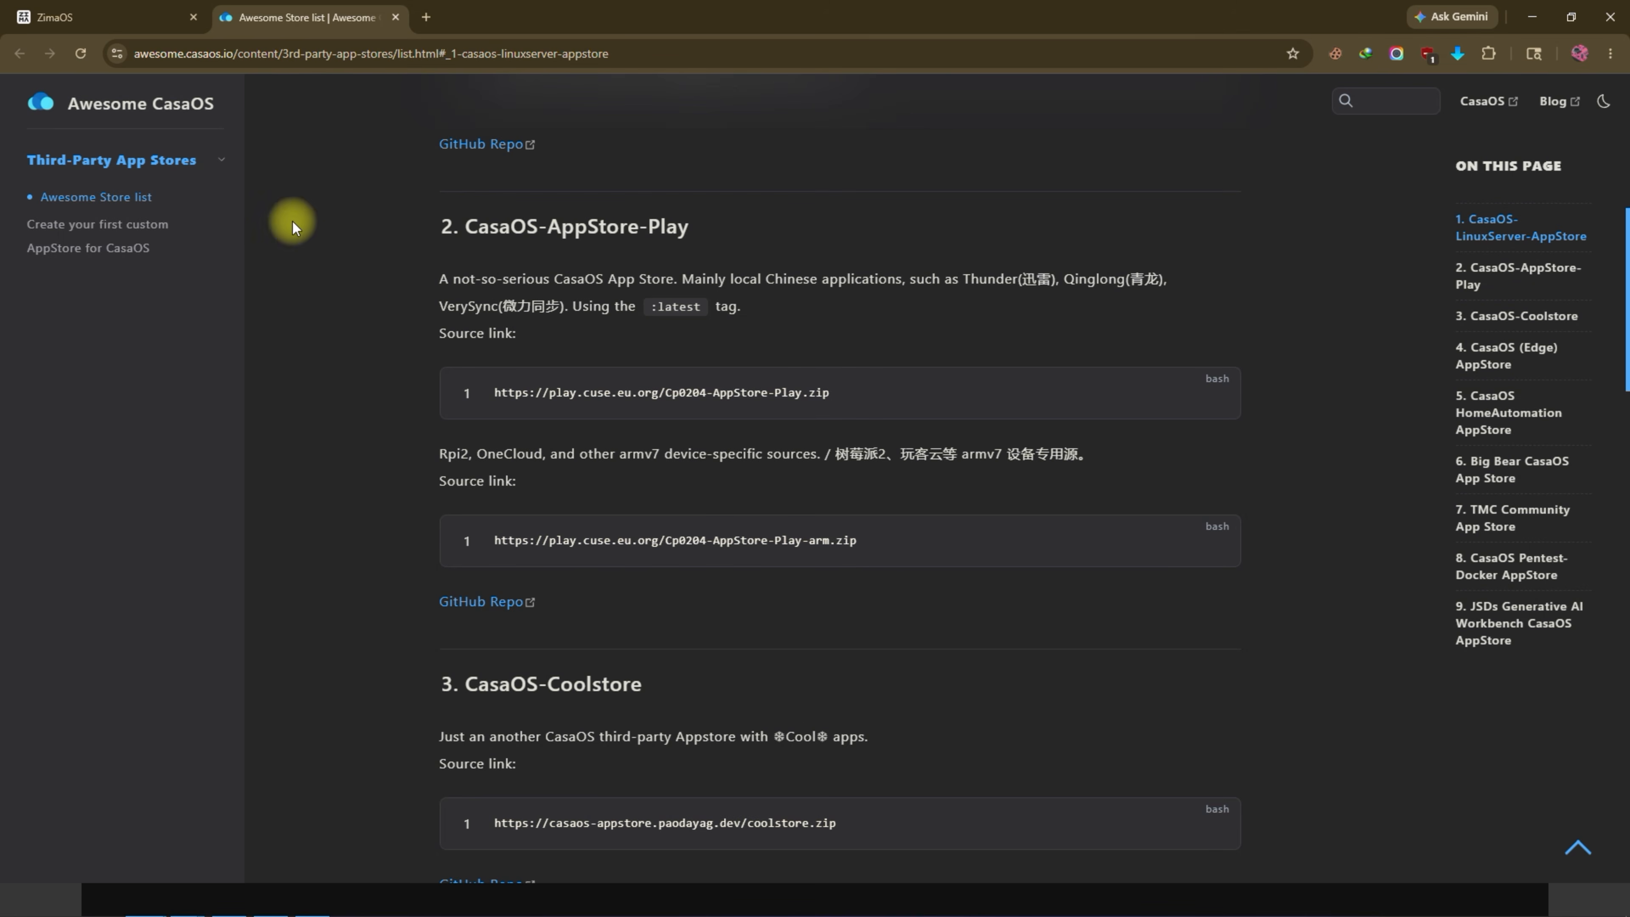
pyautogui.click(97, 18)
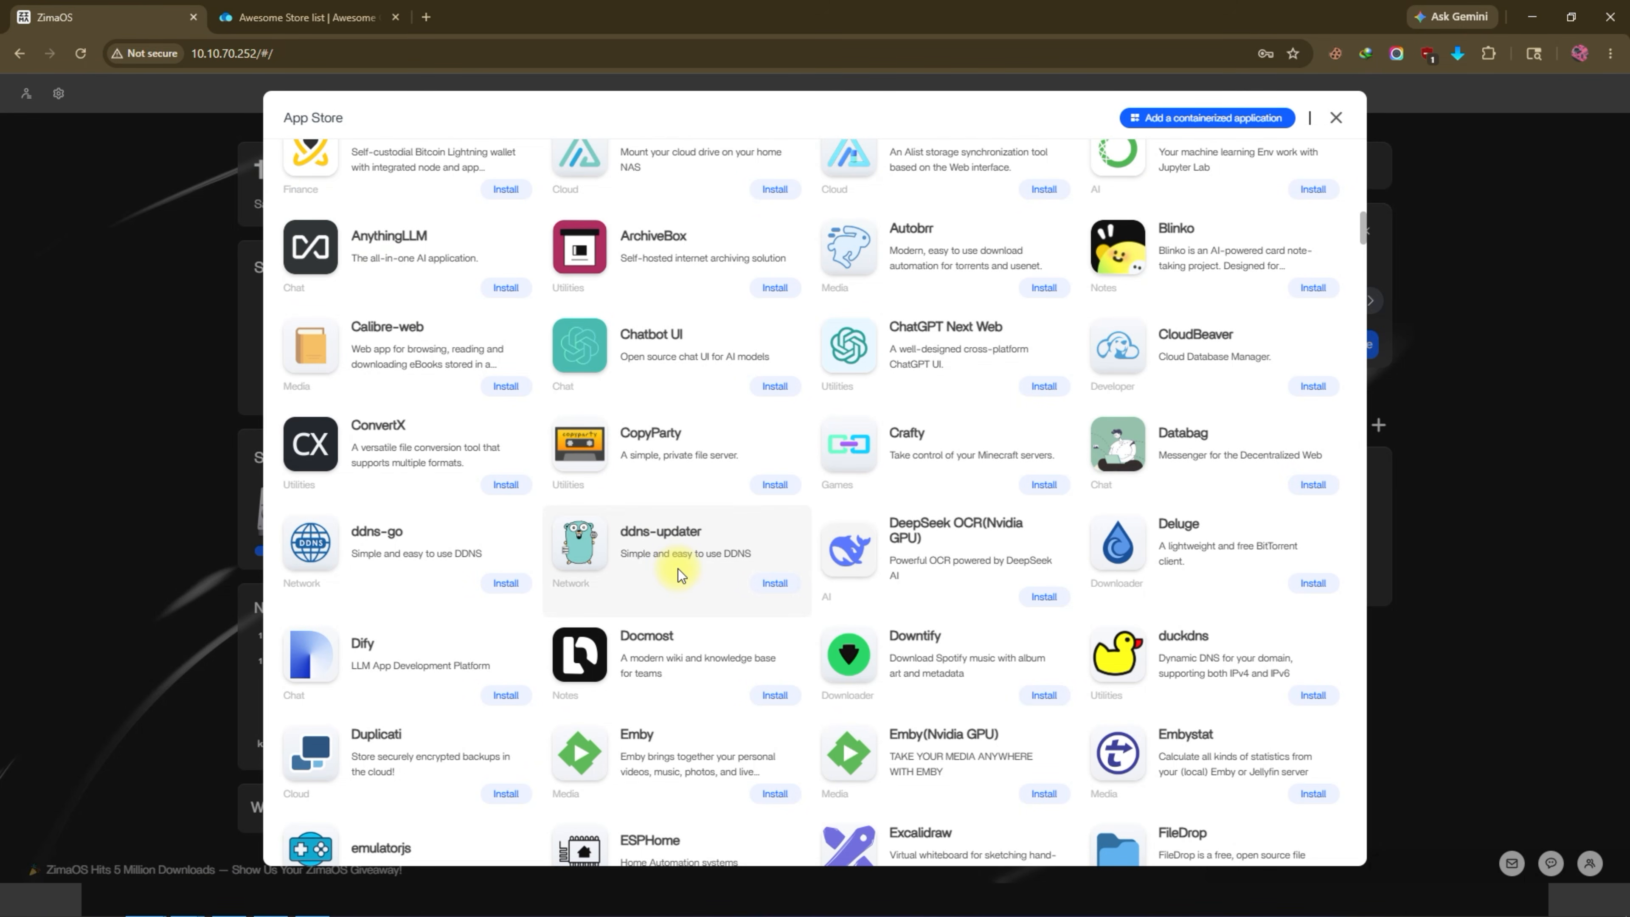
pyautogui.scroll(-3, 680, 574)
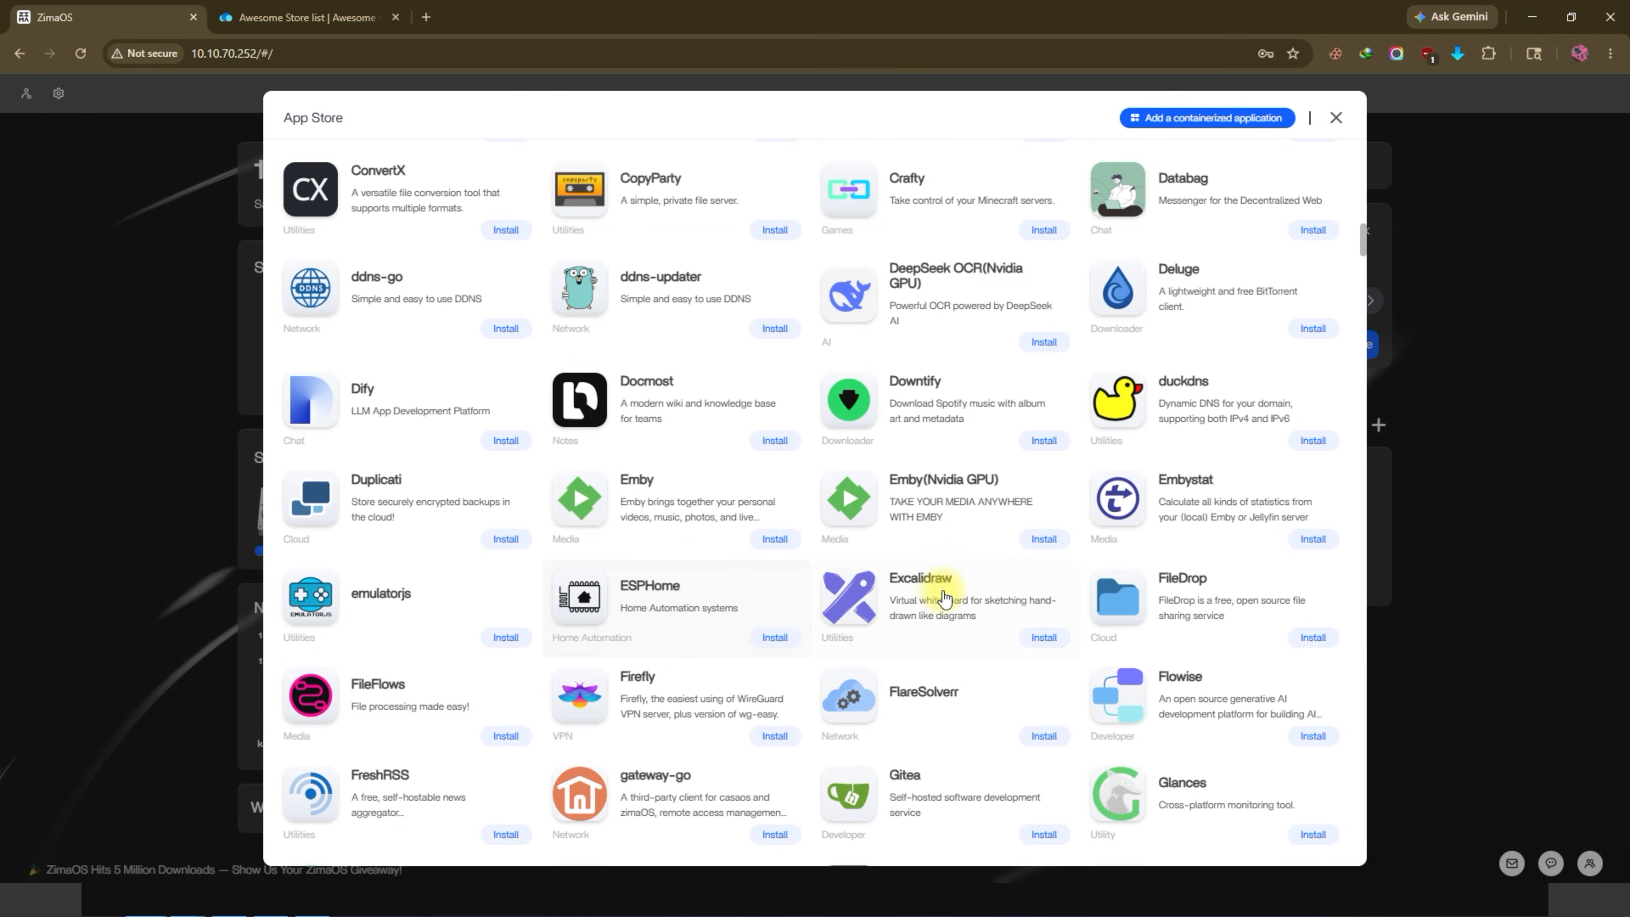
pyautogui.scroll(-2, 533, 551)
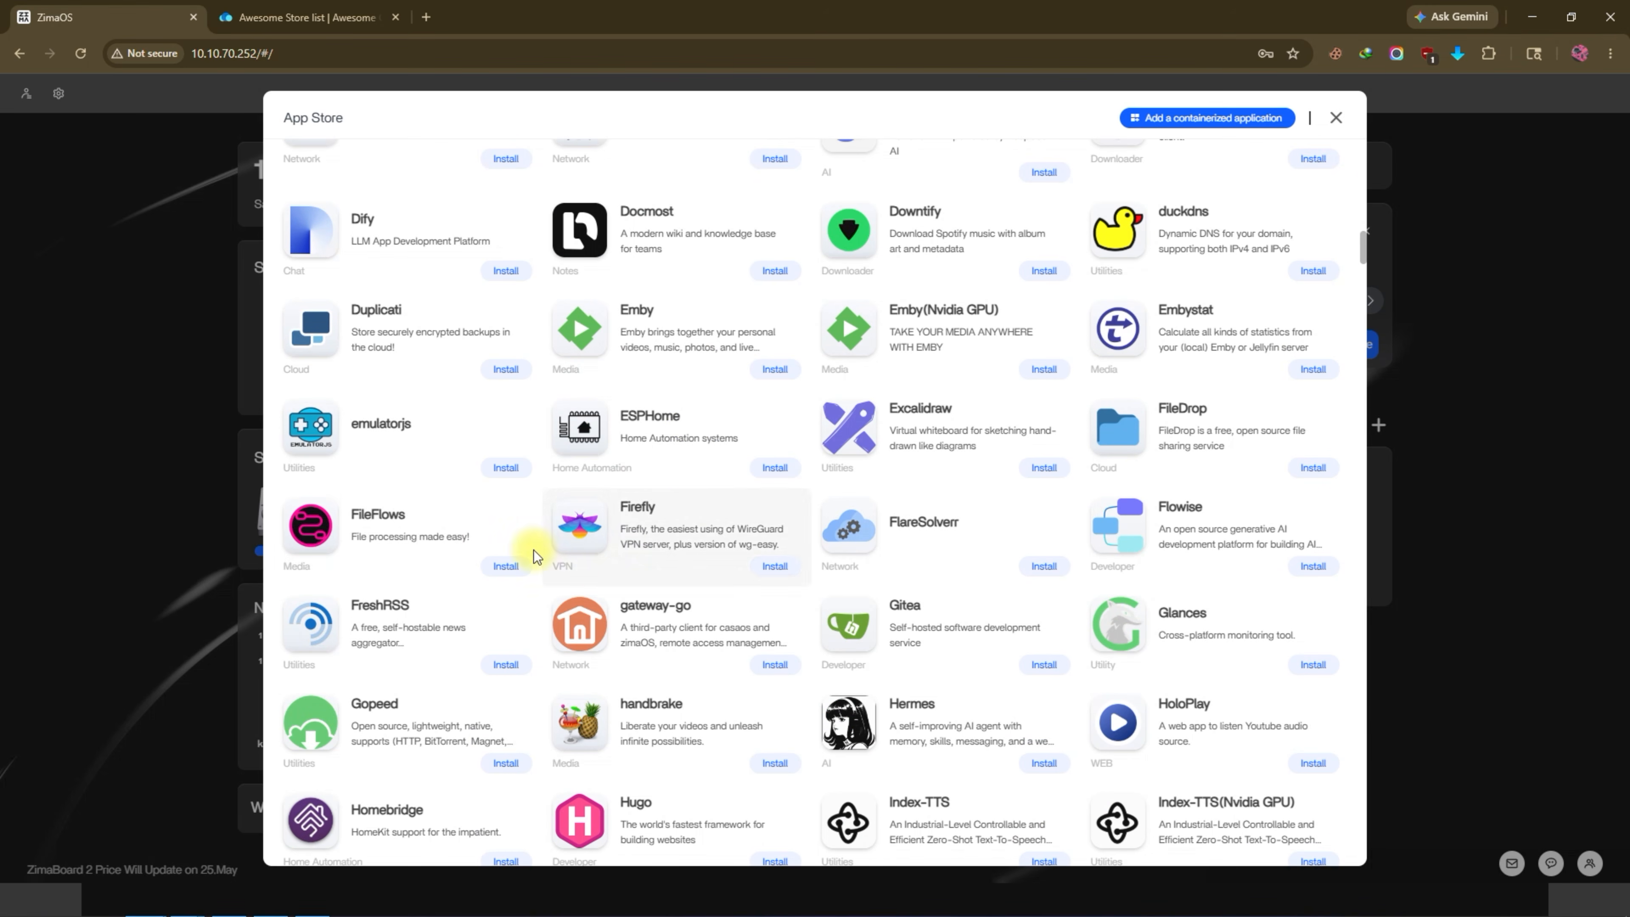
pyautogui.scroll(-5, 417, 625)
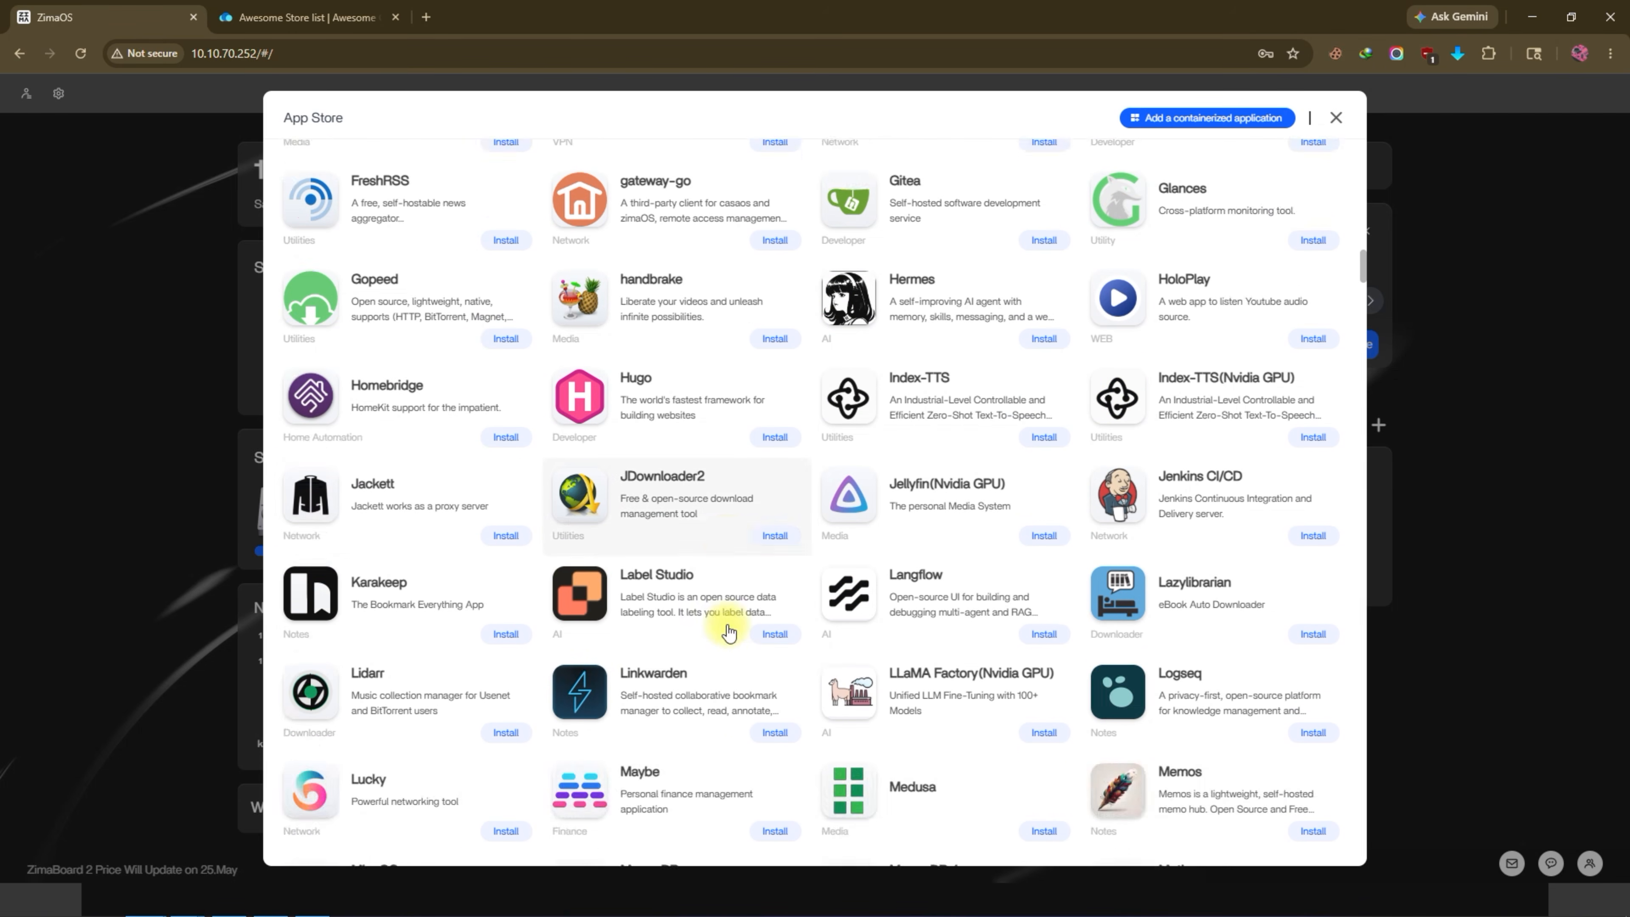
pyautogui.scroll(-5, 727, 624)
pyautogui.scroll(-4, 713, 642)
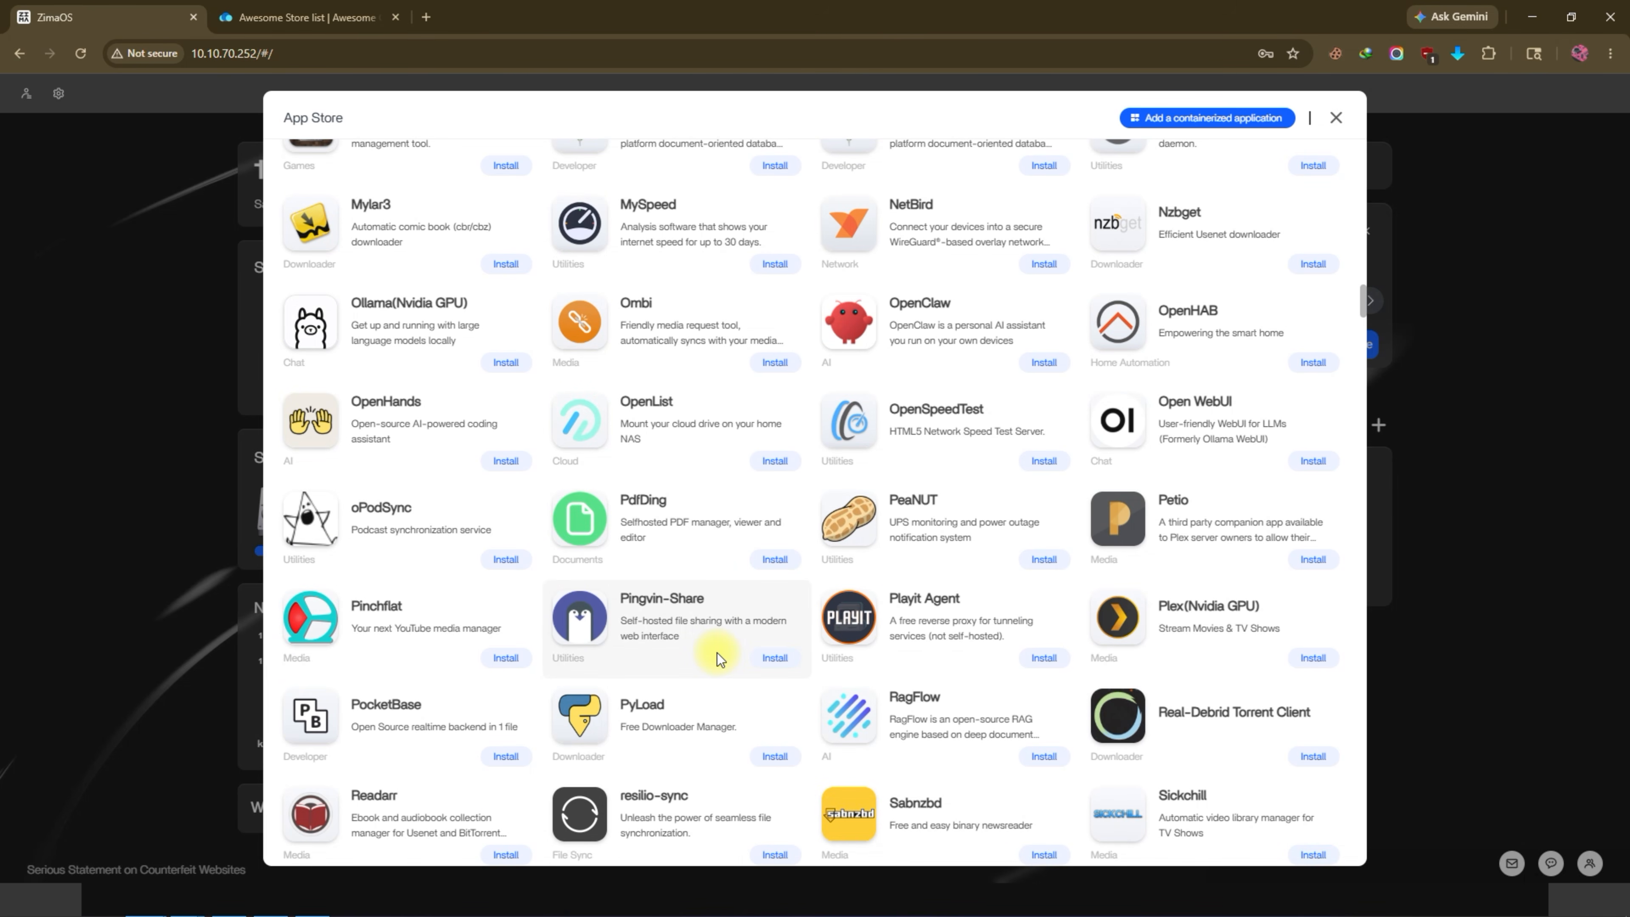
pyautogui.scroll(-4, 717, 653)
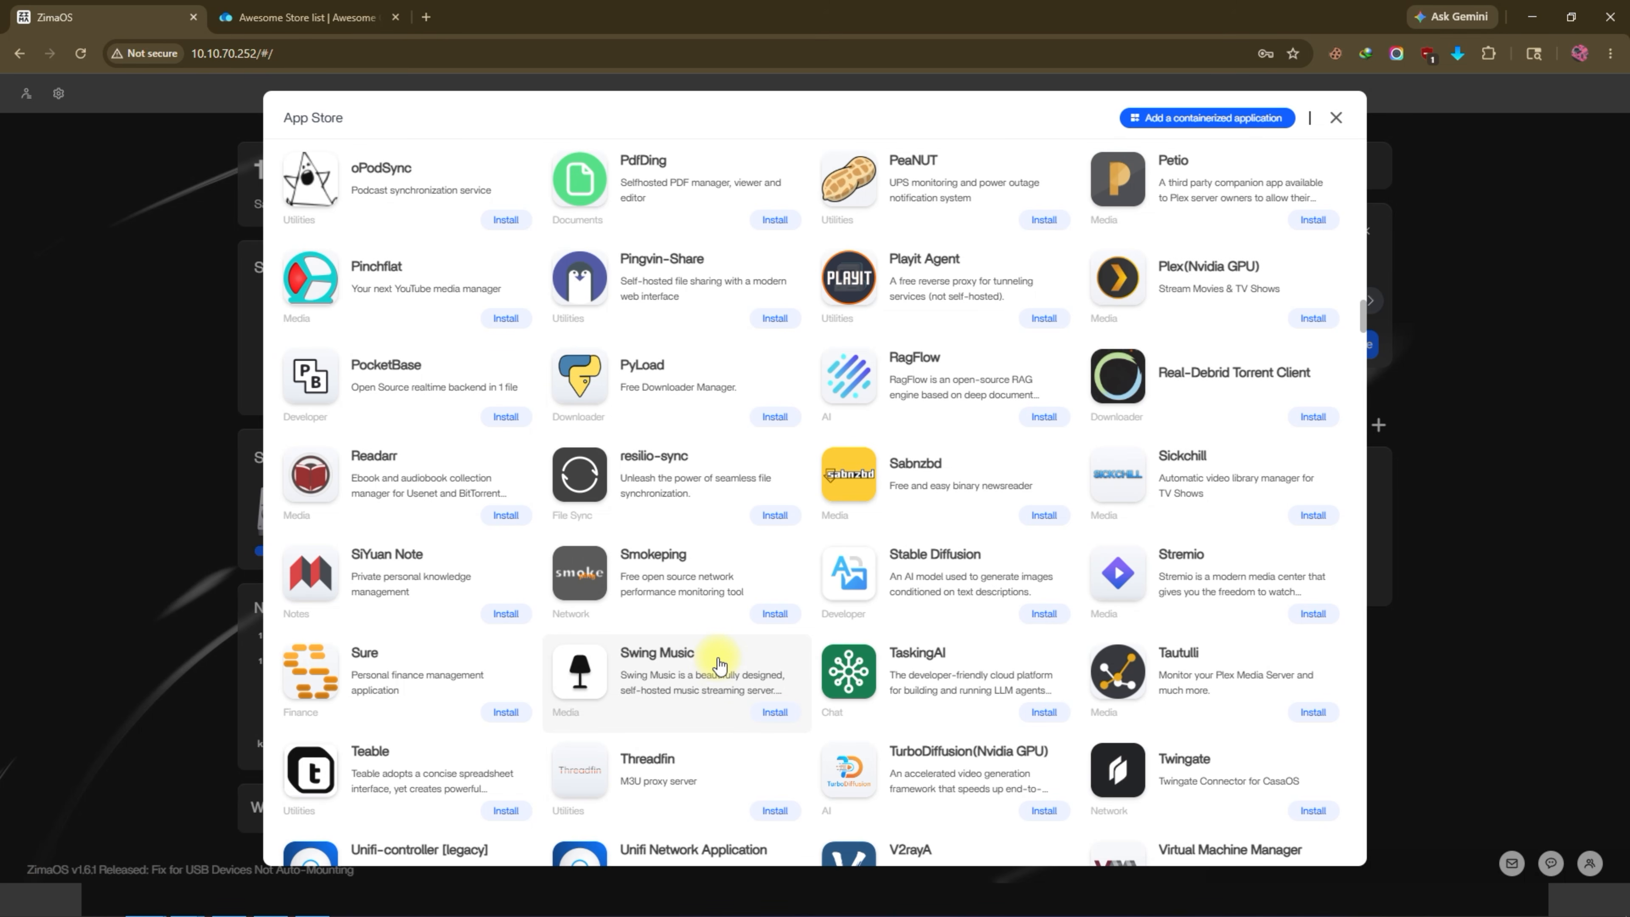
pyautogui.scroll(20, 720, 681)
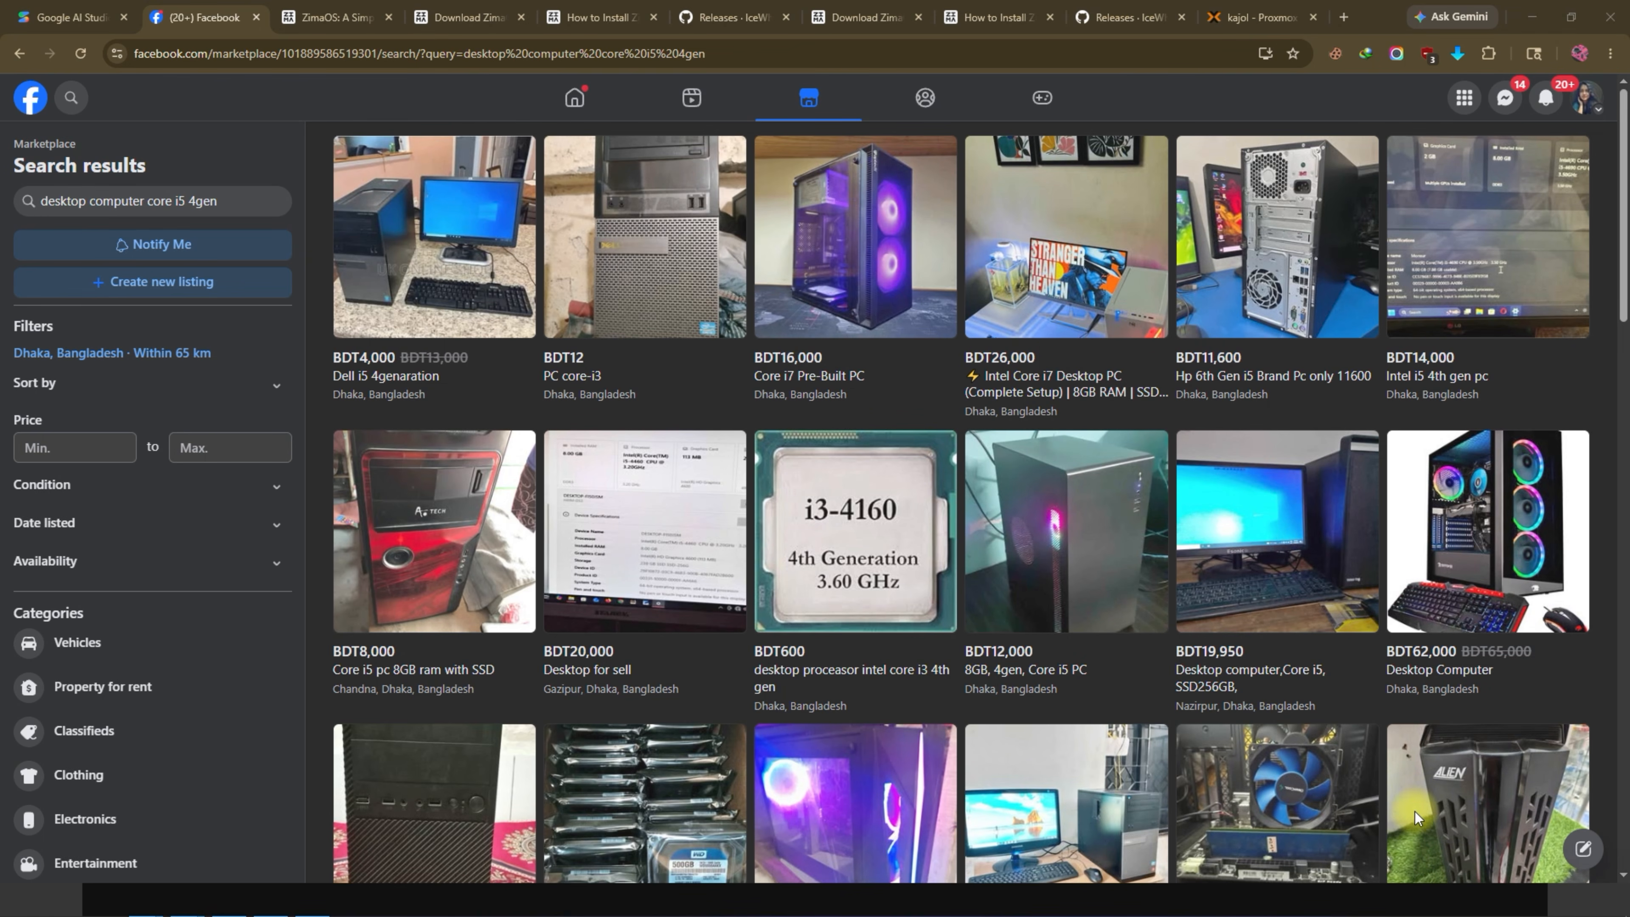
# In Facebook Marketplace, view the PC core-i3 listing among the "desktop computer core i5 4gen" results and return to the results.
pyautogui.moveTo(16, 173)
pyautogui.mouseDown()
pyautogui.moveTo(248, 233)
pyautogui.moveTo(277, 224)
pyautogui.mouseUp()
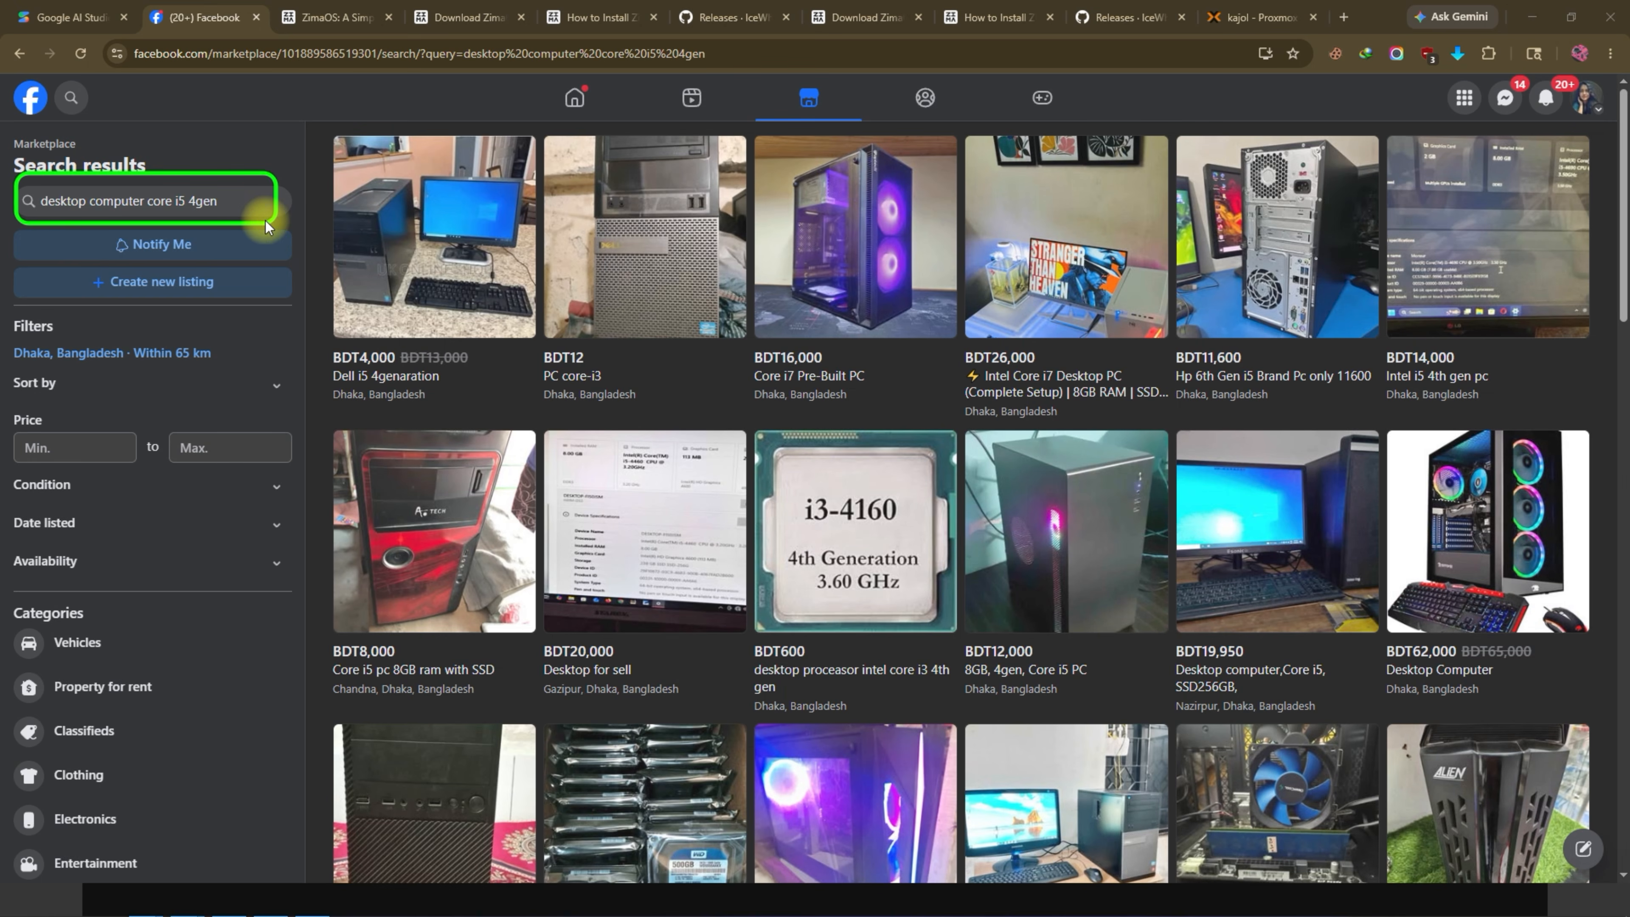
pyautogui.click(1450, 871)
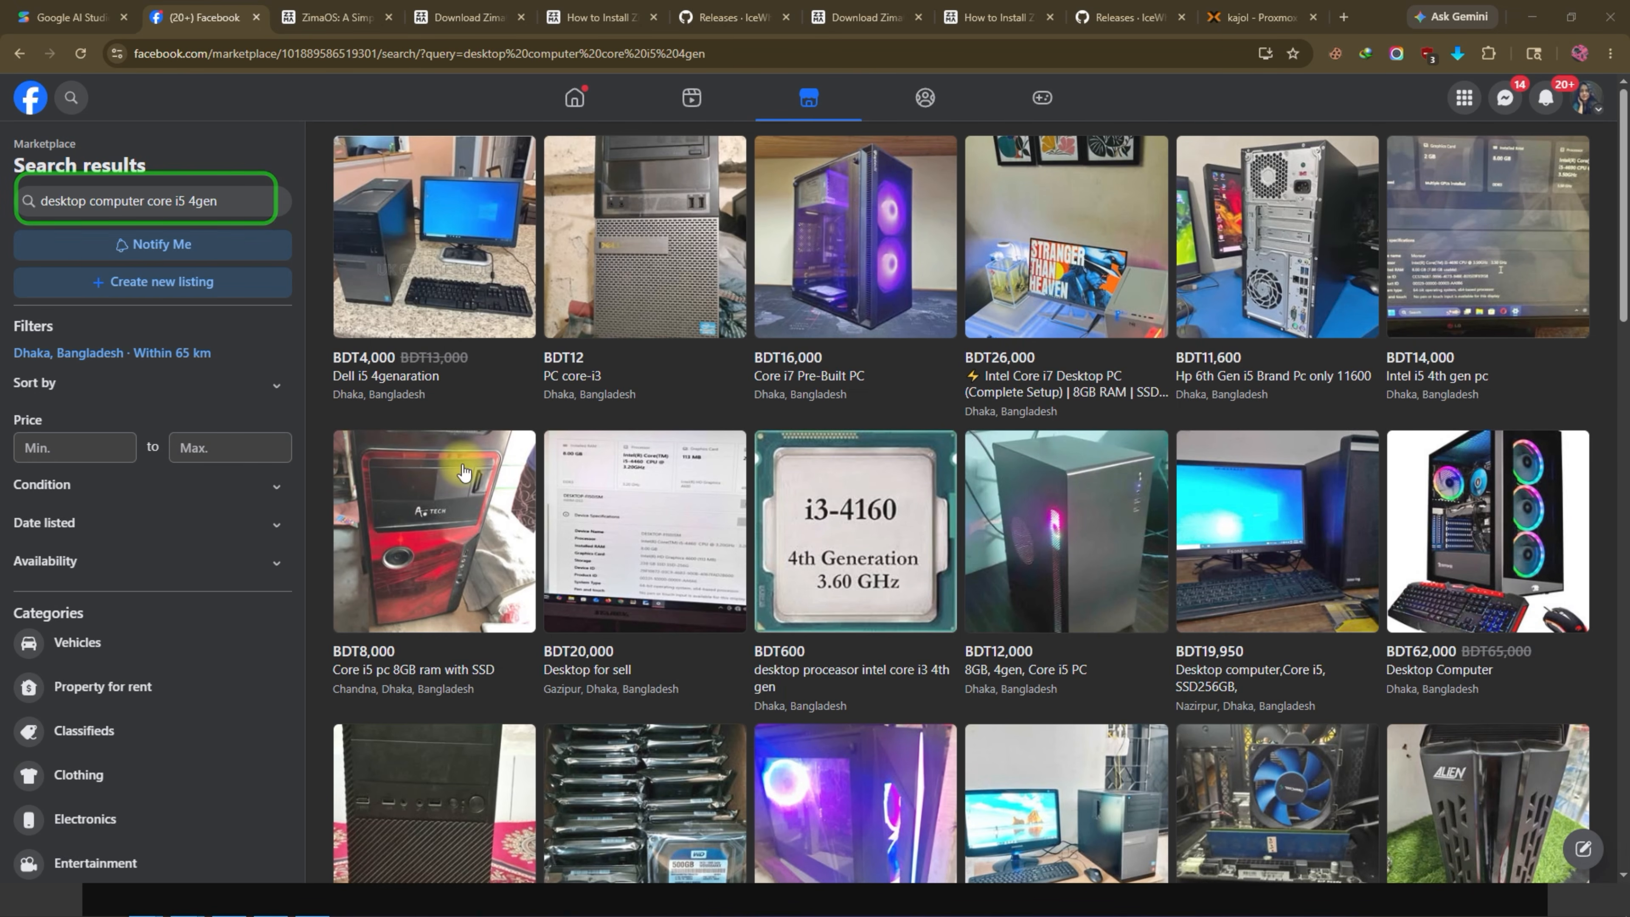
pyautogui.click(652, 281)
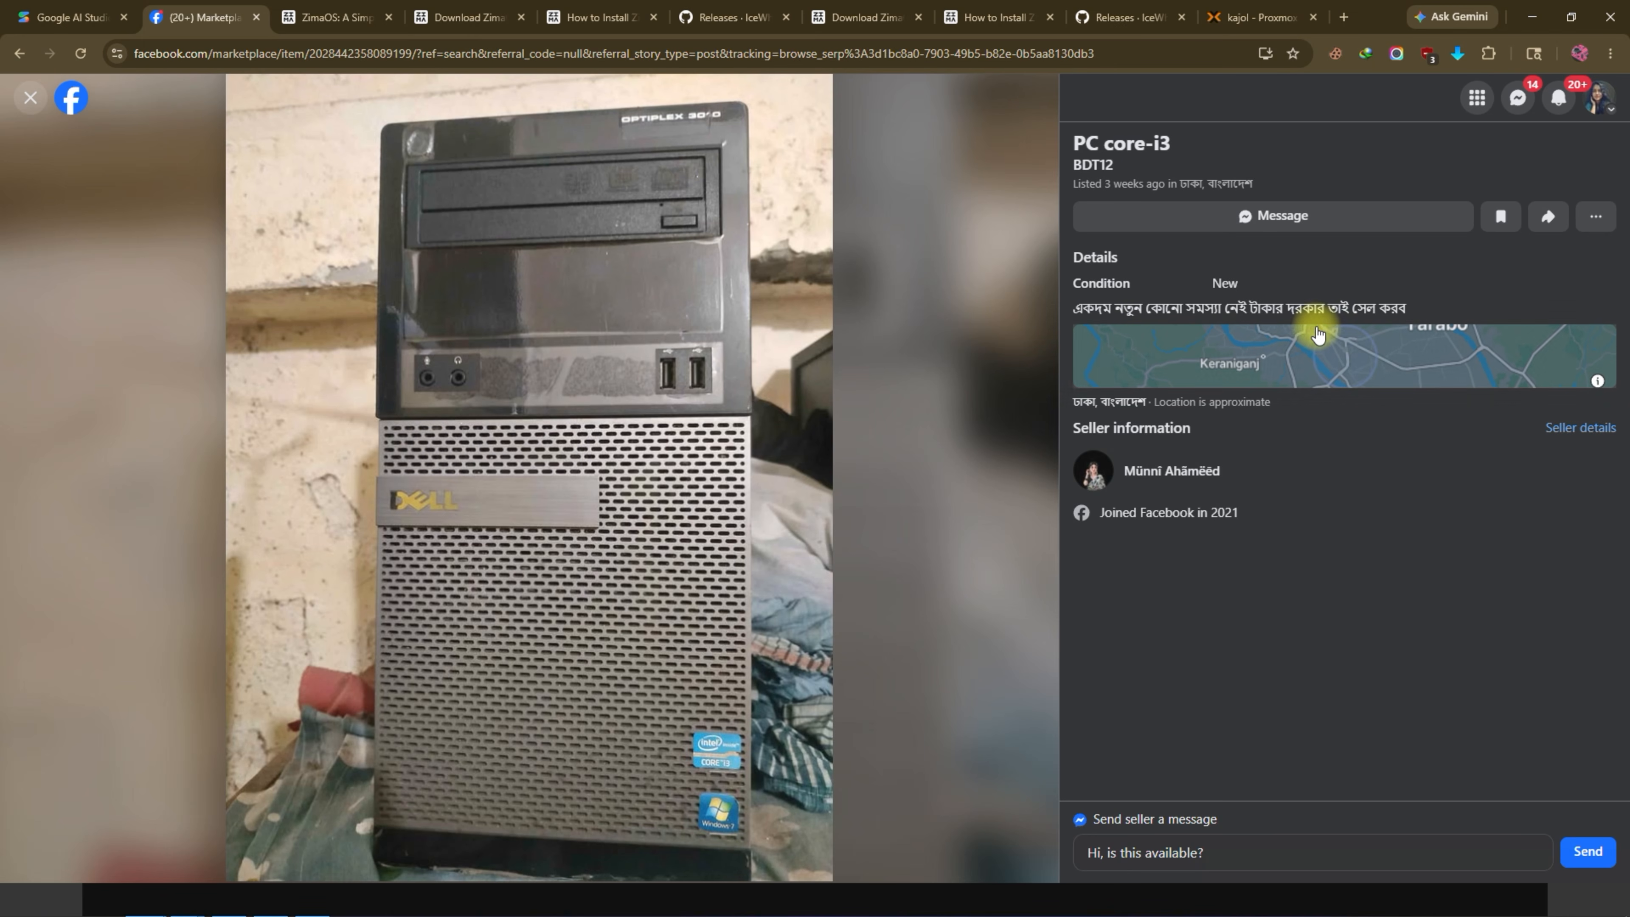
pyautogui.click(32, 105)
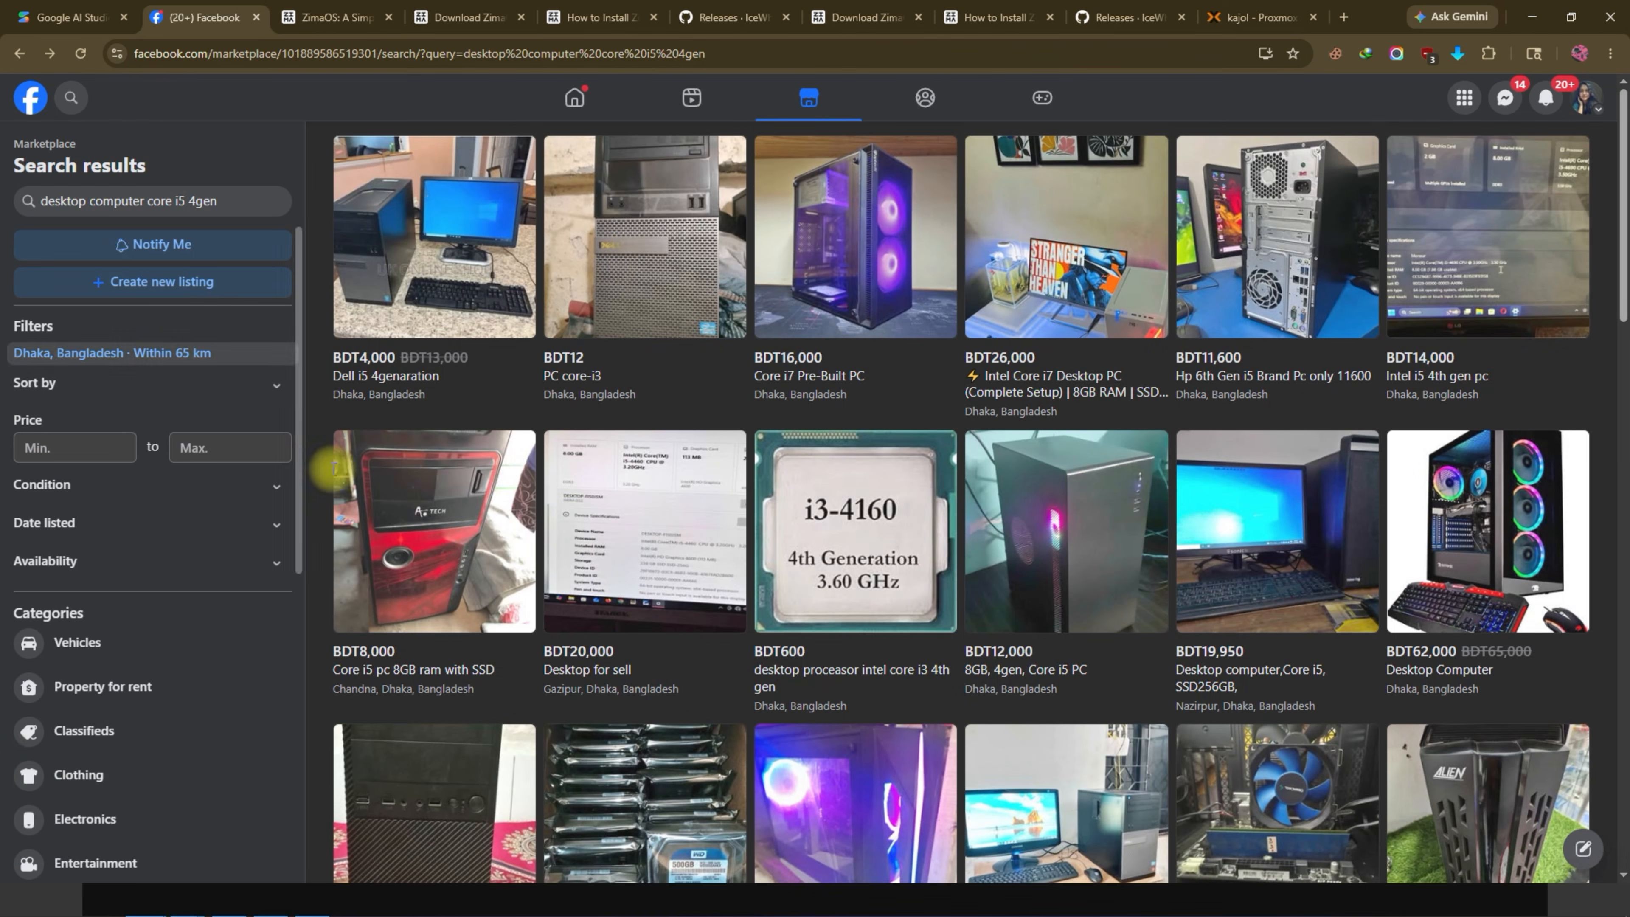
# View the "Intel core i5 3rd 8gb ss120gb" listing's details and return to the search results.
pyautogui.scroll(-6, 392, 497)
pyautogui.click(392, 497)
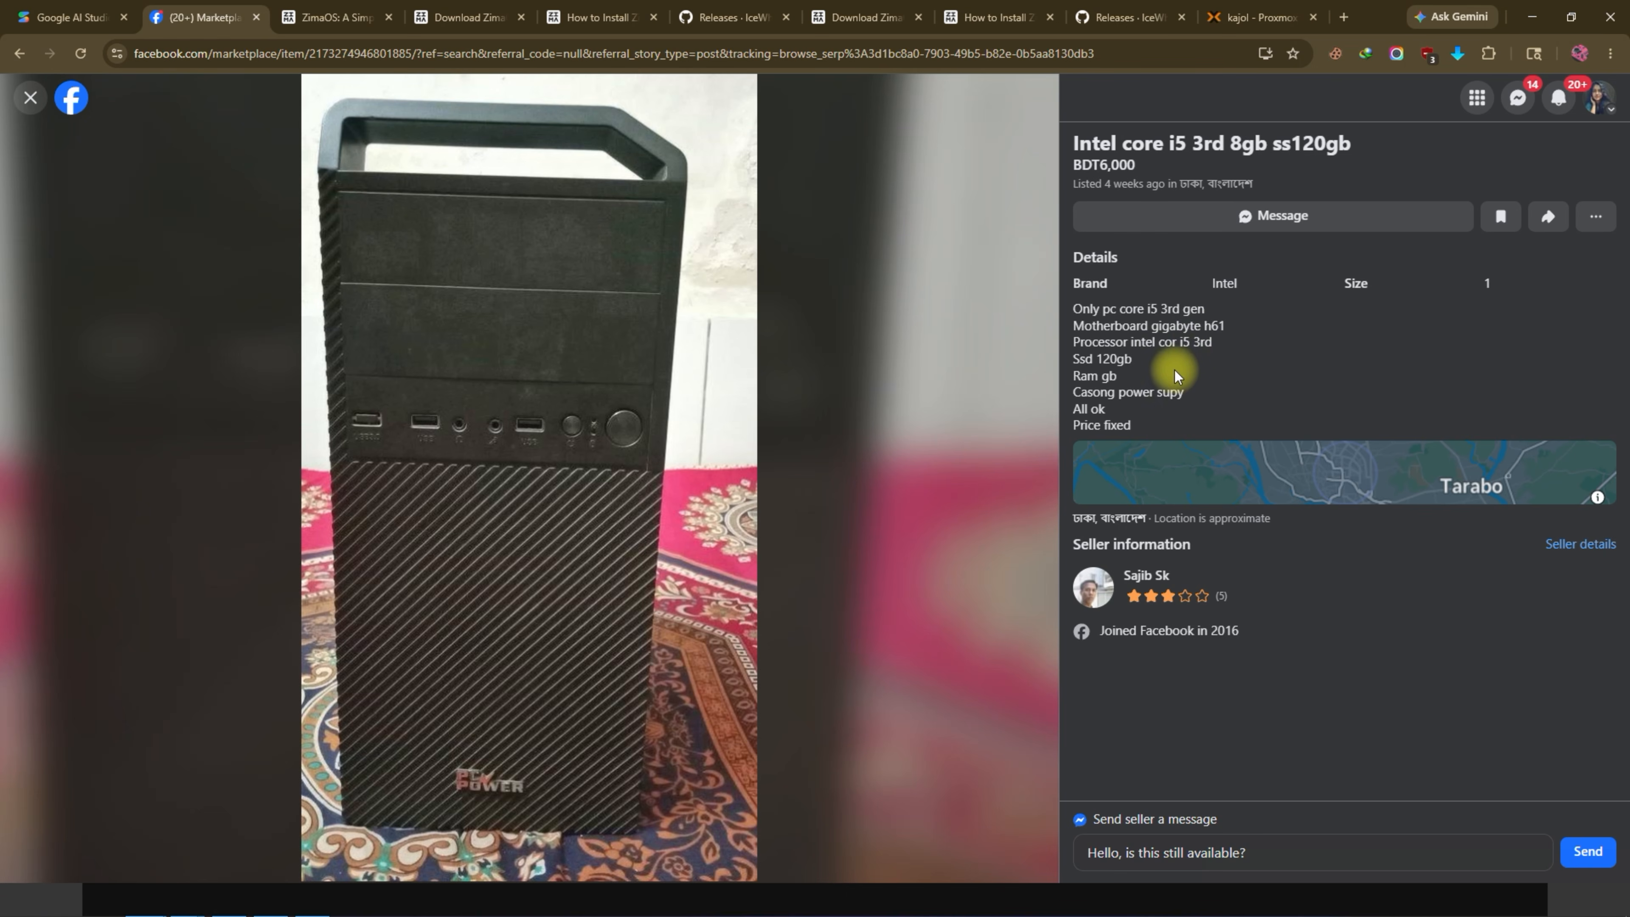
pyautogui.click(30, 99)
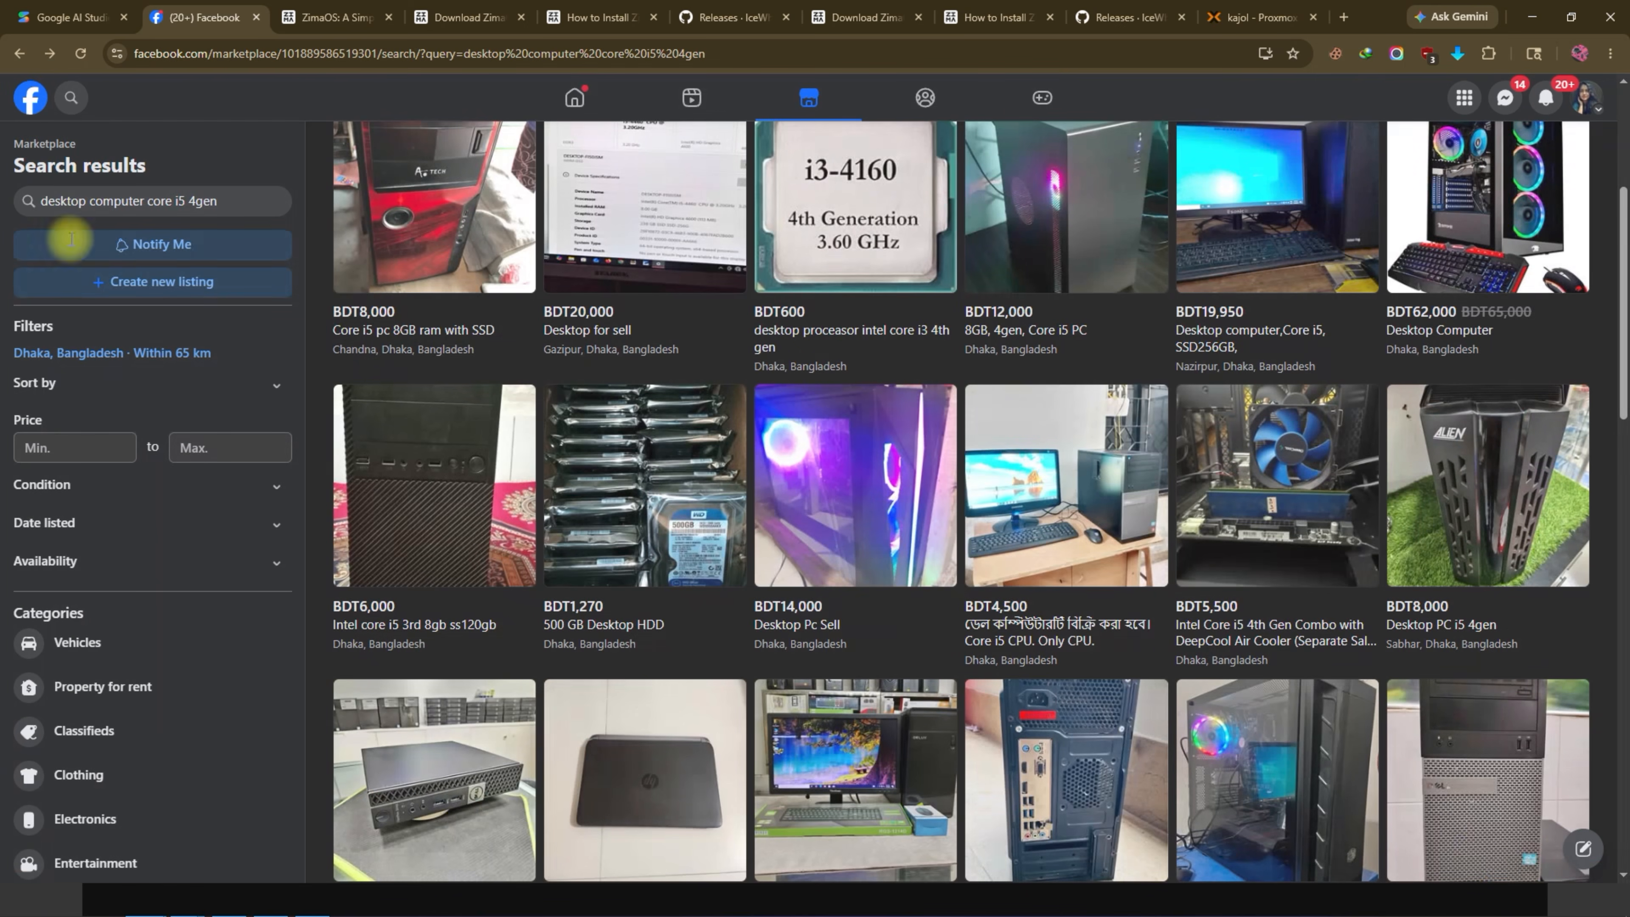
# View the details and second photo of the BDT10,500 "PC for sale" listing, and return to the results.
pyautogui.scroll(-1, 892, 527)
pyautogui.scroll(-4, 896, 536)
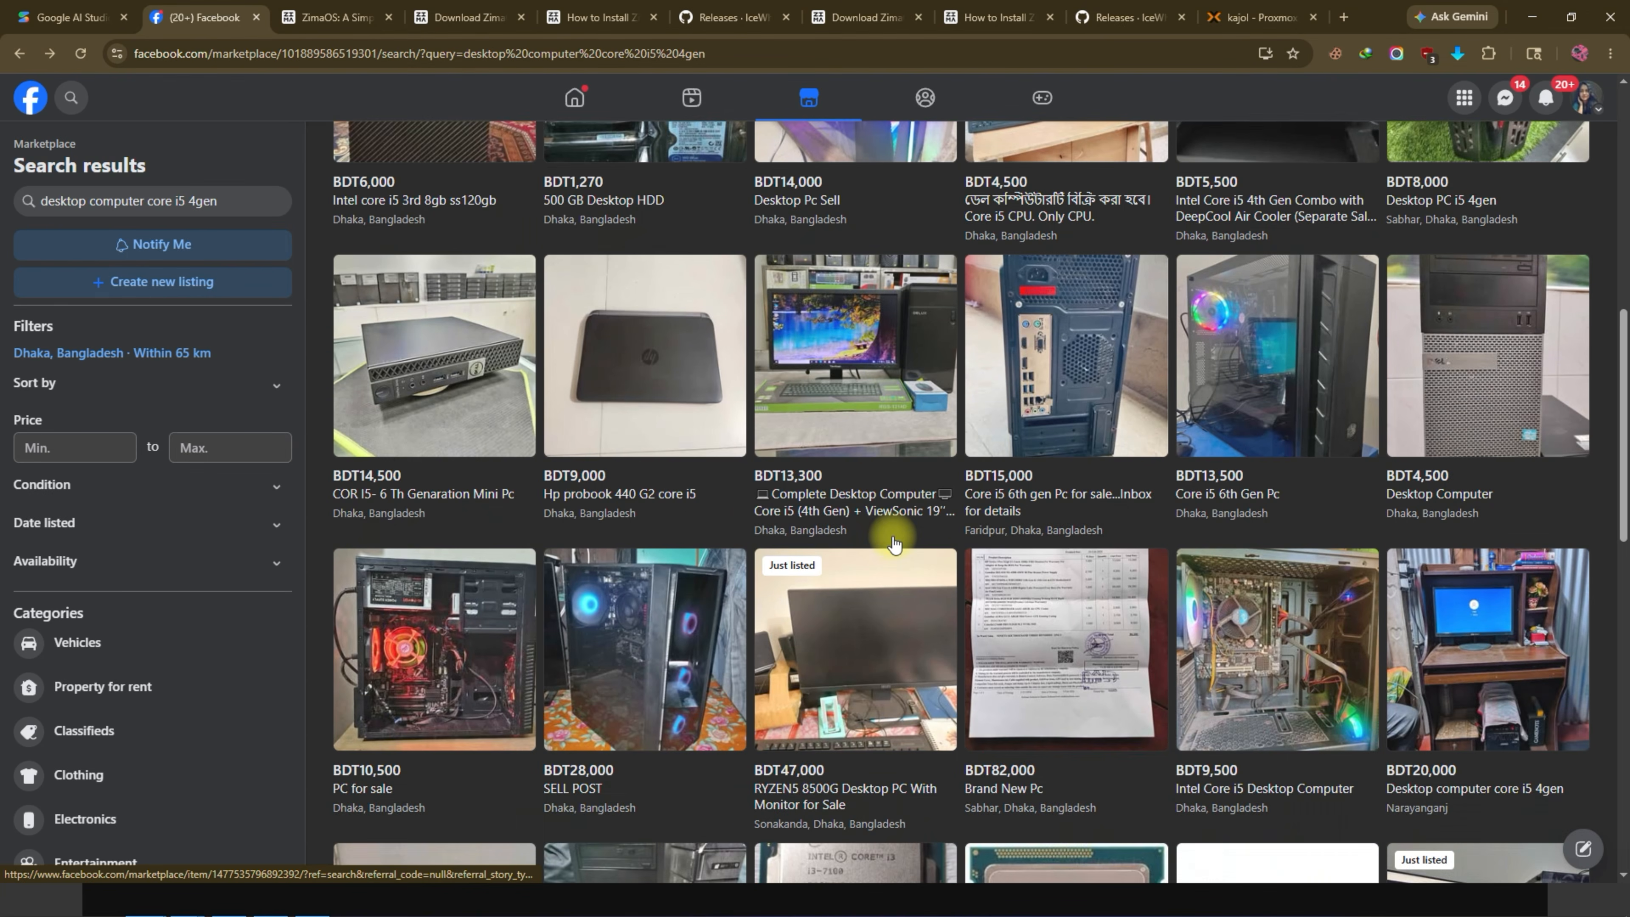
pyautogui.click(457, 564)
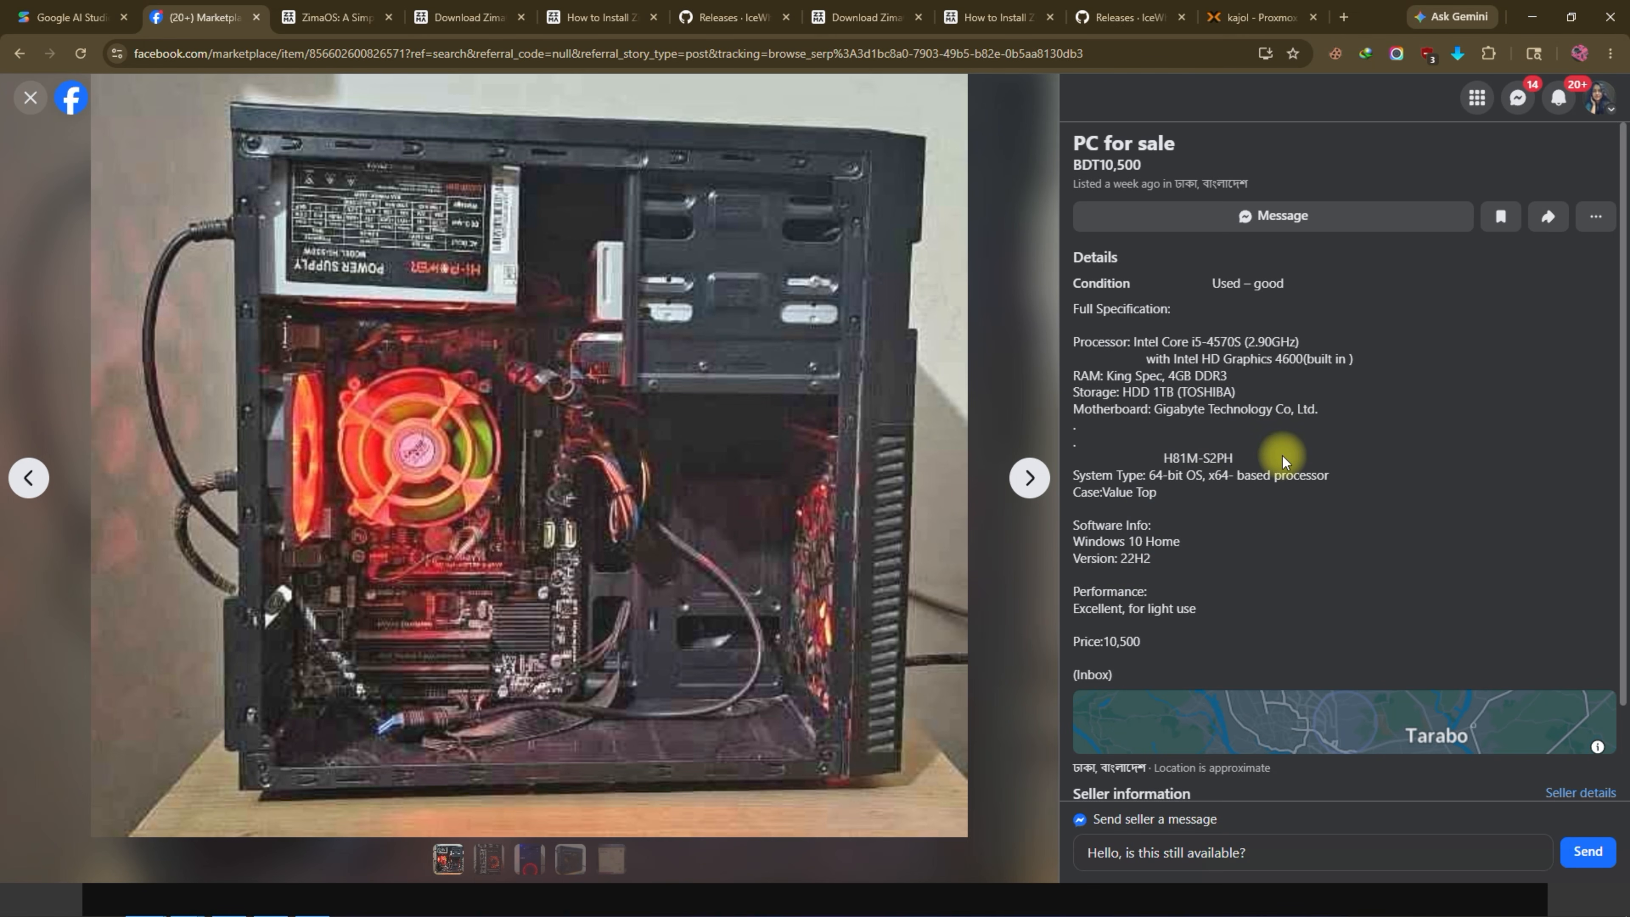
pyautogui.click(1027, 478)
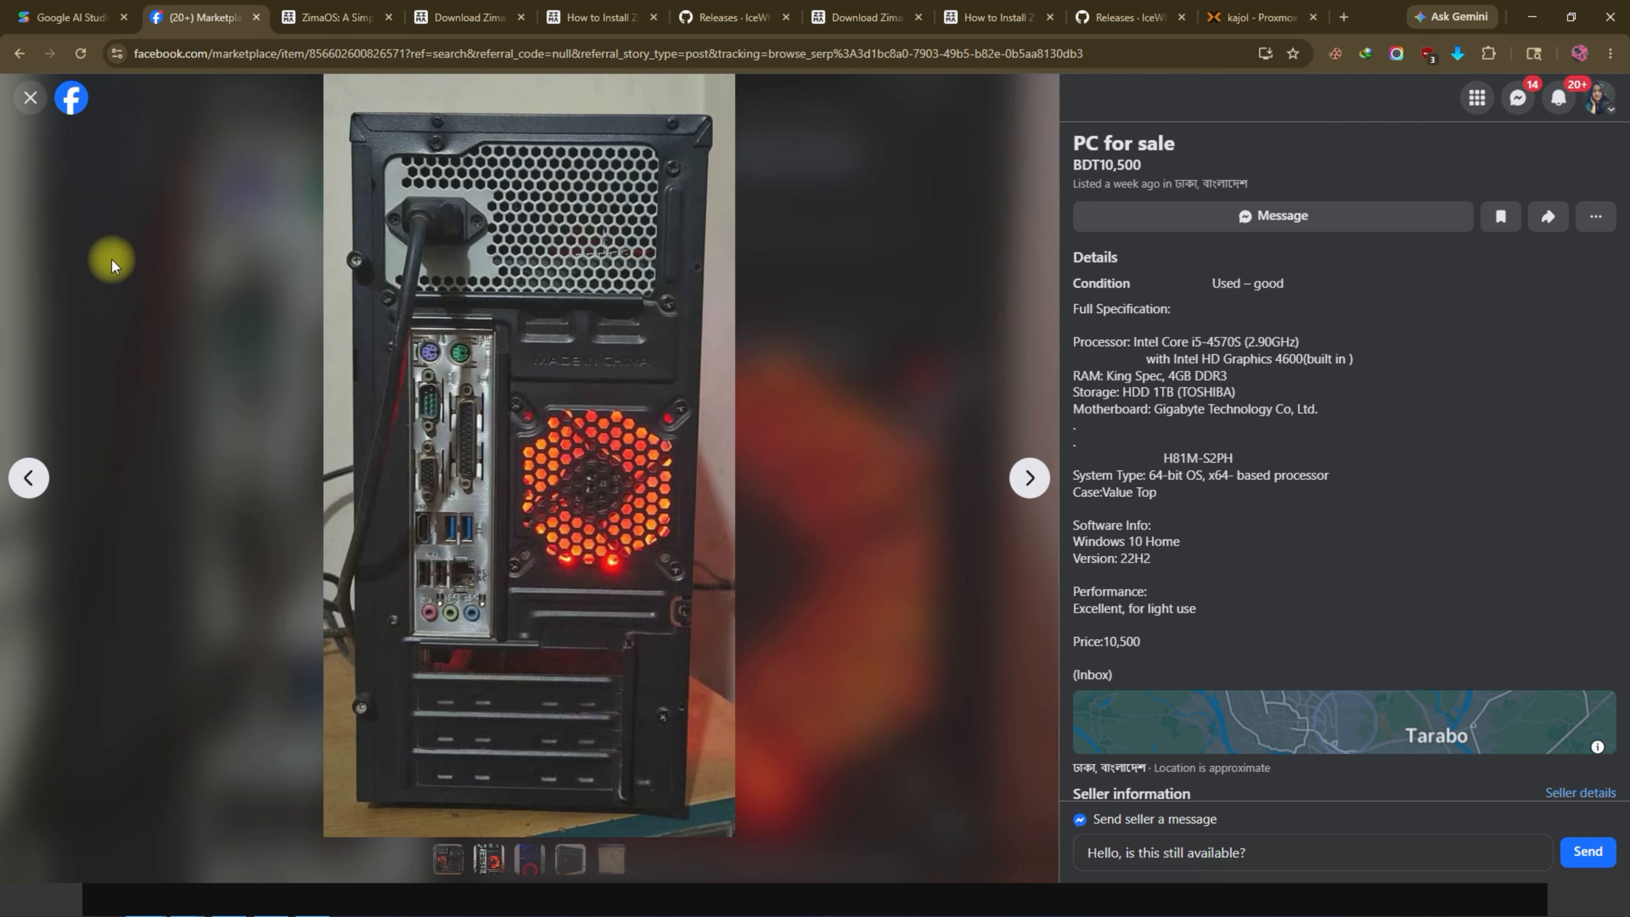
pyautogui.click(30, 98)
# View the "Dell Core i5 3rd Gen hdd 500gb 8gb ram" listing's details and return to the search results.
pyautogui.scroll(-2, 789, 584)
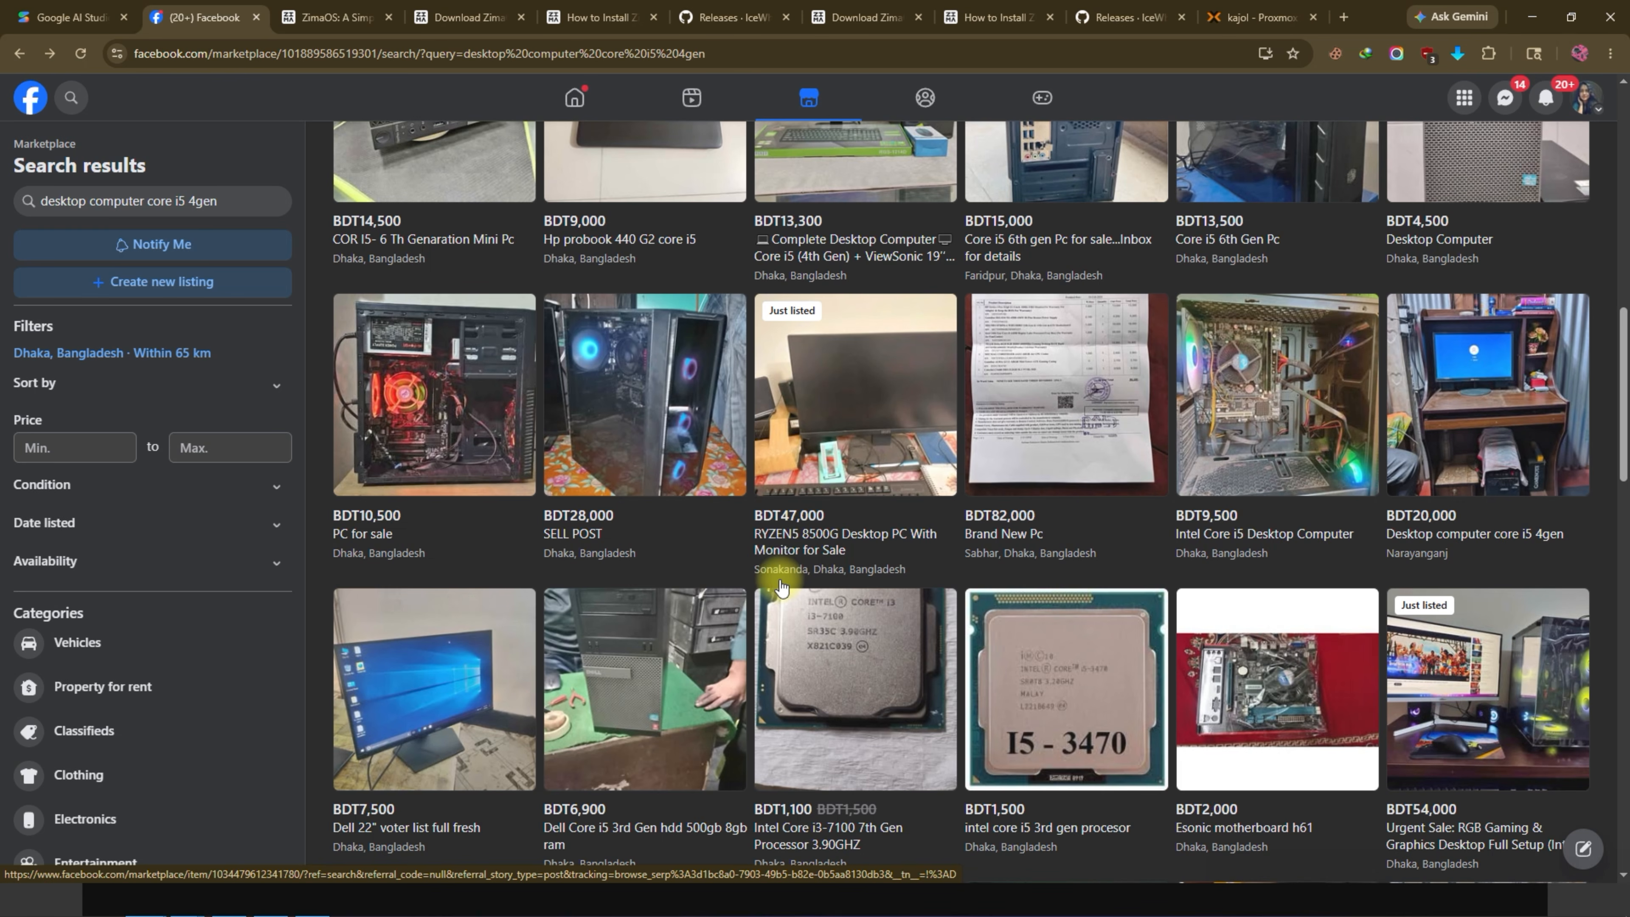
pyautogui.click(612, 700)
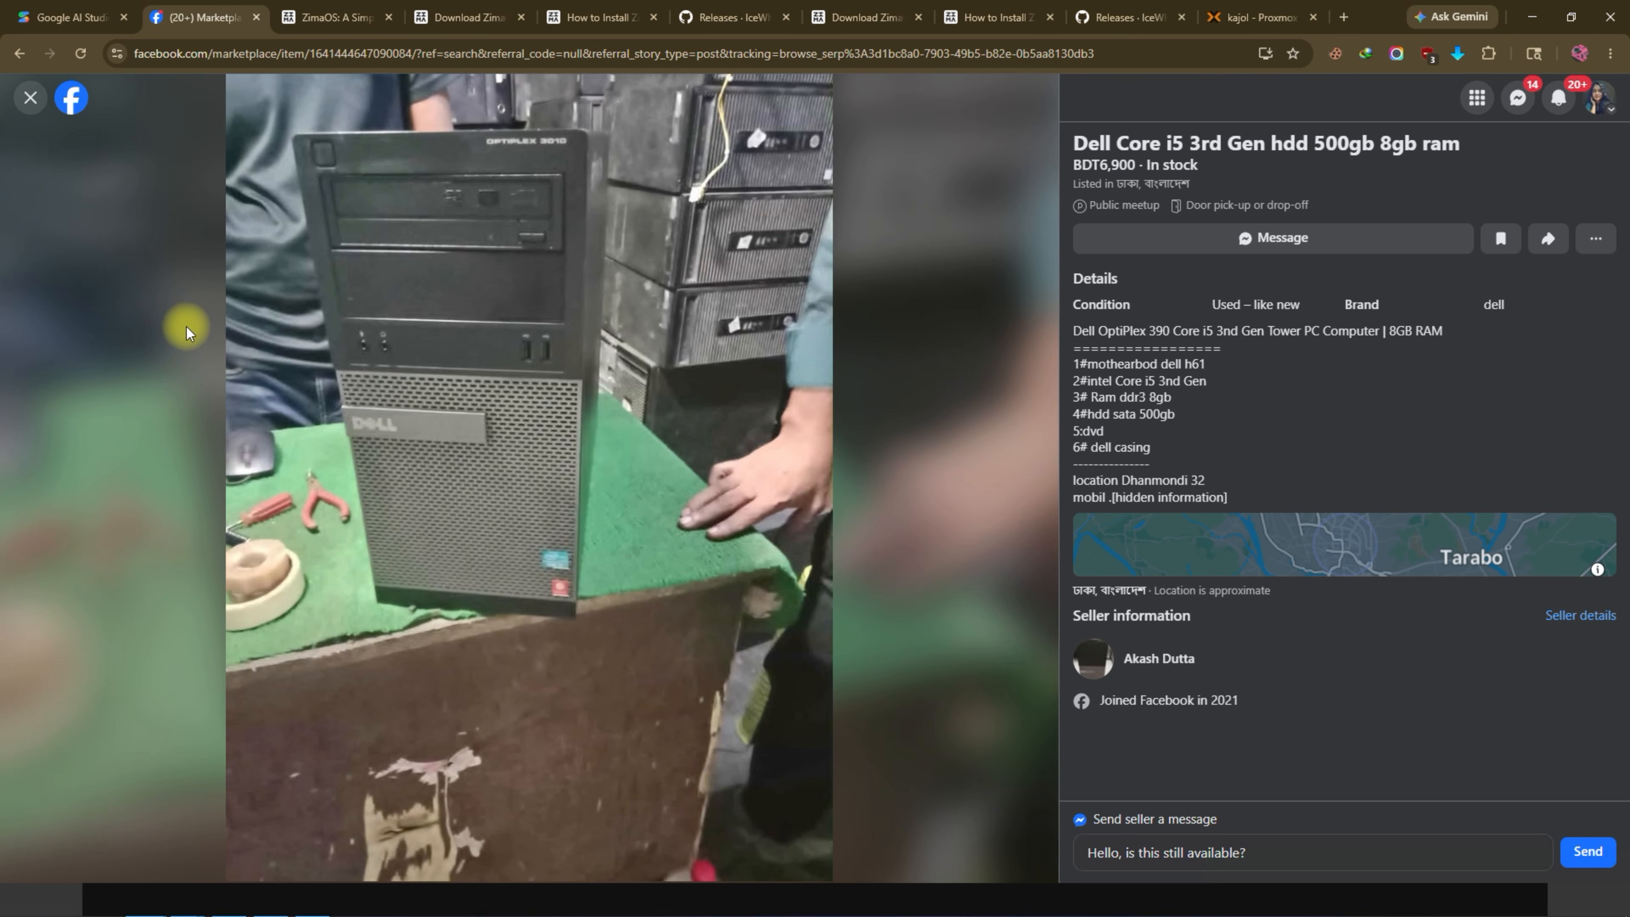
pyautogui.click(29, 96)
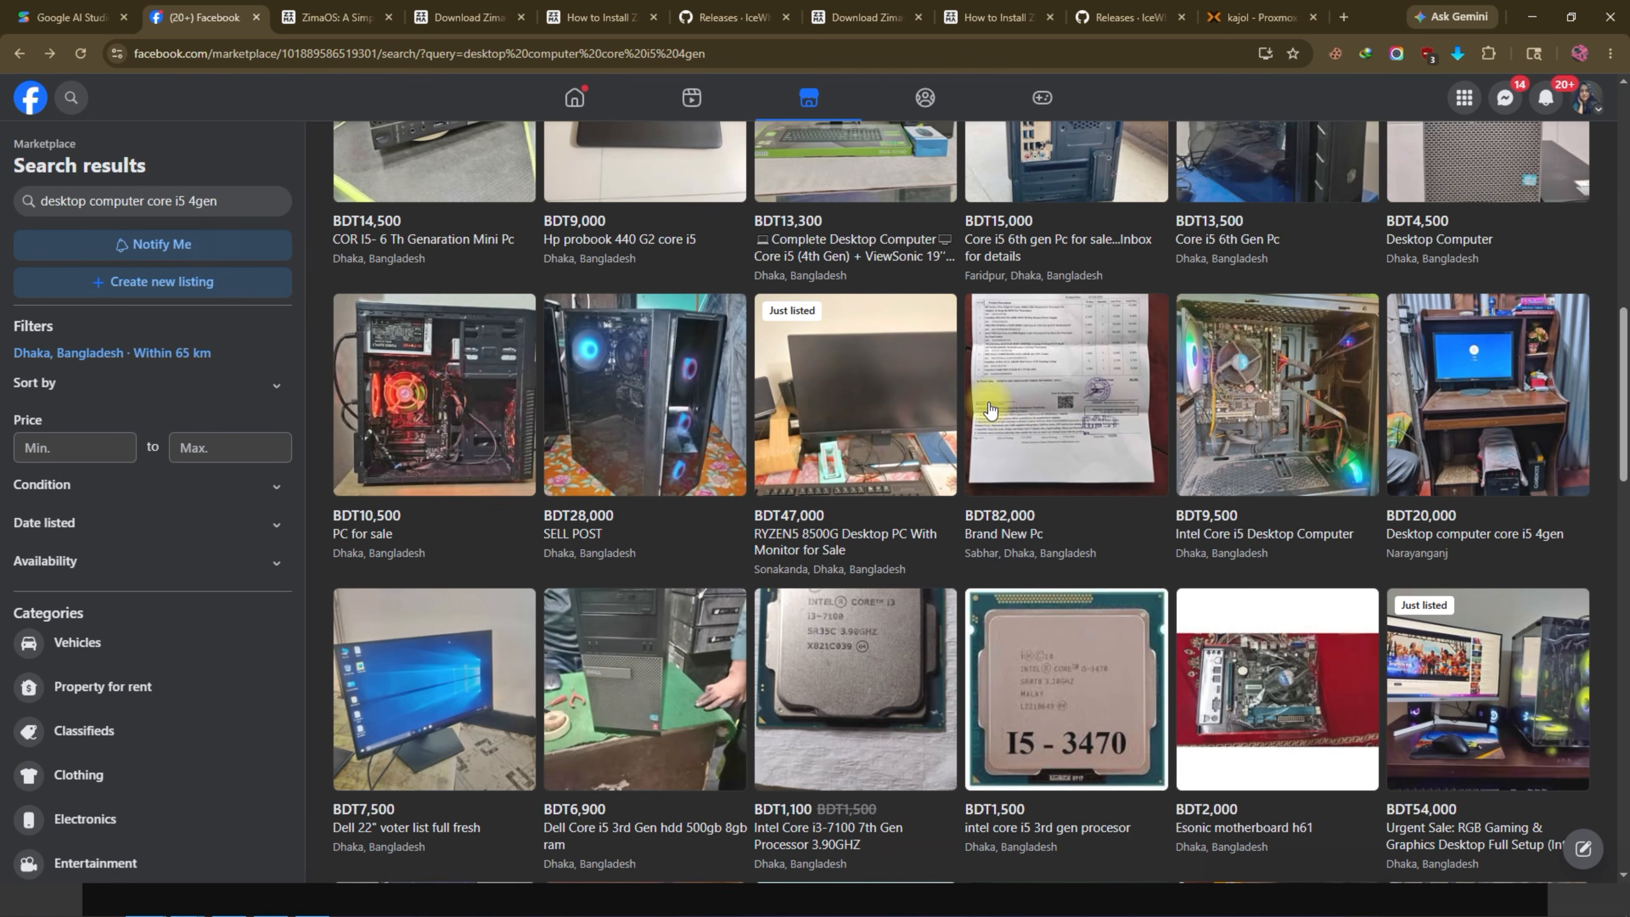